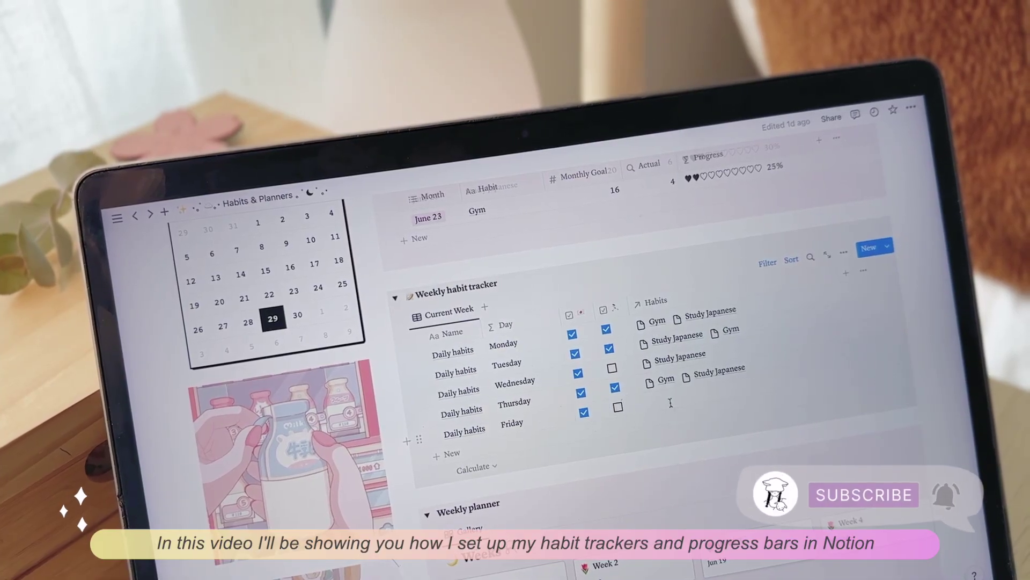
Place the cursor on an empty line below the quote on the Weekly Planner page
left_click(671, 410)
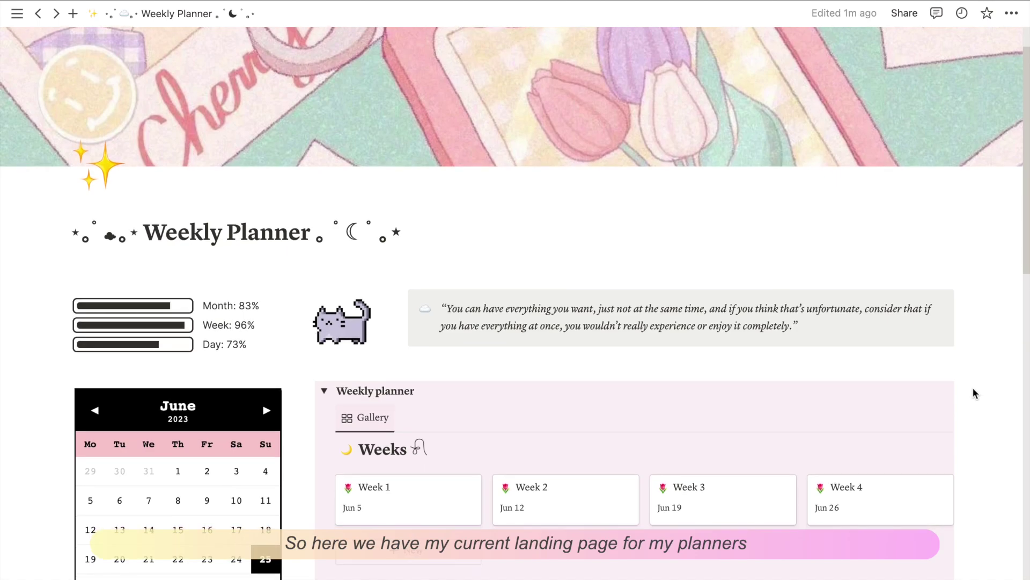
scroll(974, 388, "down", 1)
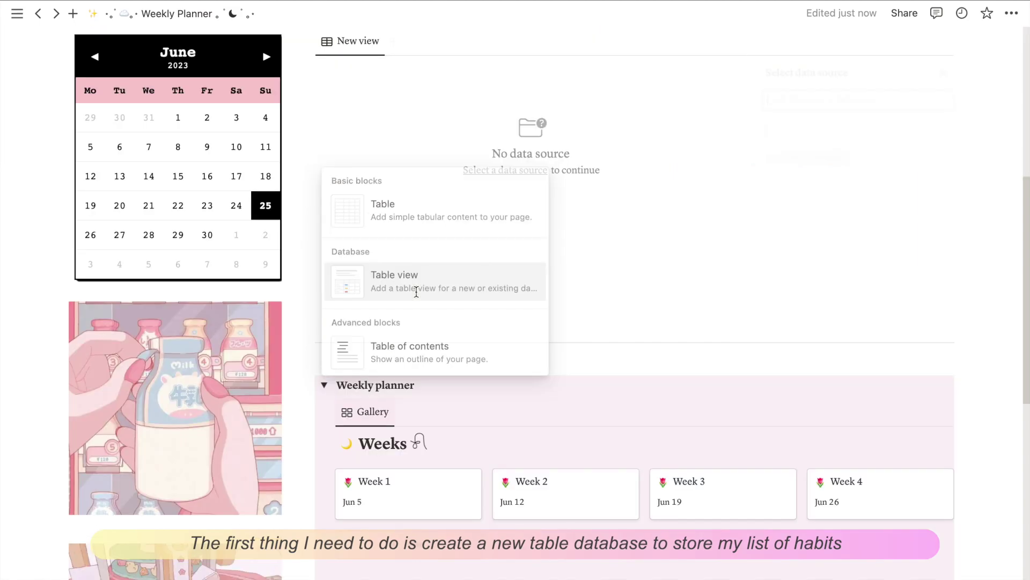
Insert a new table database and title it 'Monthly habits summary'
left_click(206, 229)
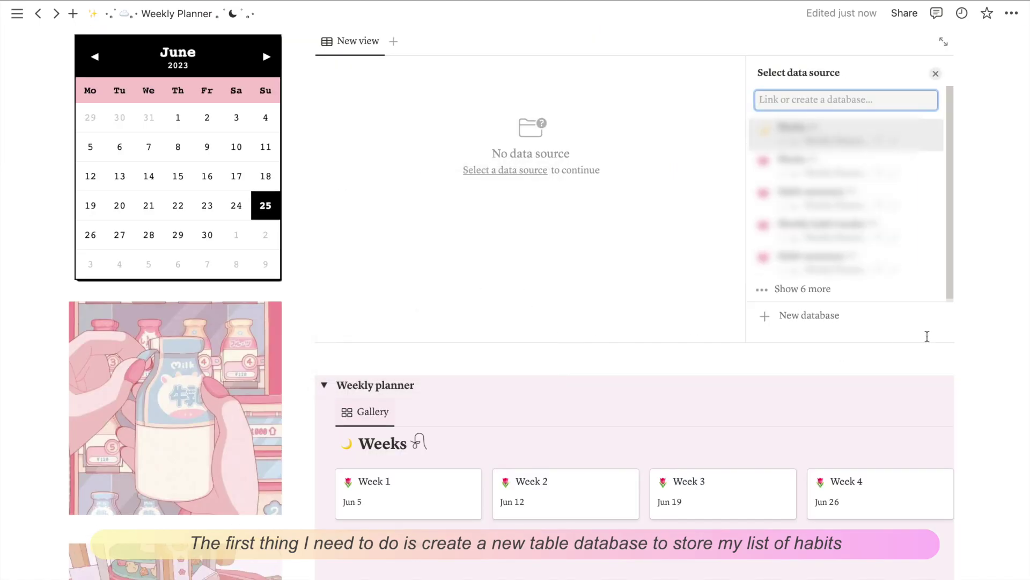
left_click(830, 321)
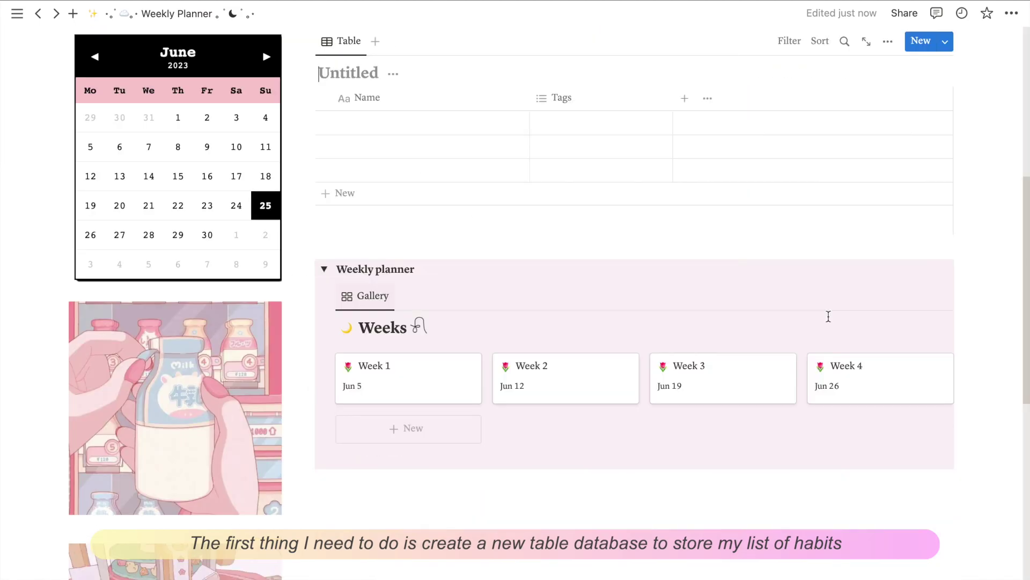
scroll(814, 306, "up", 3)
type("Monthl")
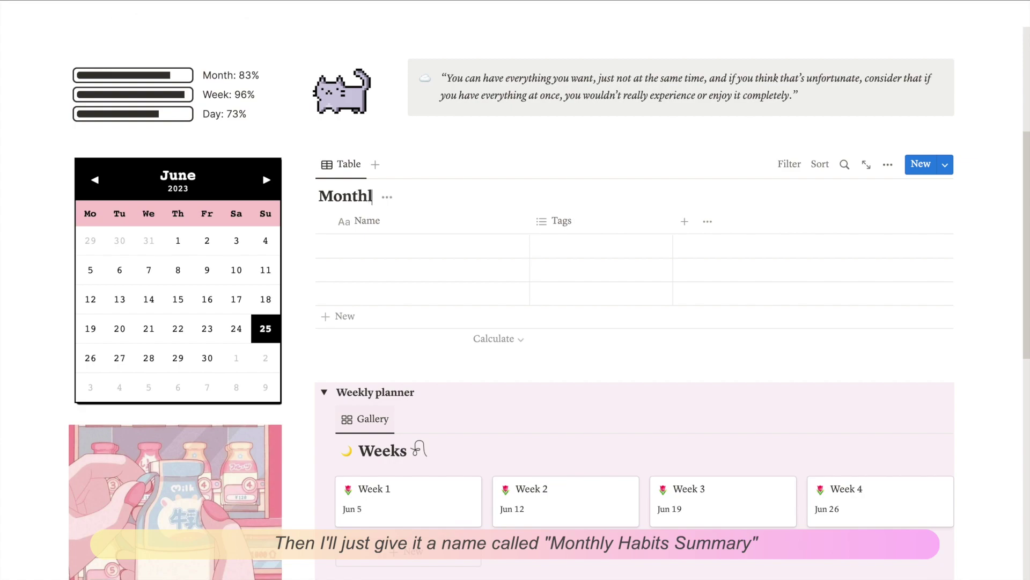
type("y habits")
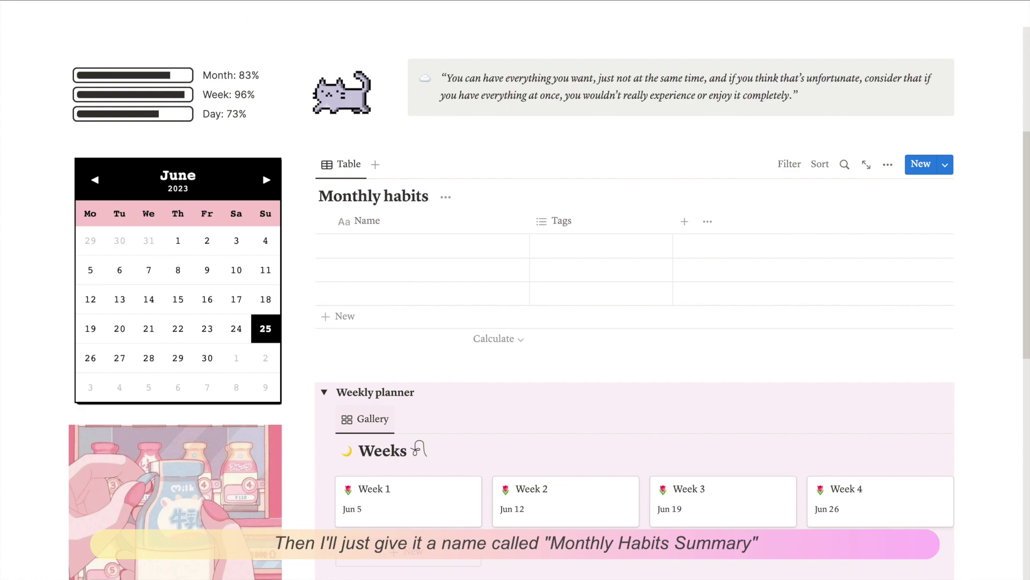
type(" summary")
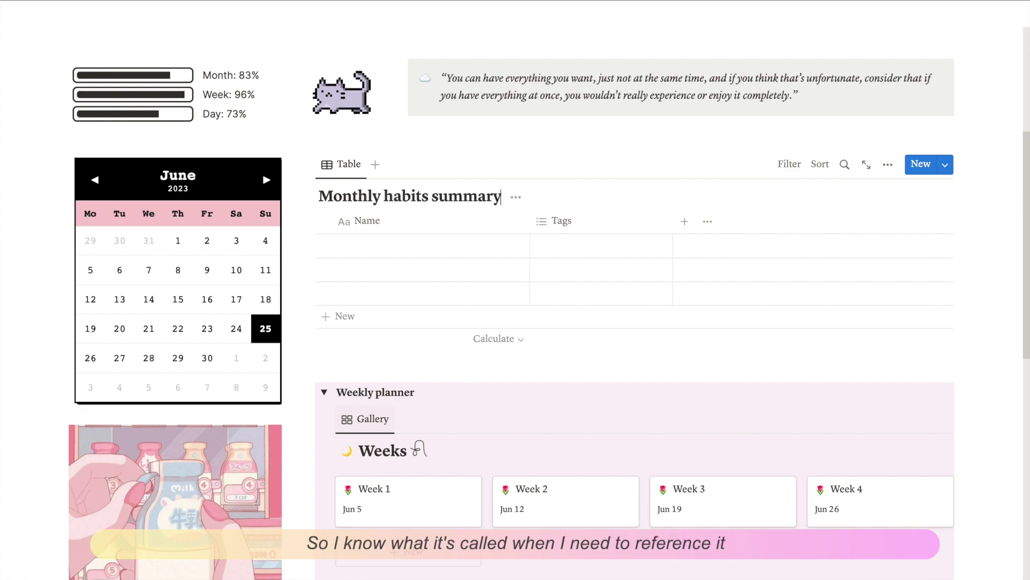
Add a toggle named 'Monthly habits summary' just above the table
scroll(322, 456, "up", 2)
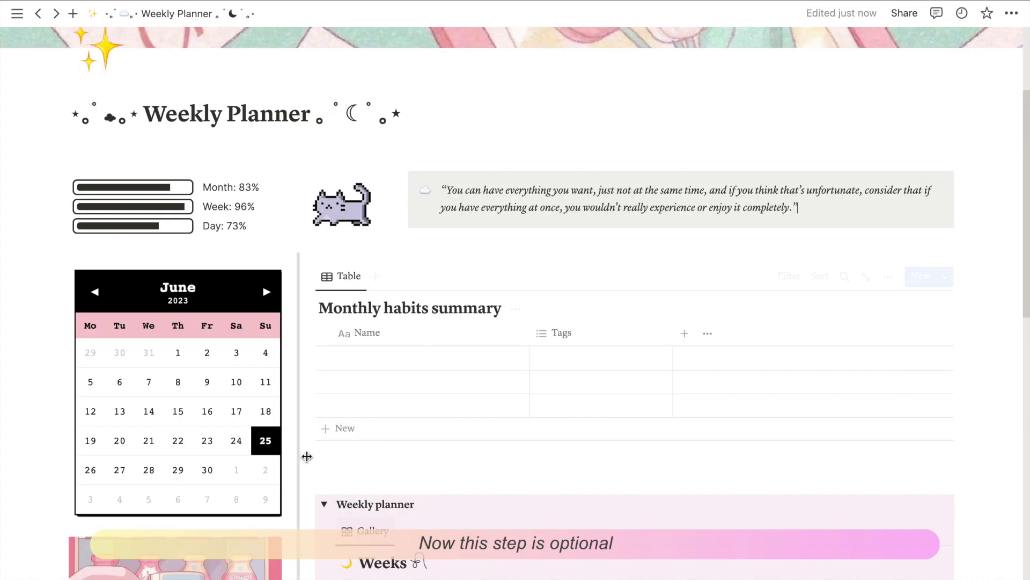
left_click(330, 471)
type("/toggle")
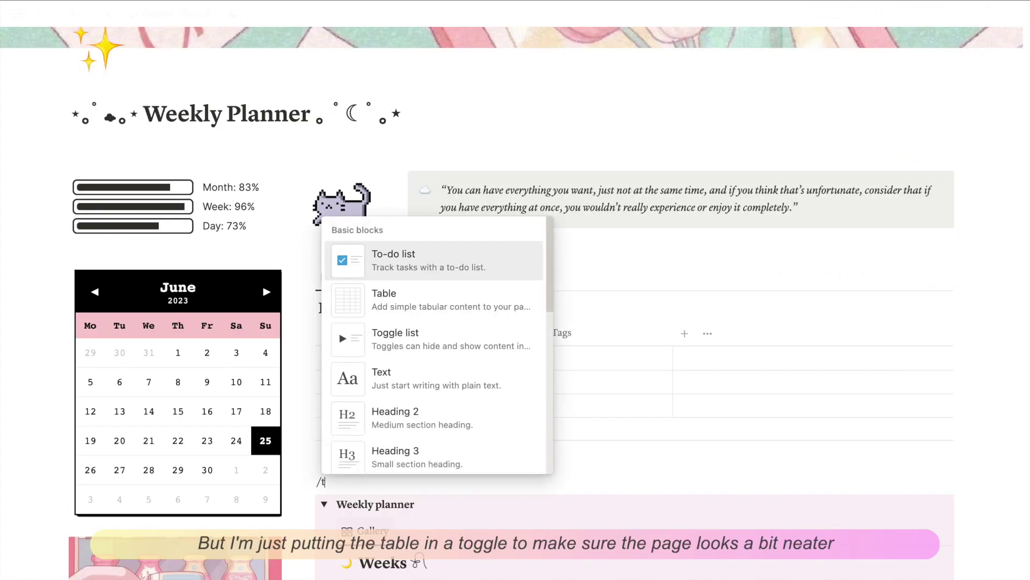
left_click(407, 267)
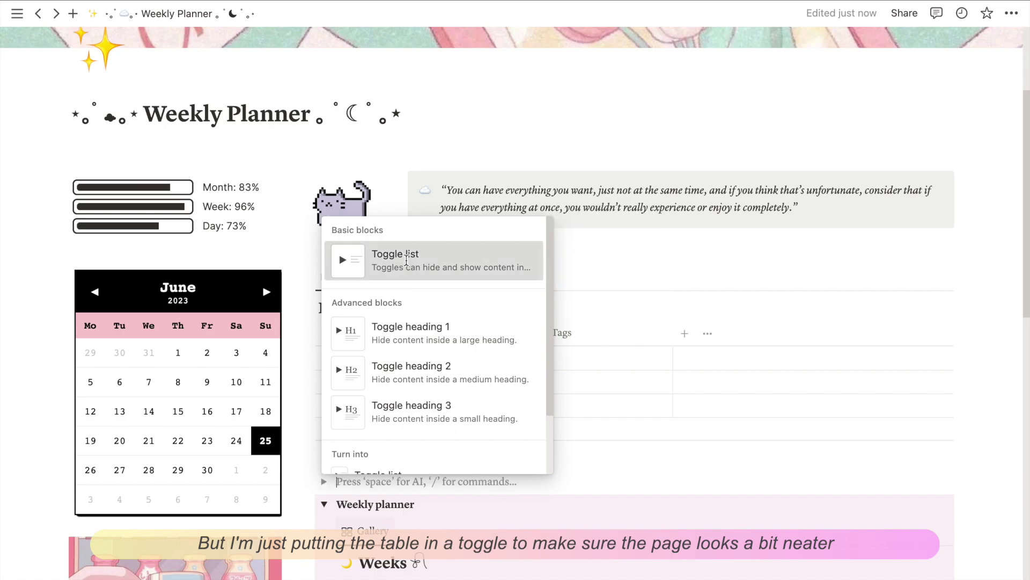
left_click_drag(307, 482, 324, 271)
left_click(348, 272)
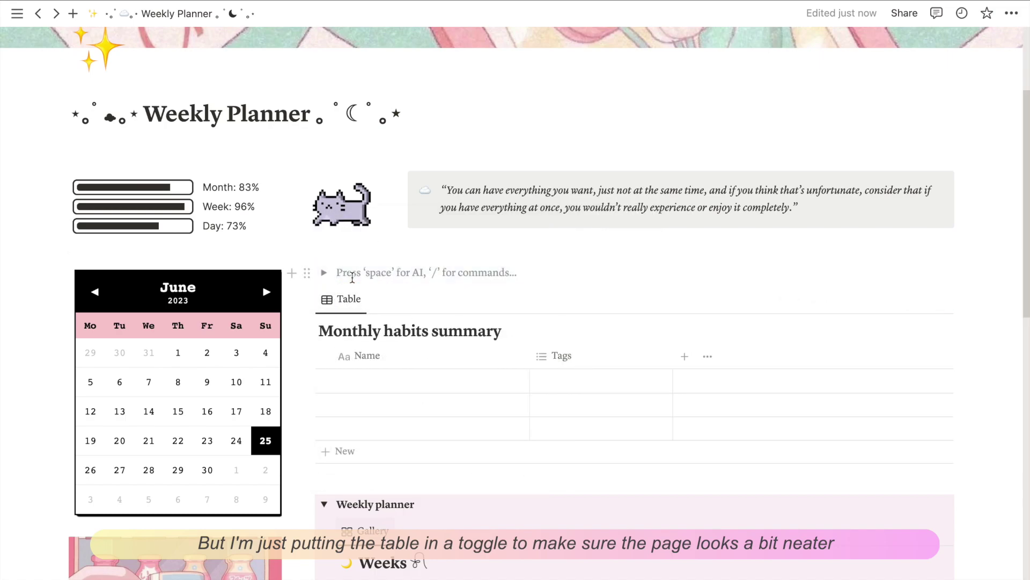
type("Monthly habits summary")
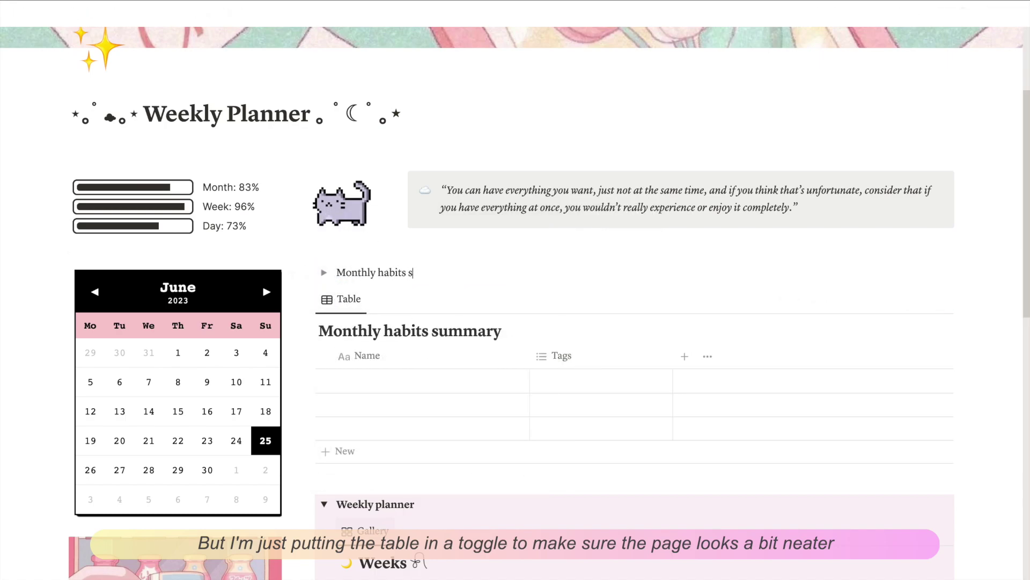
Give the Monthly habits summary toggle a gray background and expand it
left_click(304, 273)
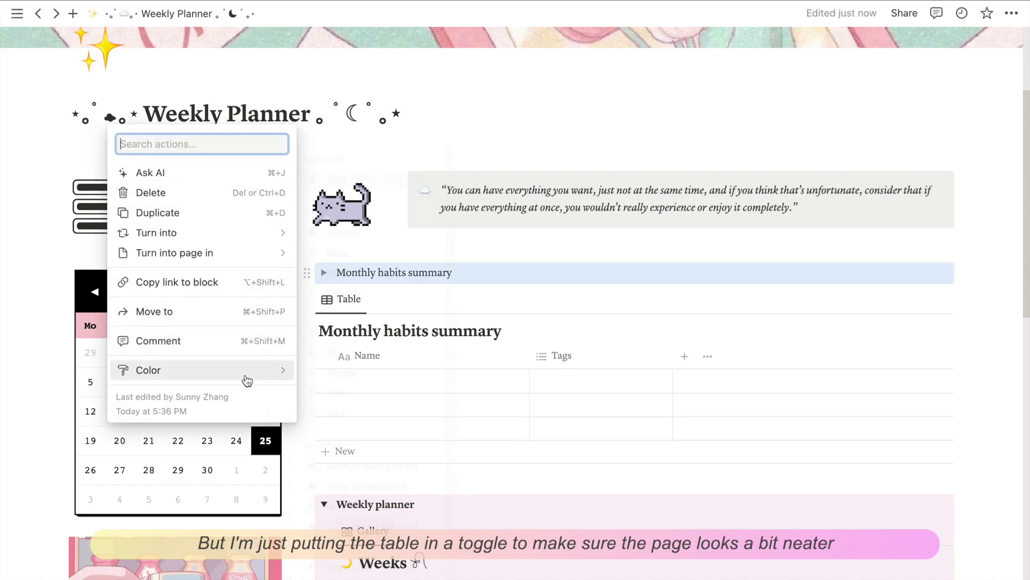
mouse_move(246, 370)
left_click(376, 485)
left_click_drag(461, 272, 337, 272)
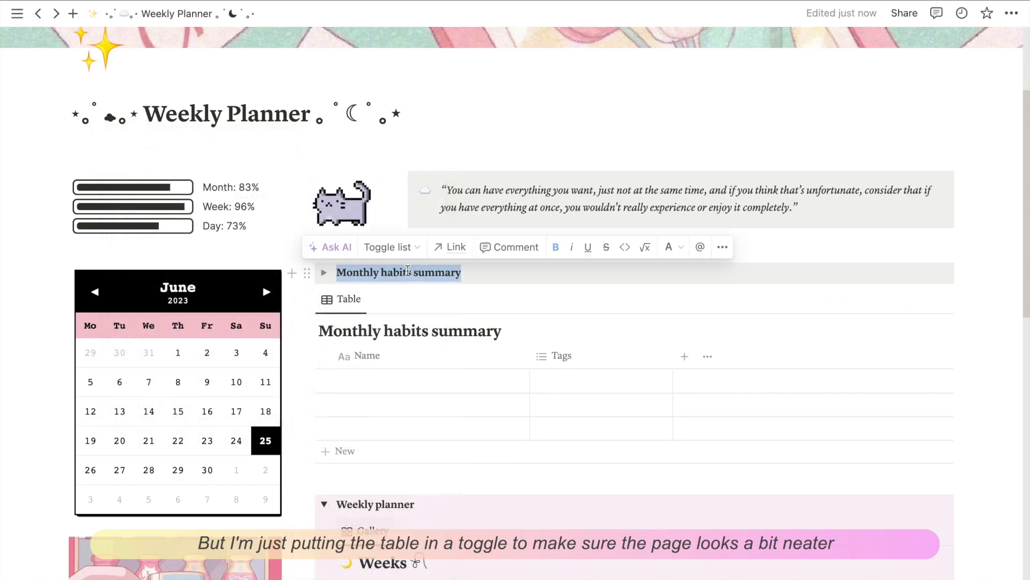
key("Return")
Move the table inside the toggle and hide its database title
left_click_drag(307, 345, 338, 297)
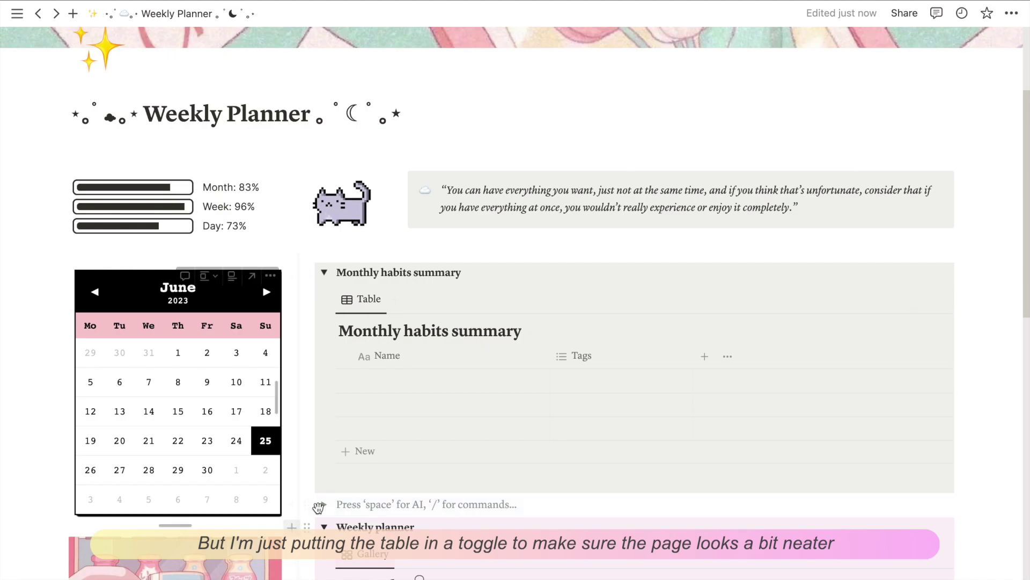
left_click(888, 300)
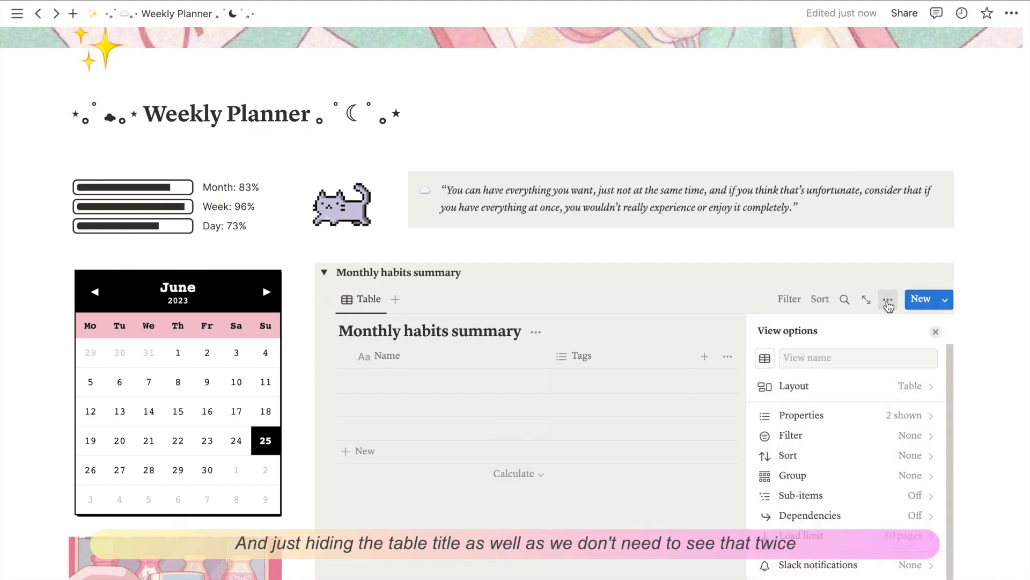
left_click(904, 386)
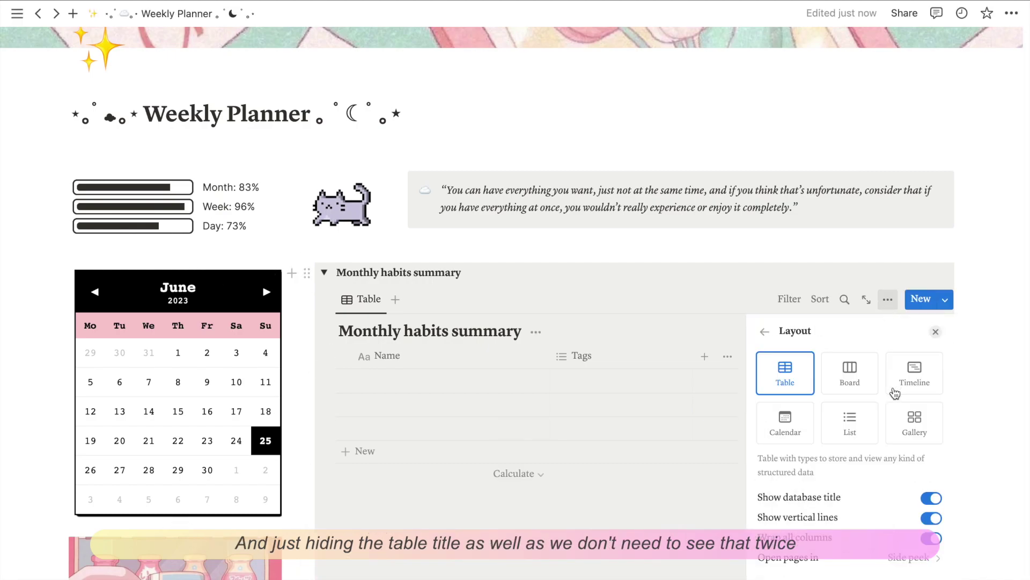
left_click(931, 498)
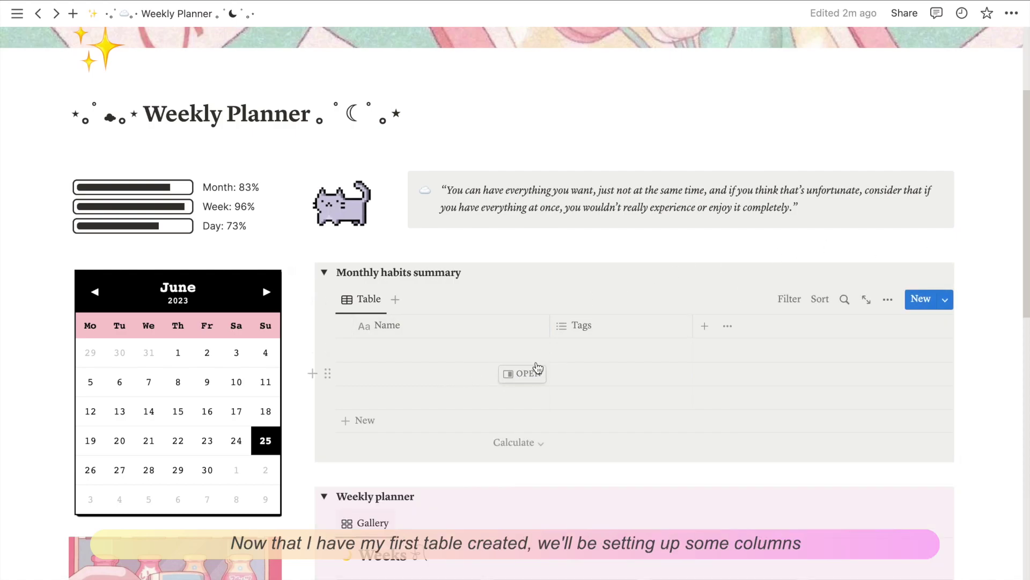
Rename the Name column to 'Habit' and narrow it
left_click(448, 334)
key("BackSpace")
key("BackSpace")
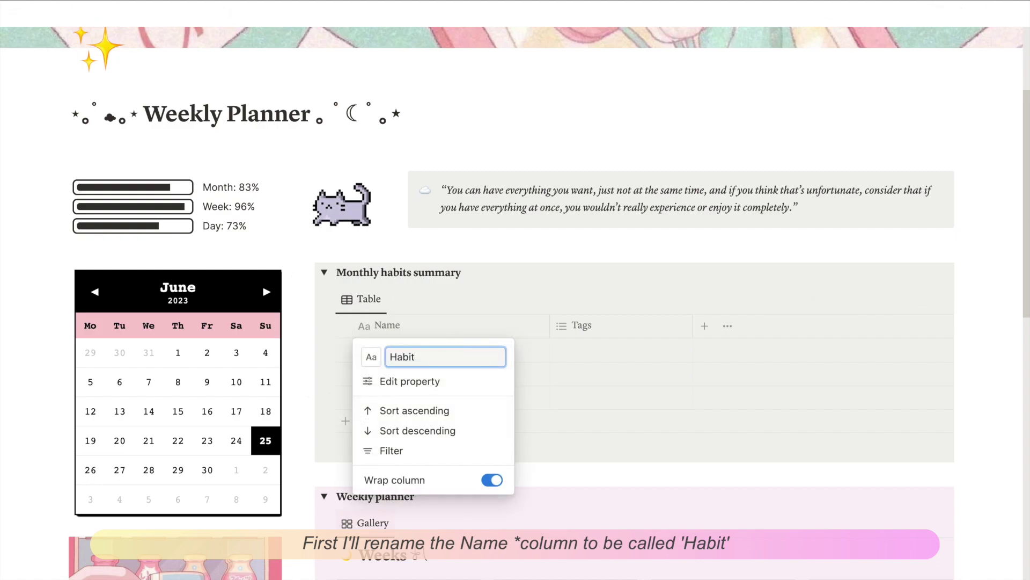
type("Habit")
key("Return")
left_click_drag(549, 325, 423, 327)
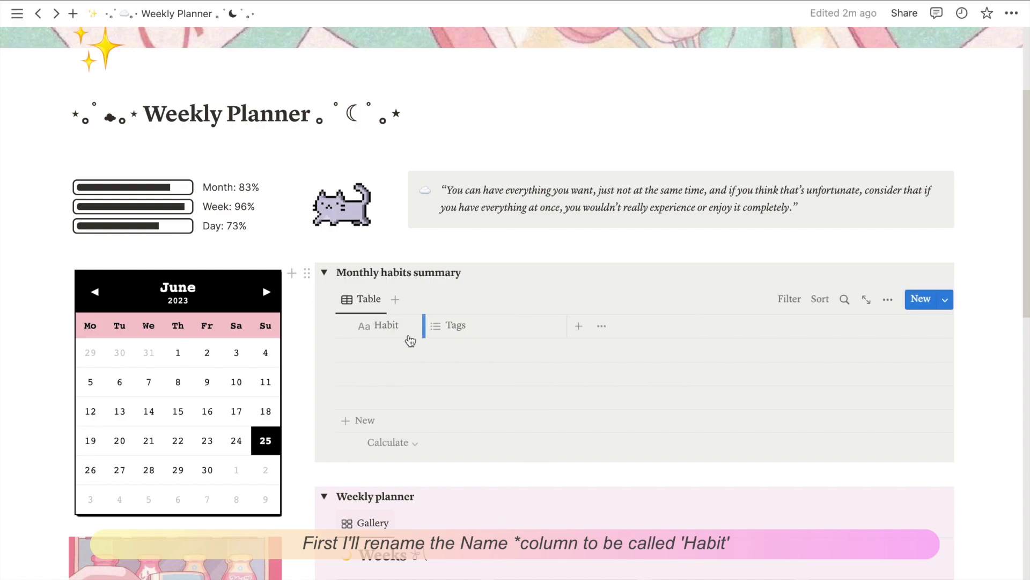
Add a 'Study Japanese' row and choose to delete the Tags column
left_click(386, 350)
type("Study Jap")
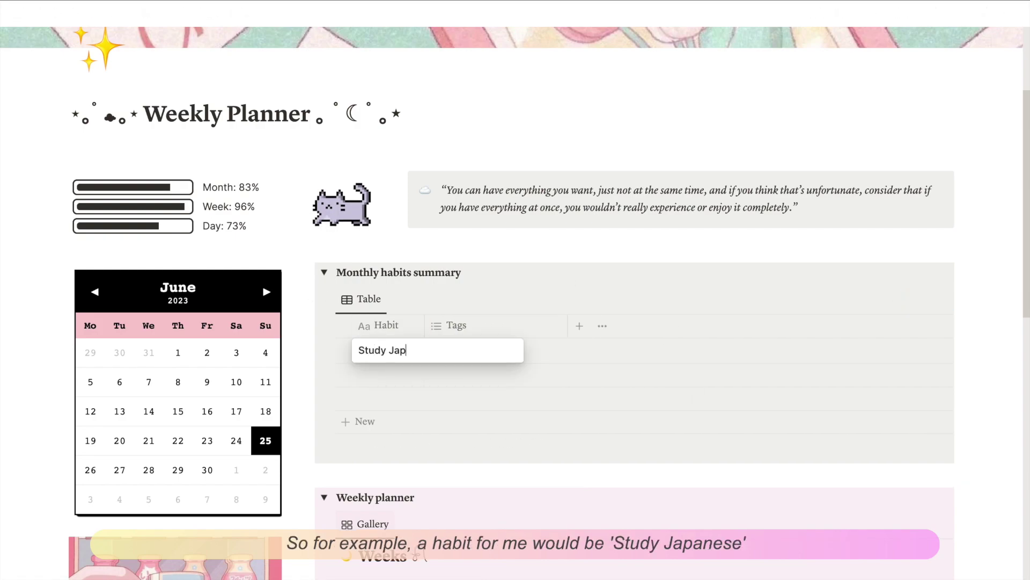
type("anese")
key("Return")
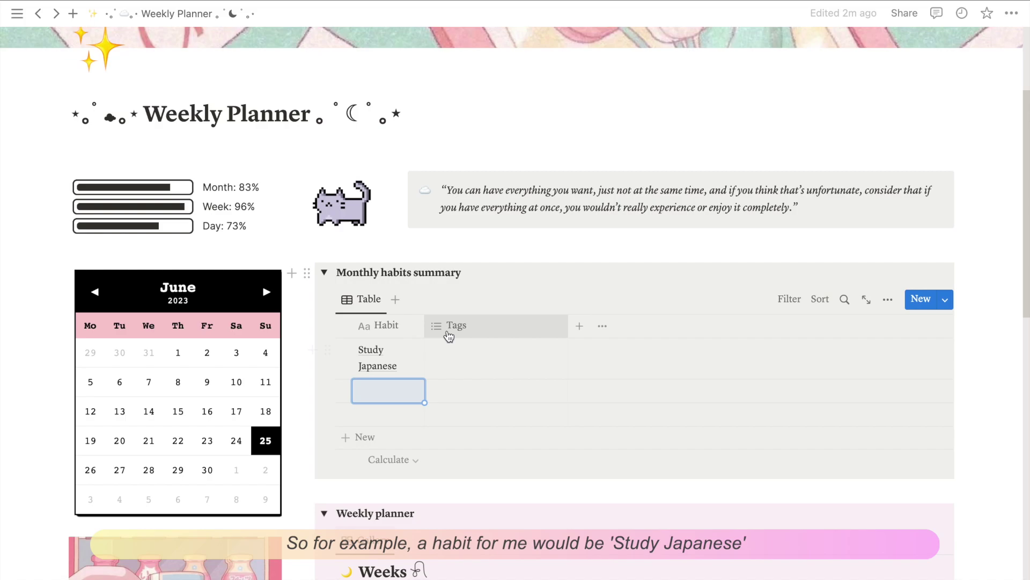
left_click(467, 329)
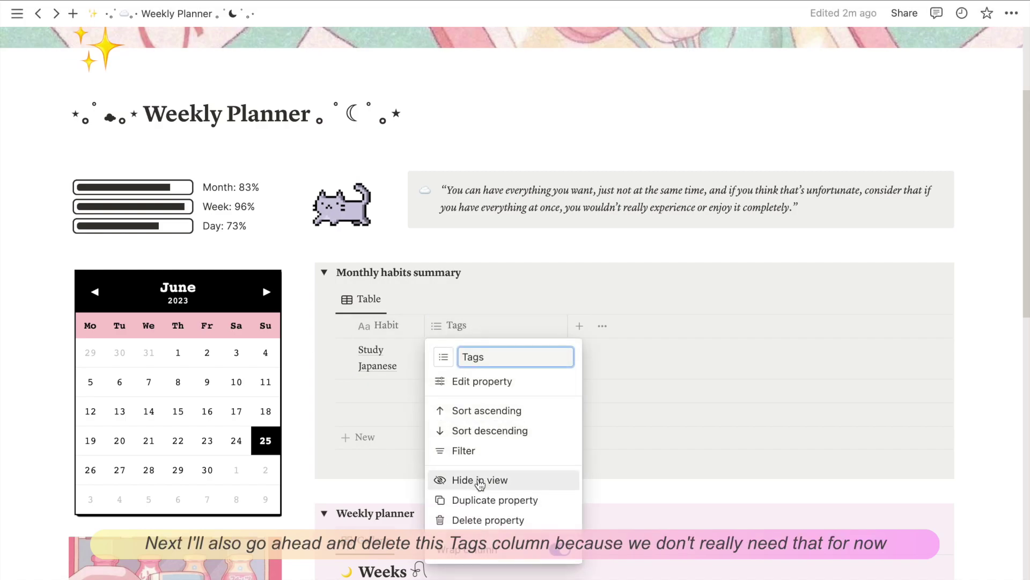
left_click(470, 520)
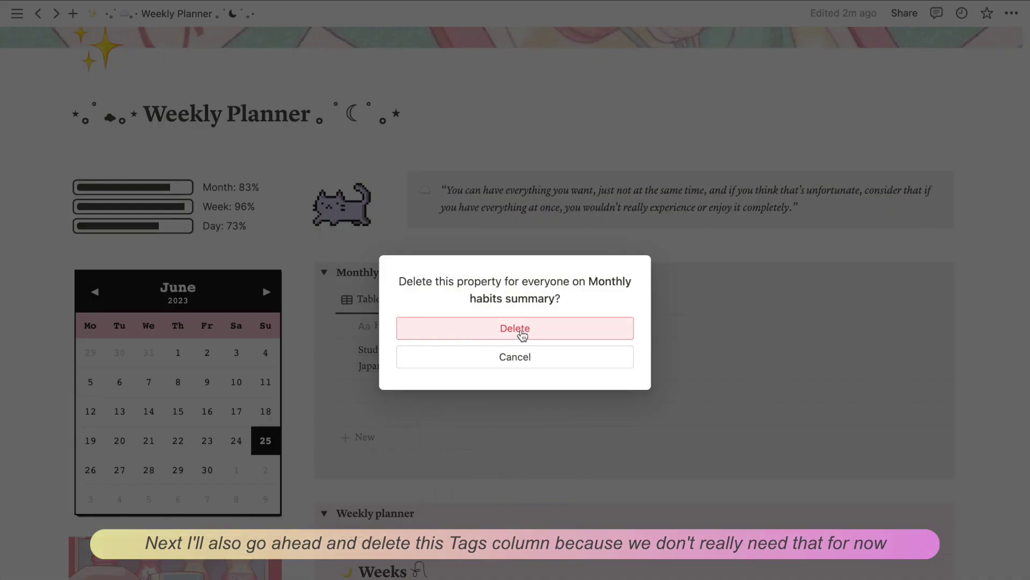
Delete the Tags column and add a Monthly Goal number column
left_click(515, 328)
left_click(436, 325)
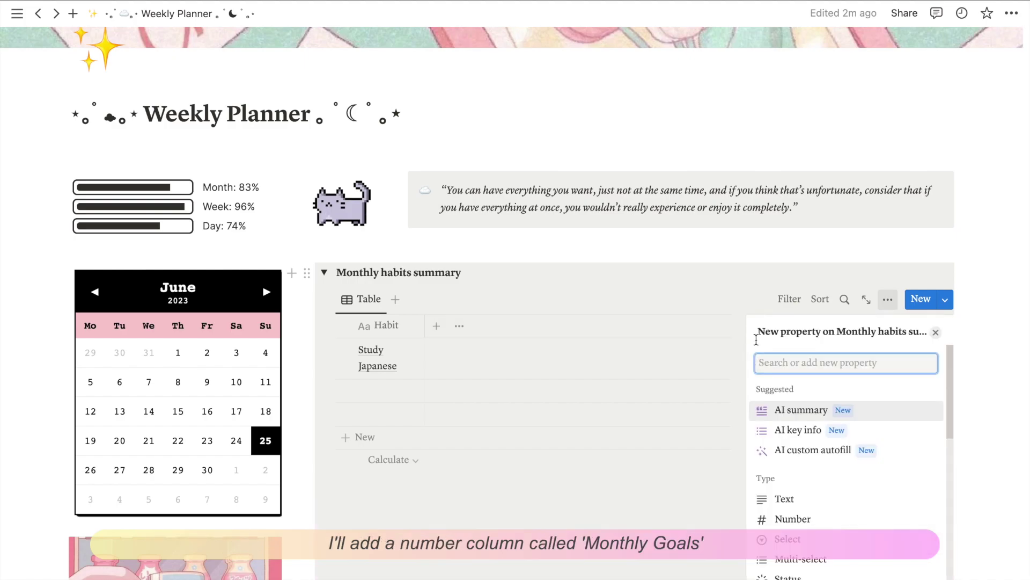
left_click(794, 520)
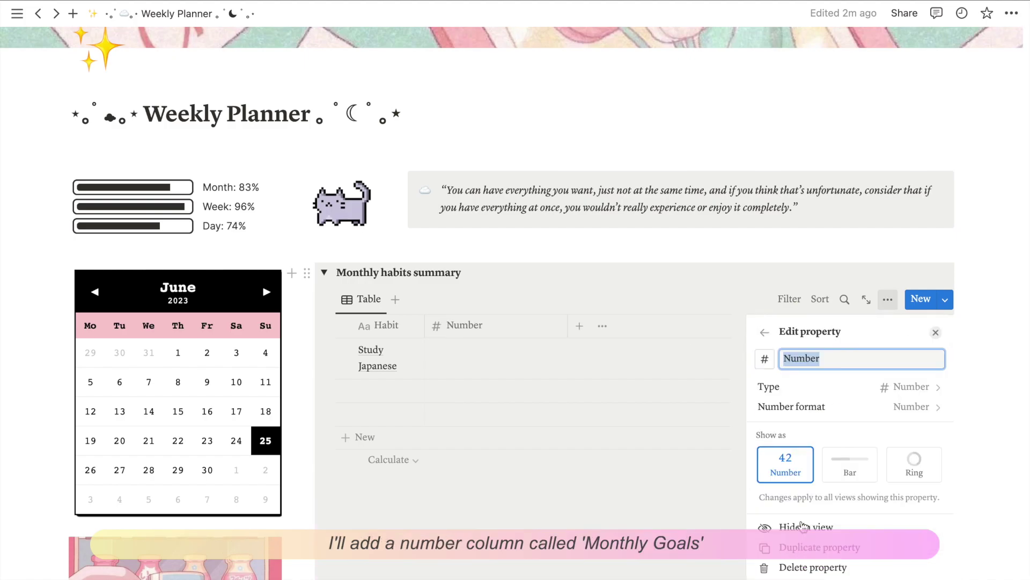
type("Monthly Goal")
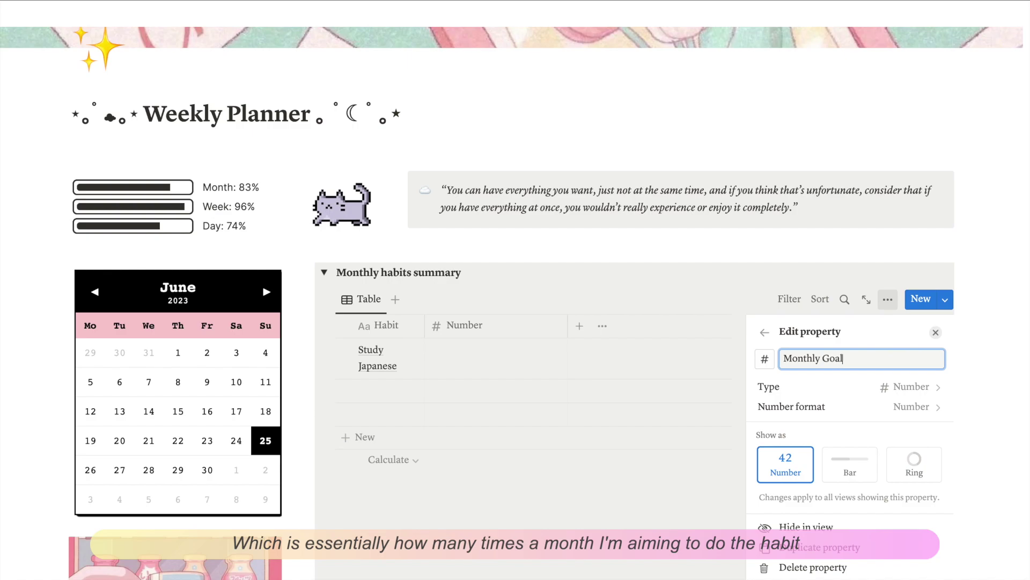
Enter a monthly goal of 20 for Study Japanese and narrow the column
left_click(494, 352)
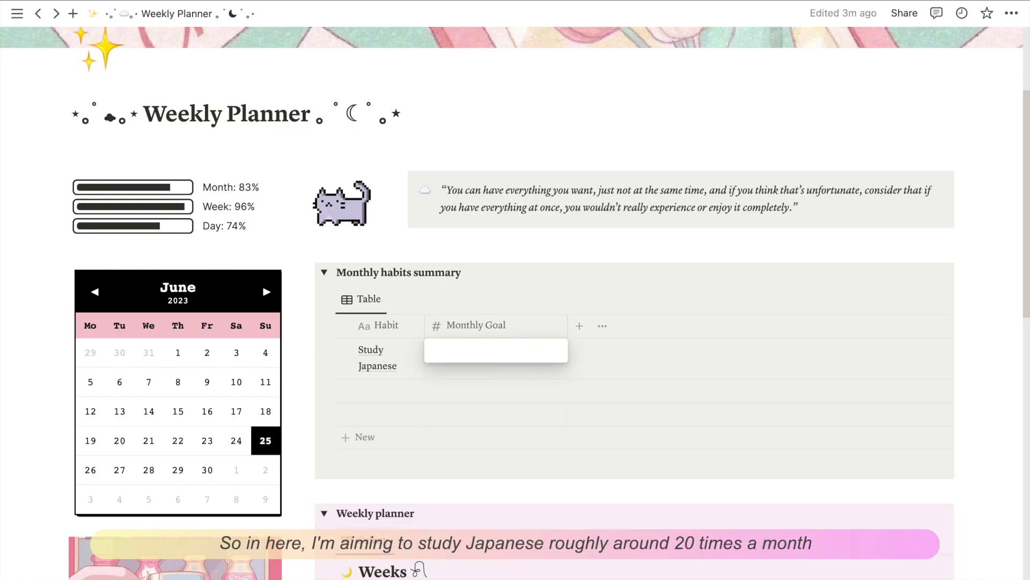
type("20")
key("Return")
left_click_drag(566, 326, 521, 322)
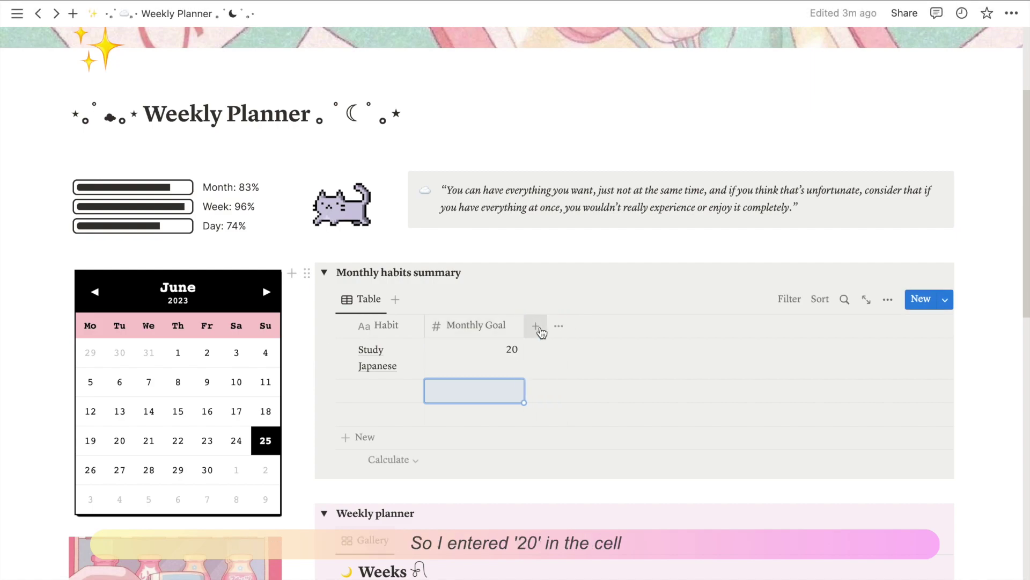
Add an 'Actual' rollup column to the summary table
left_click(536, 326)
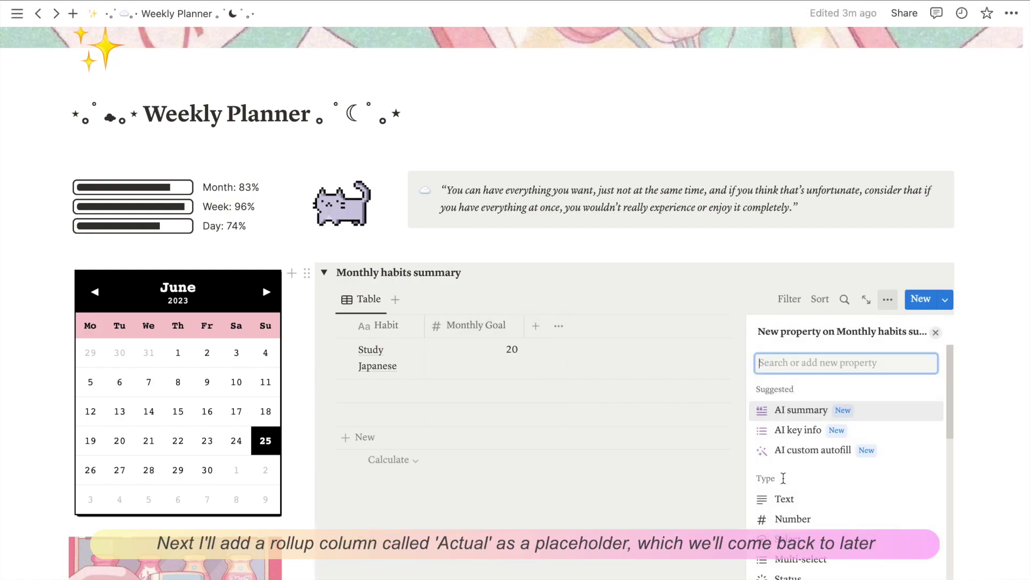
type("roll")
left_click(825, 412)
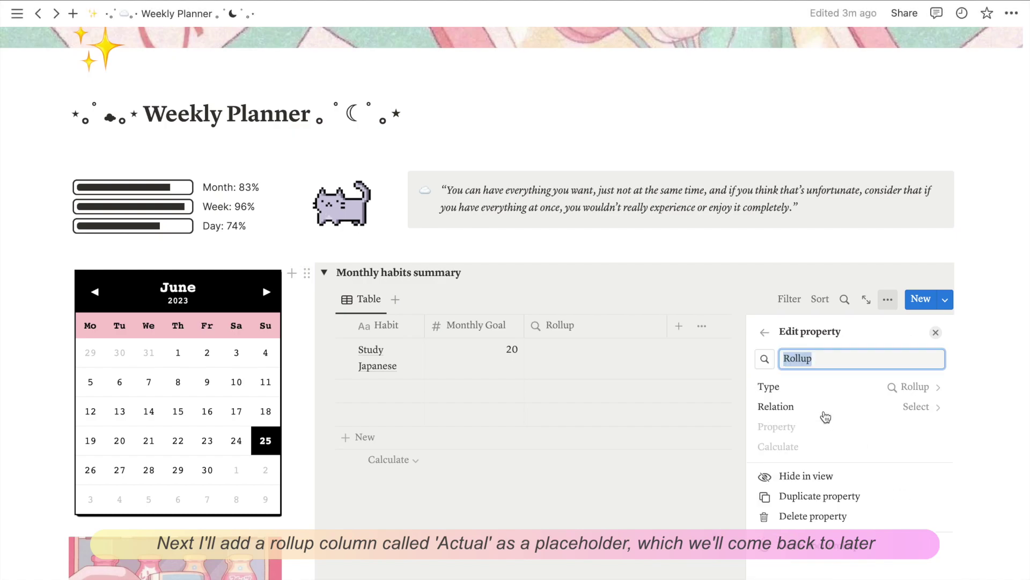
type("Actual")
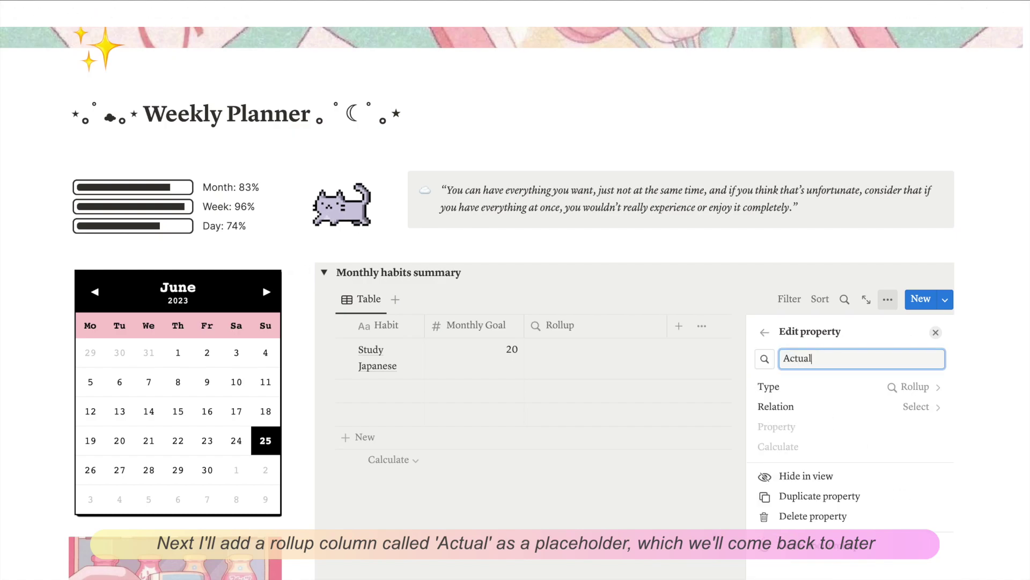
key("Escape")
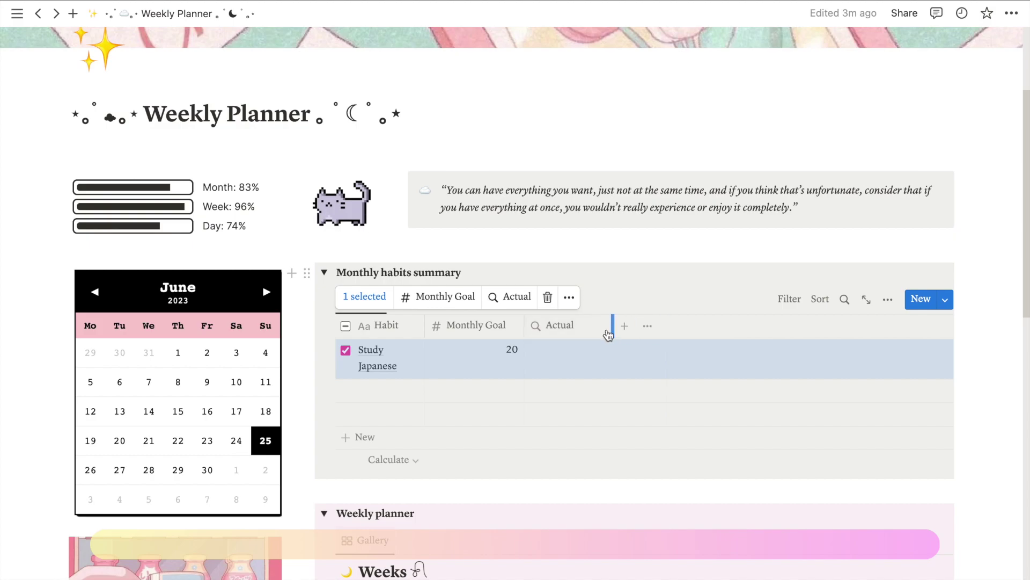
Add two formula columns, 'Progress' and 'Progress Bar'
left_click(625, 325)
type("Formula")
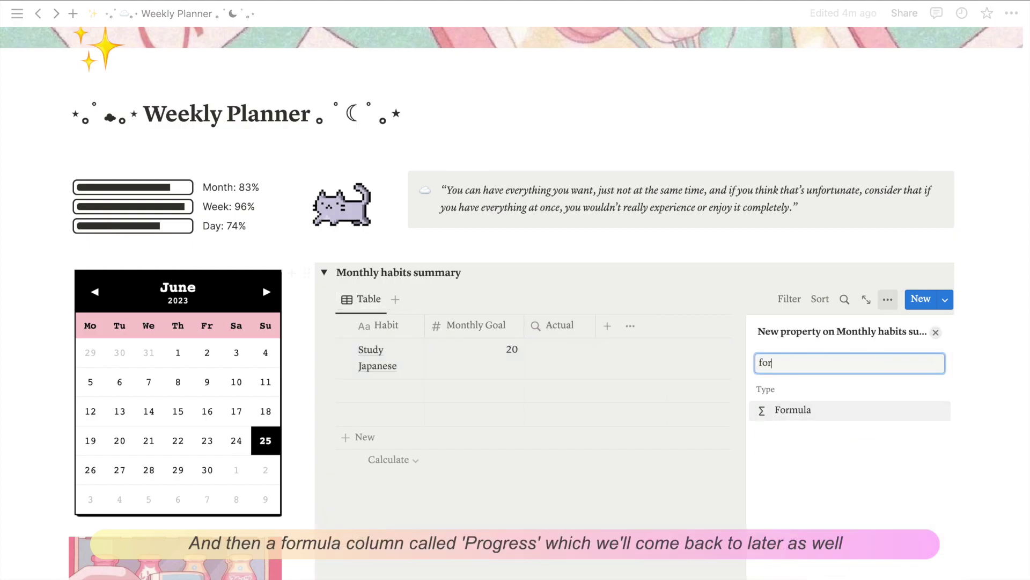
left_click(840, 409)
type("P")
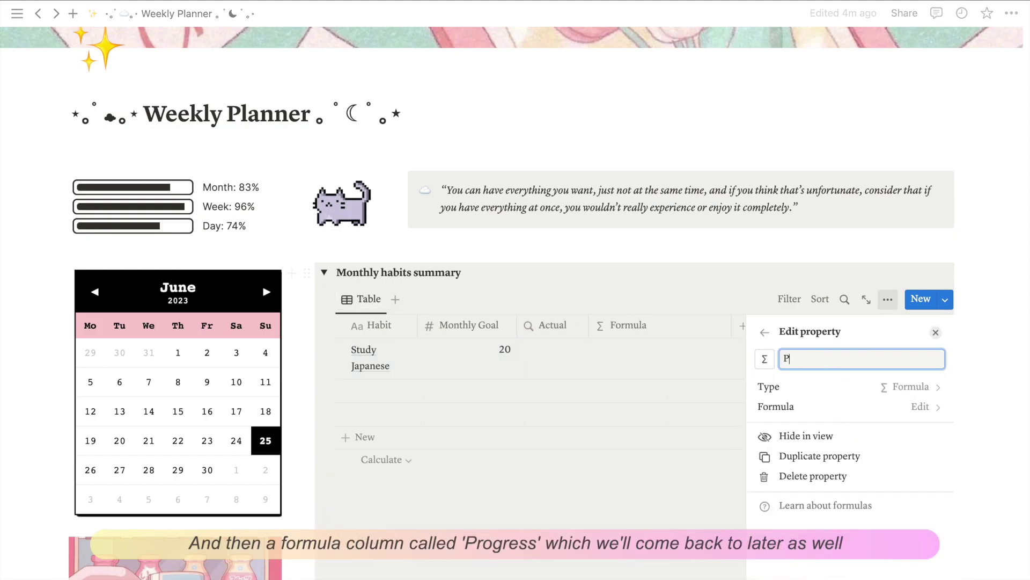
type("rogress")
key("Return")
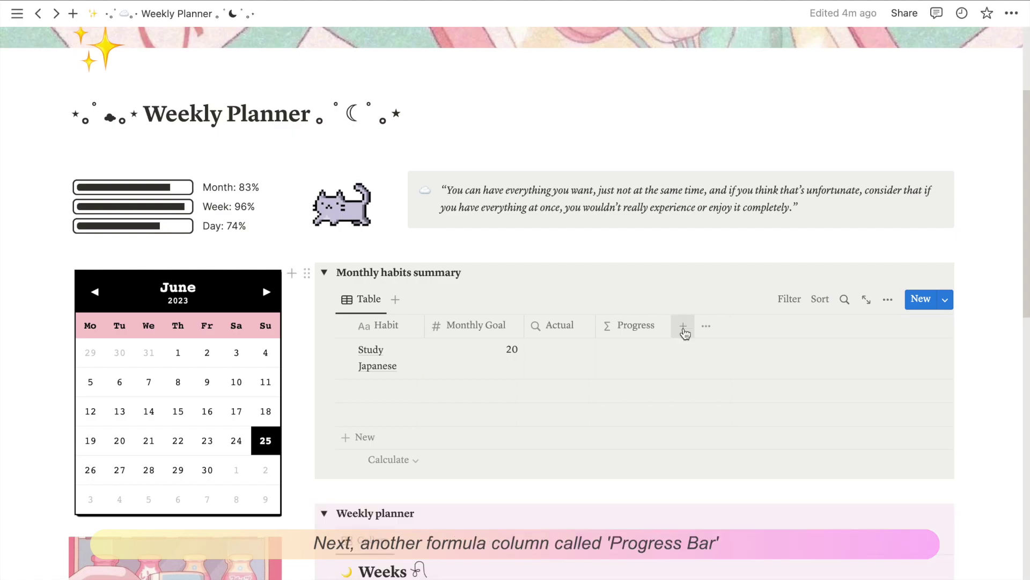
left_click(683, 327)
type("form")
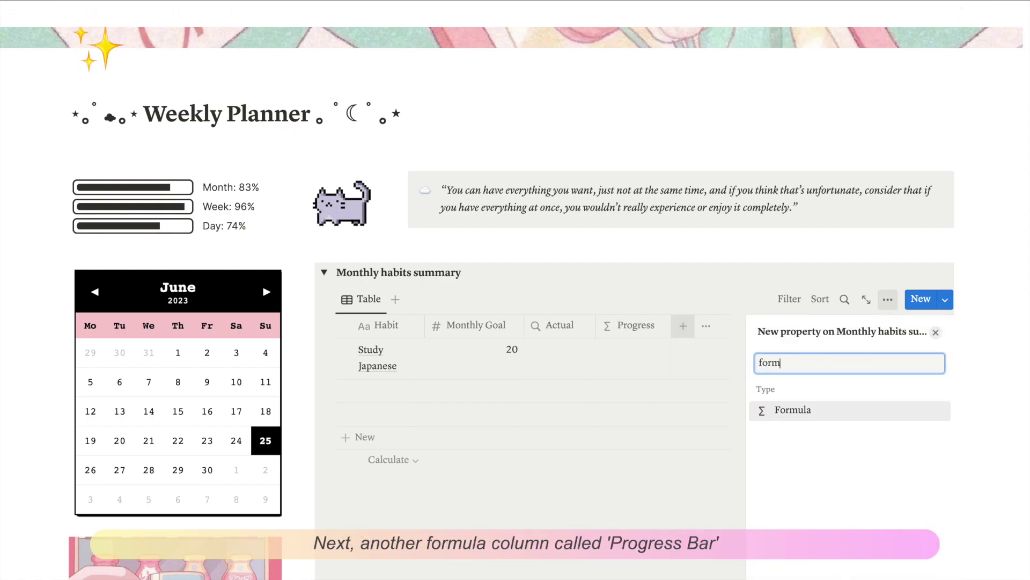
left_click(797, 417)
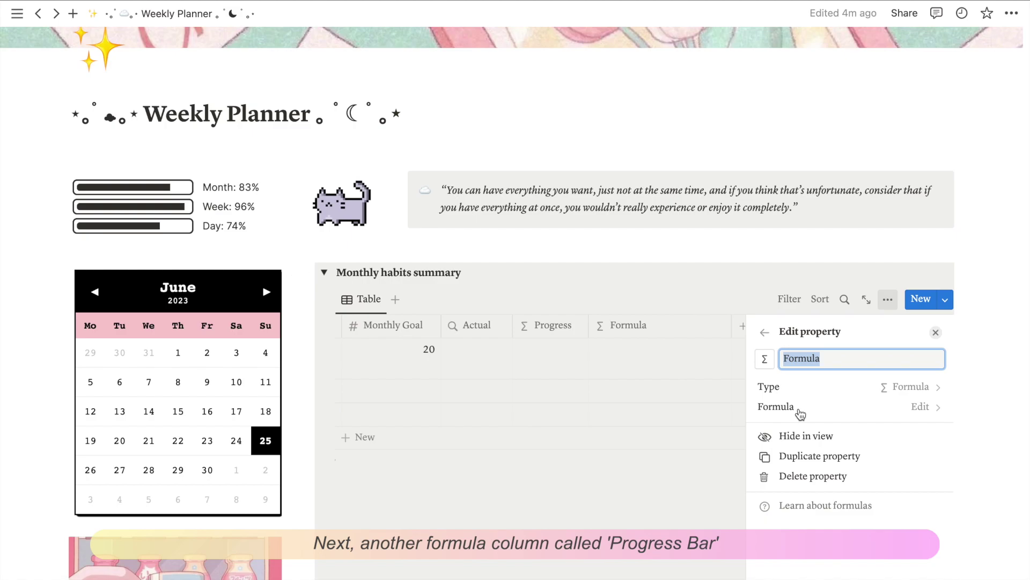
type("Progress Bar")
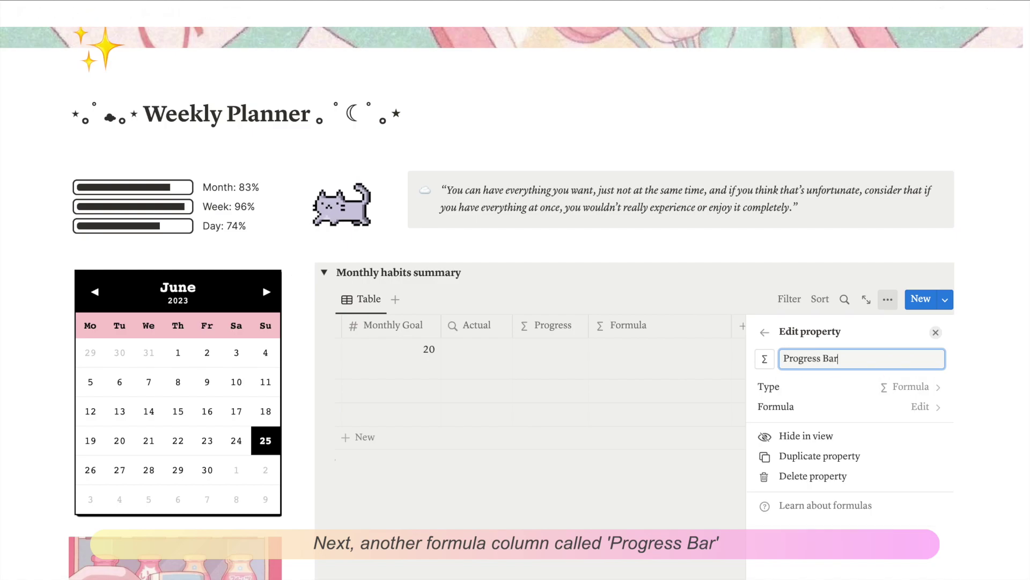
key("Return")
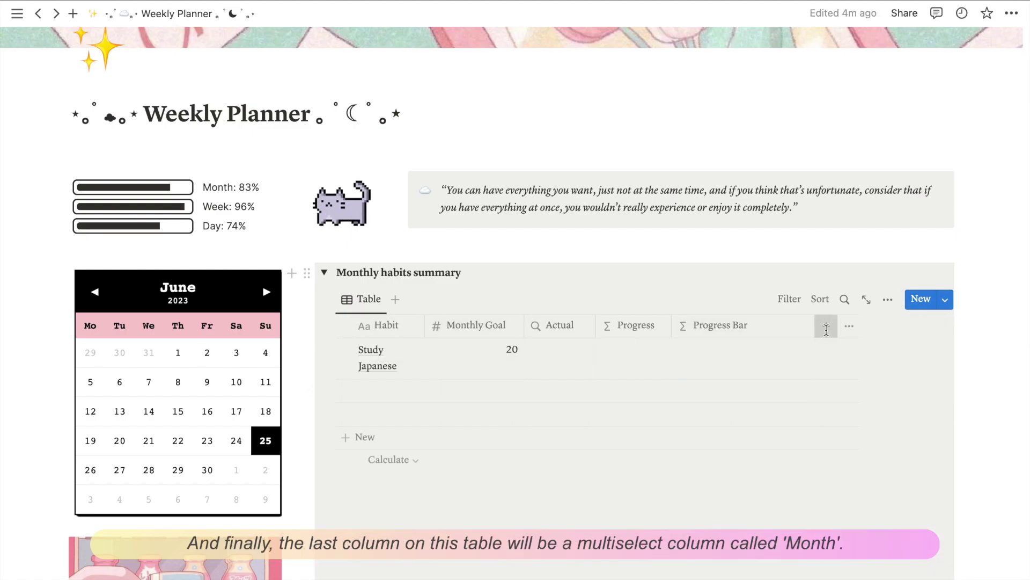
Add a 'Month' multi-select column, move it to the front, and narrow it
left_click(821, 325)
left_click(835, 555)
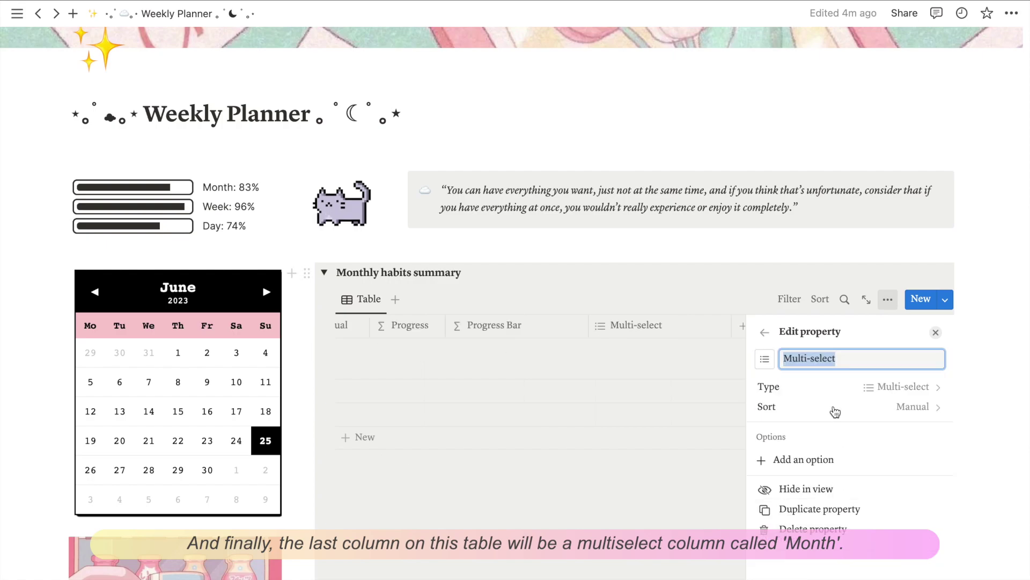
type("Month")
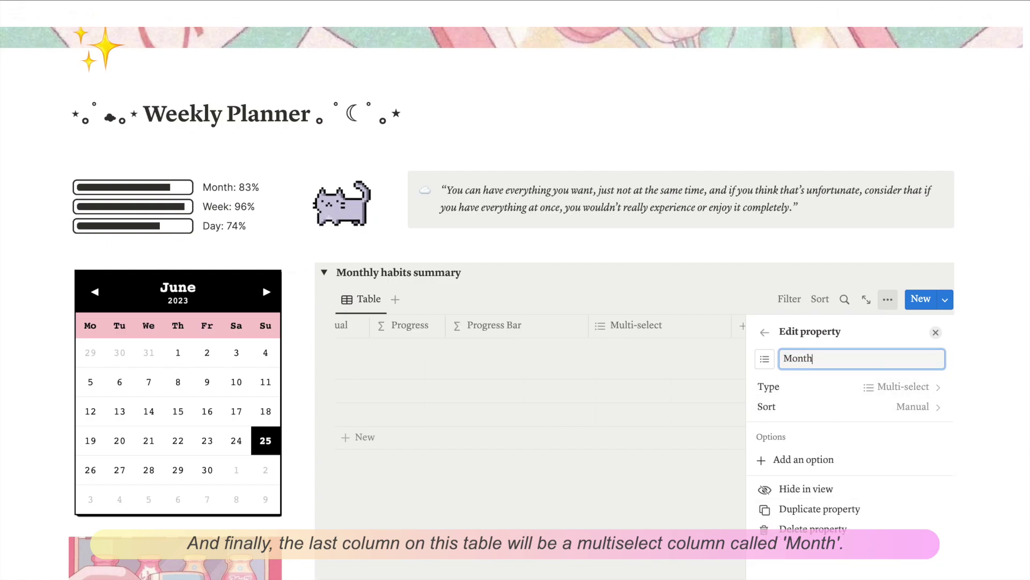
left_click(690, 414)
left_click_drag(816, 341, 344, 328)
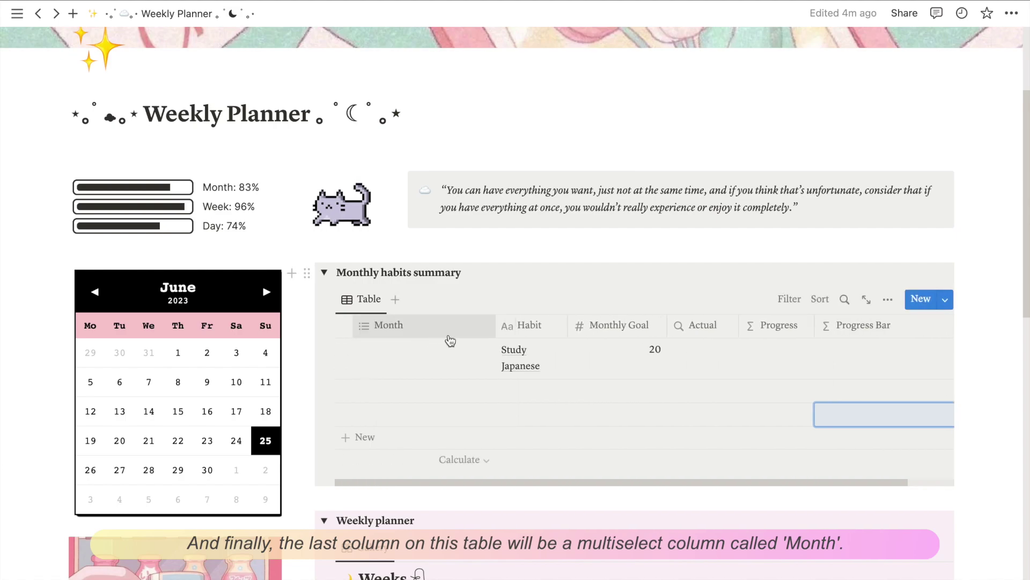
left_click_drag(492, 330, 439, 331)
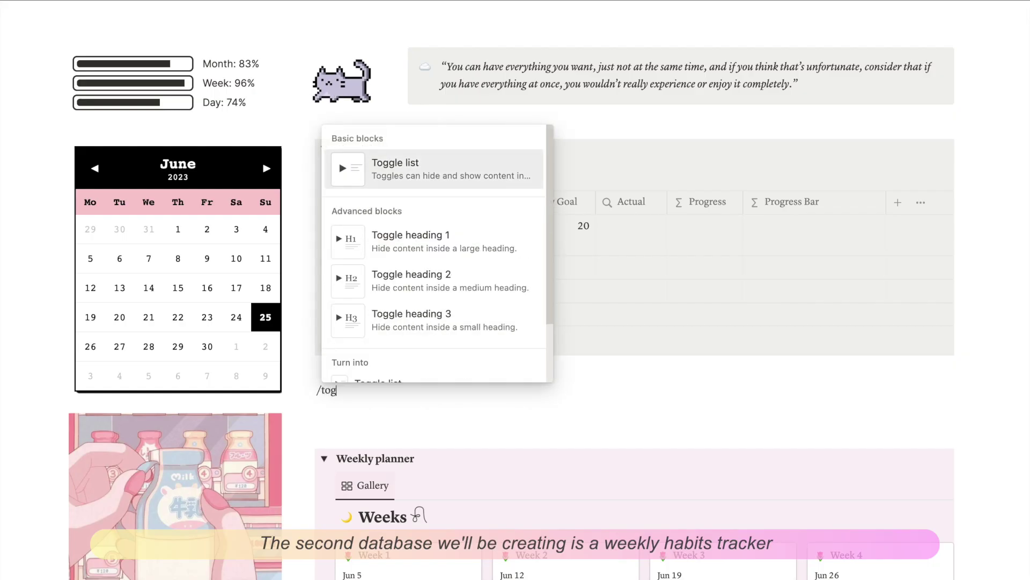
Create a bold 'Weekly habit tracker' toggle with a gray background
left_click(407, 177)
type("Wee")
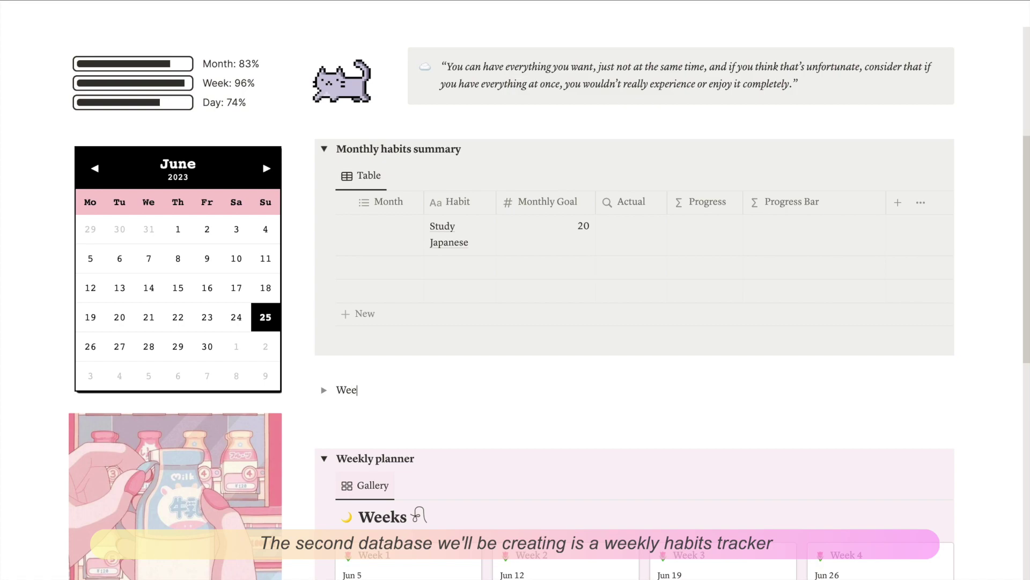
key("BackSpace")
key("BackSpace")
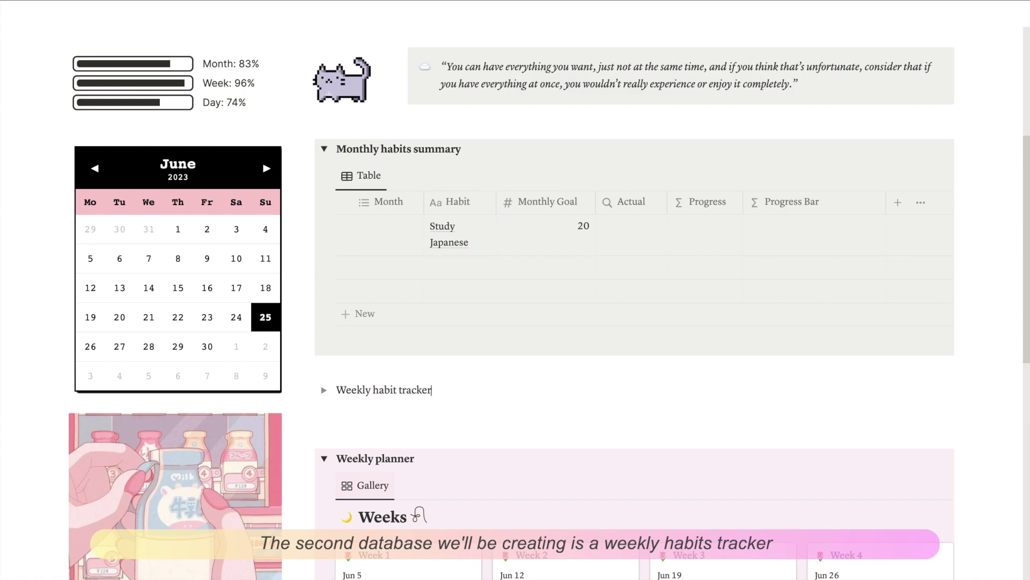
left_click_drag(432, 389, 322, 390)
key("ctrl+b")
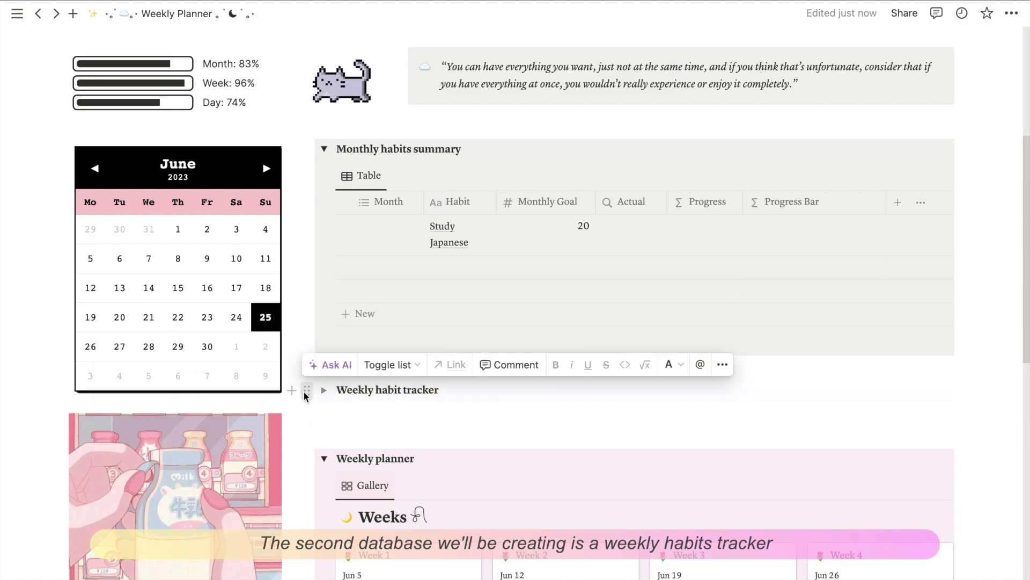
left_click(307, 391)
mouse_move(237, 489)
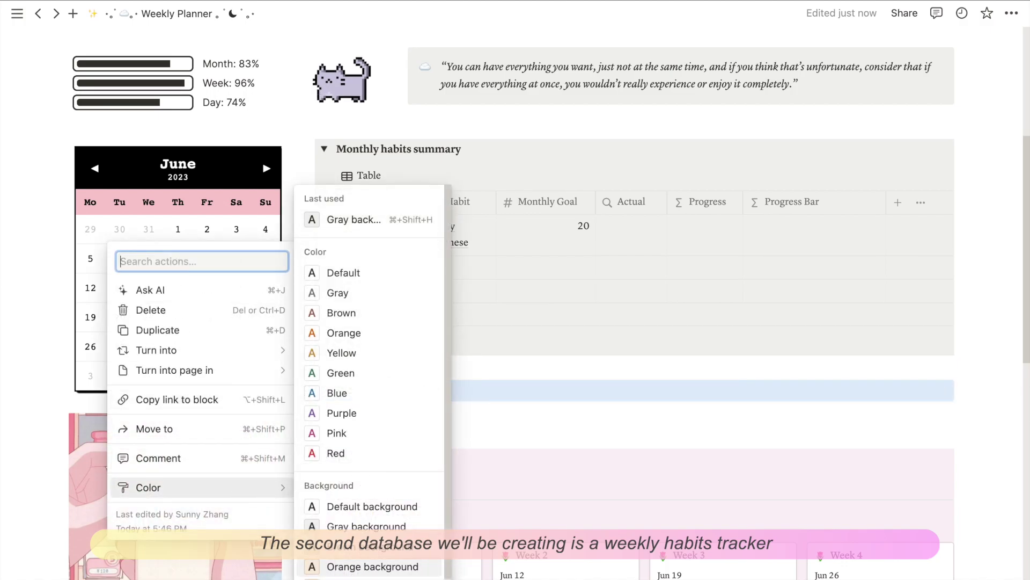
left_click(367, 526)
Insert a new 'Weekly habit tracker' table database inside the toggle with its title hidden
left_click(375, 413)
type("/")
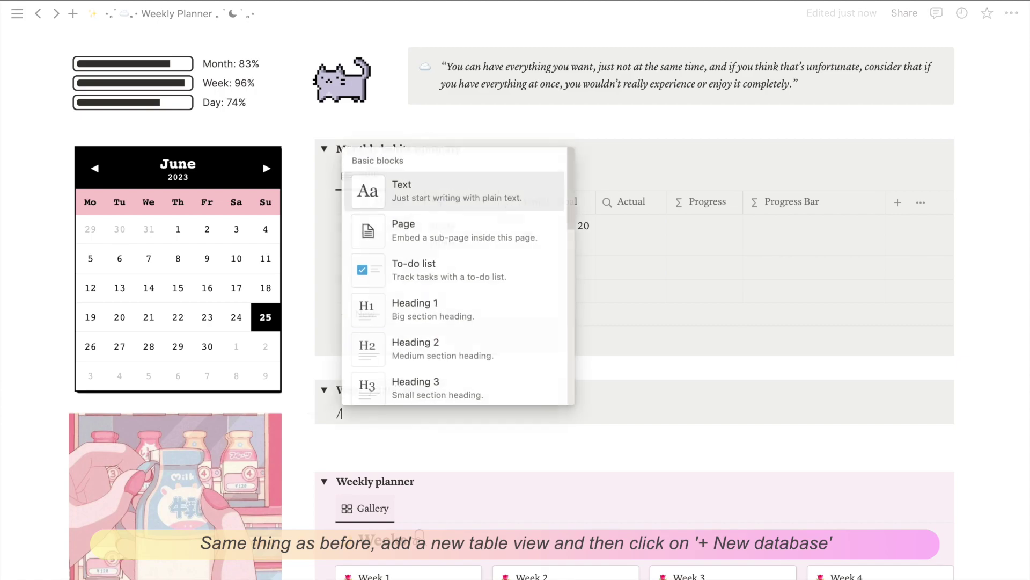
type("data")
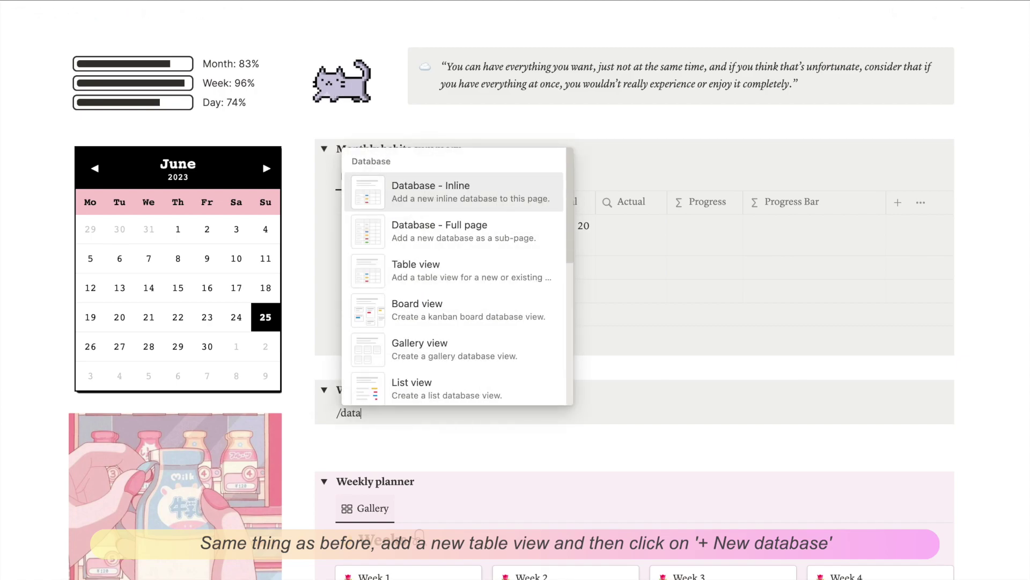
left_click(451, 272)
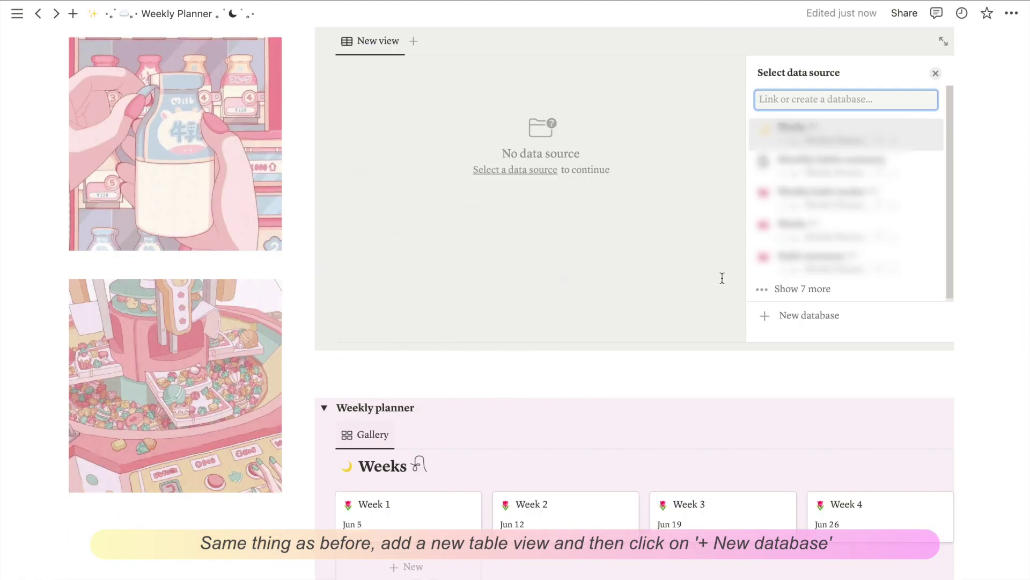
left_click(800, 316)
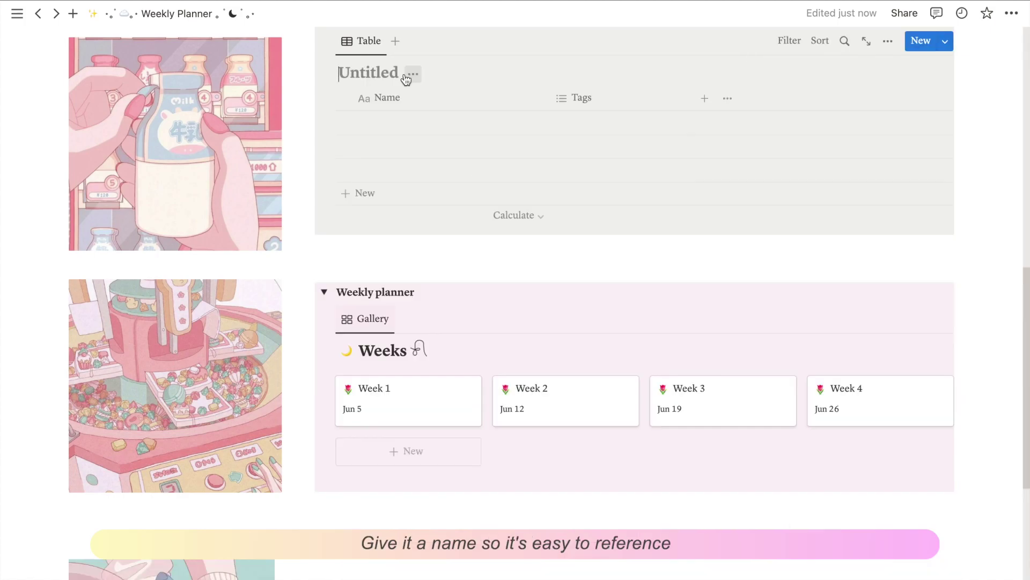
type("Weekly habi")
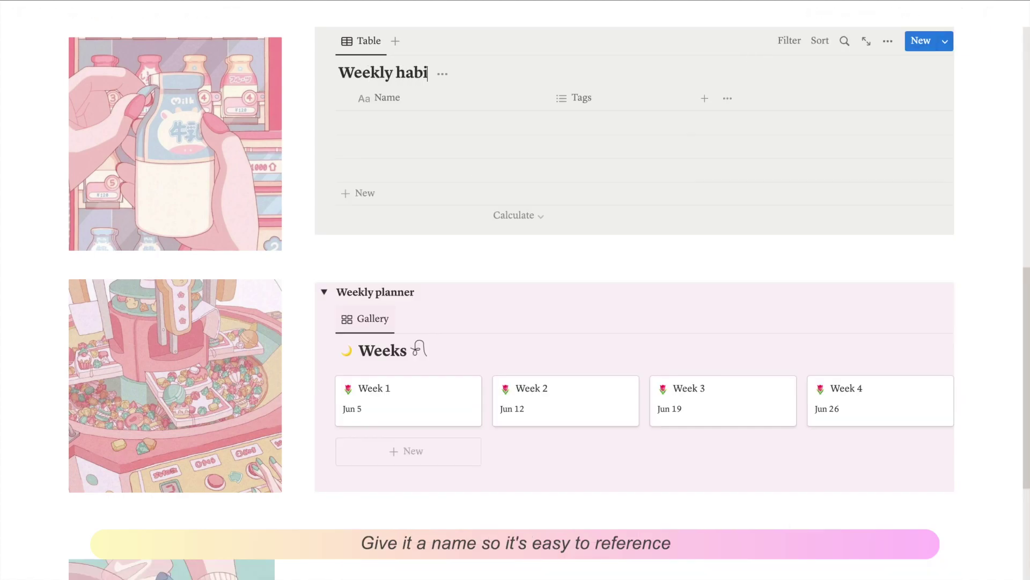
type("t tracker")
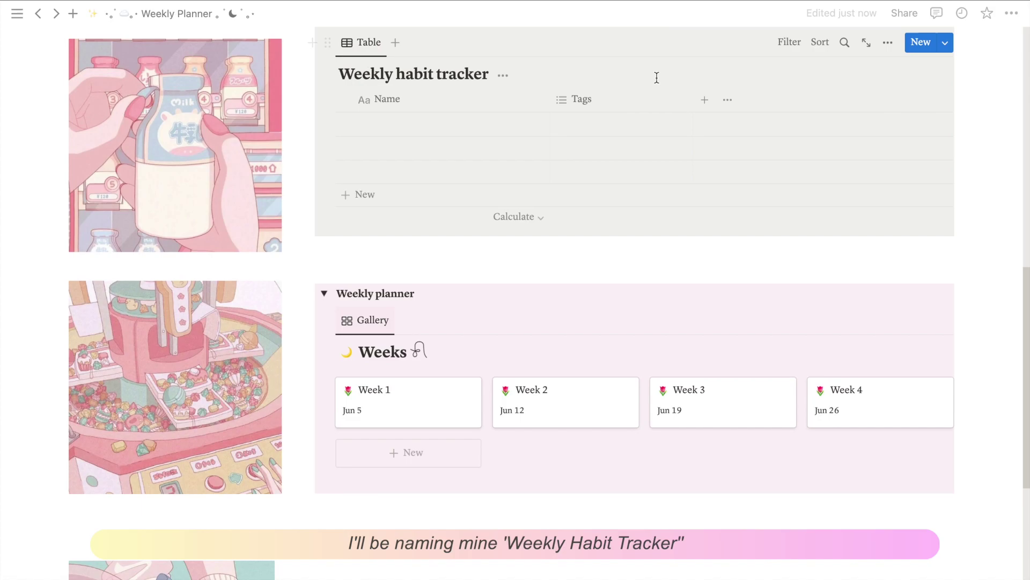
scroll(647, 375, "up", 5)
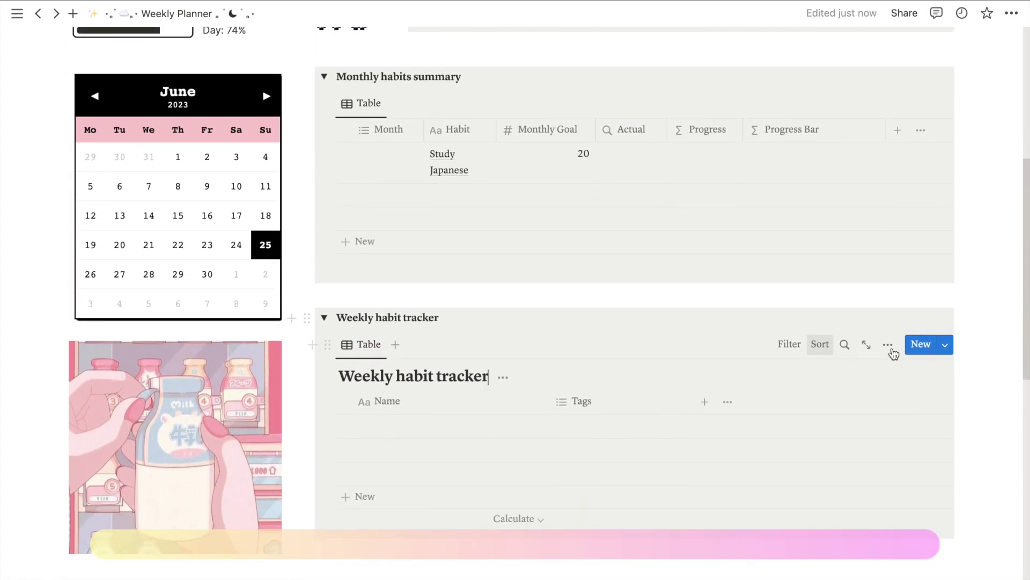
left_click(889, 345)
left_click(818, 134)
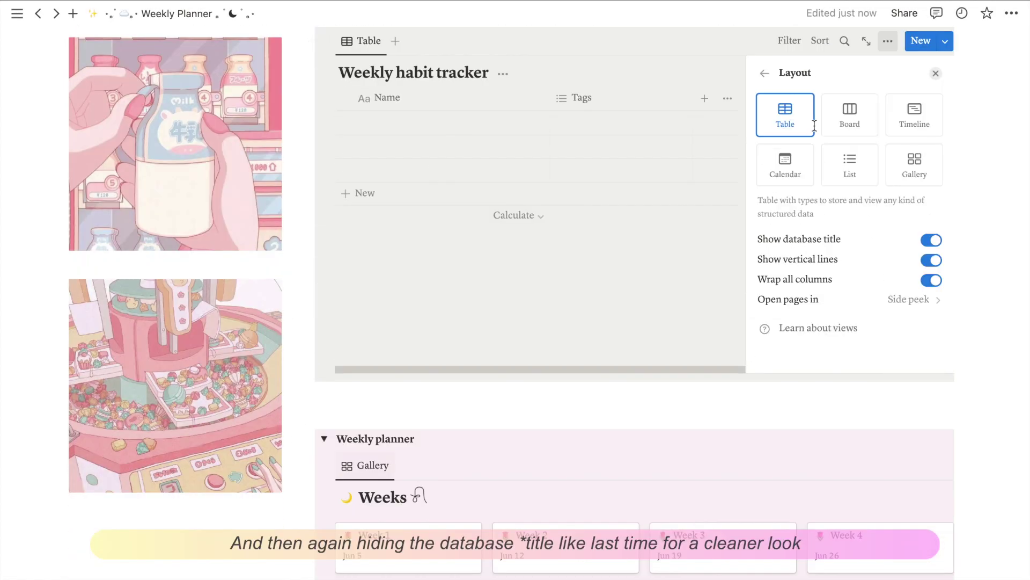
left_click(928, 243)
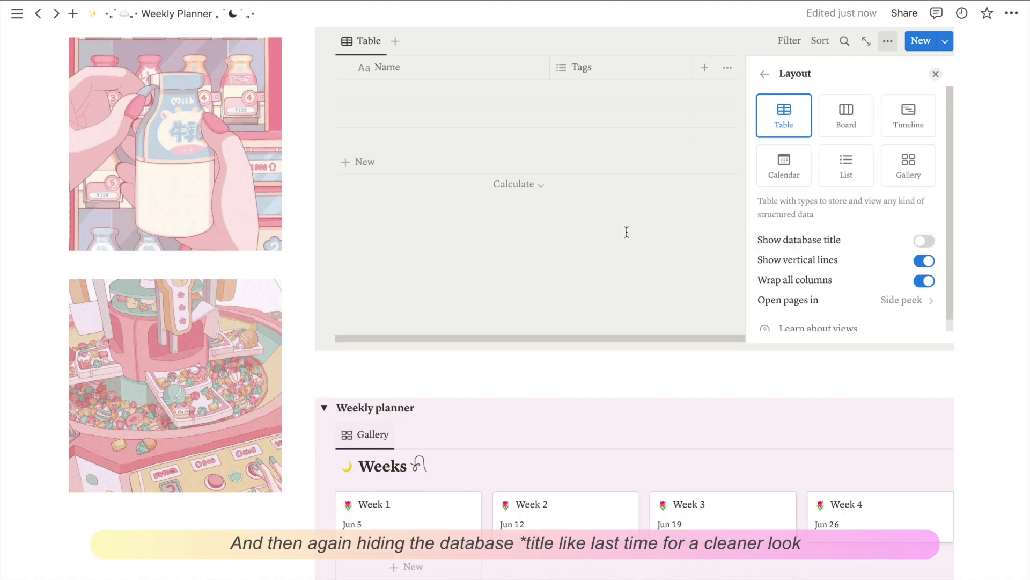
left_click(654, 359)
scroll(704, 333, "up", 5)
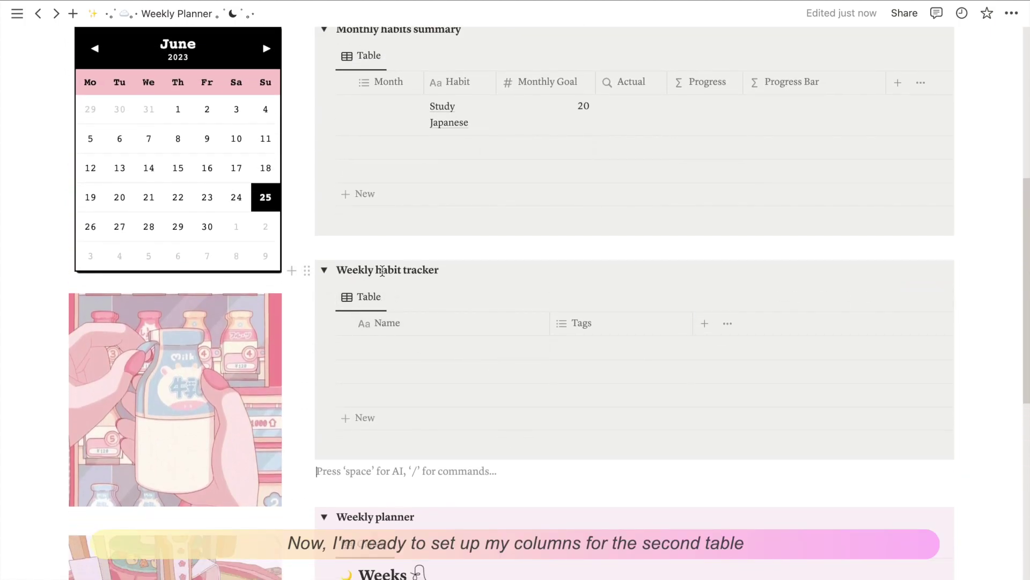
Delete the Tags column from the Weekly habit tracker
scroll(382, 271, "up", 1)
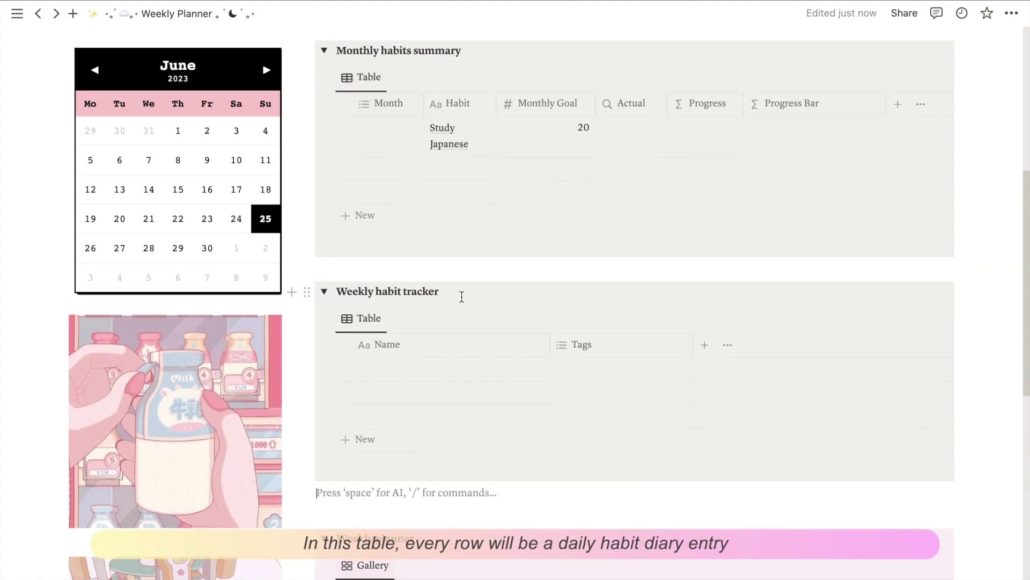
left_click(633, 343)
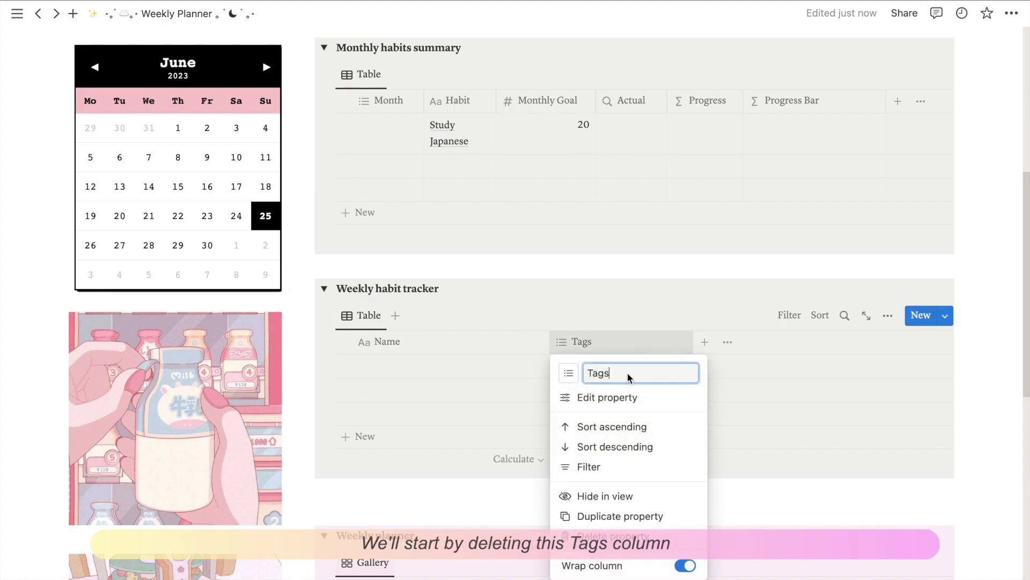
left_click(612, 535)
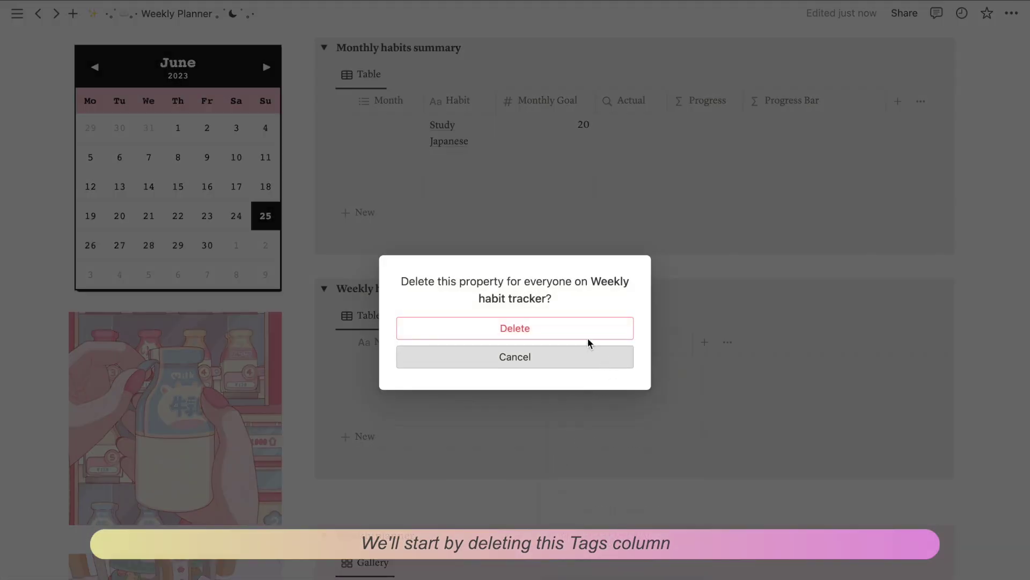
left_click(586, 335)
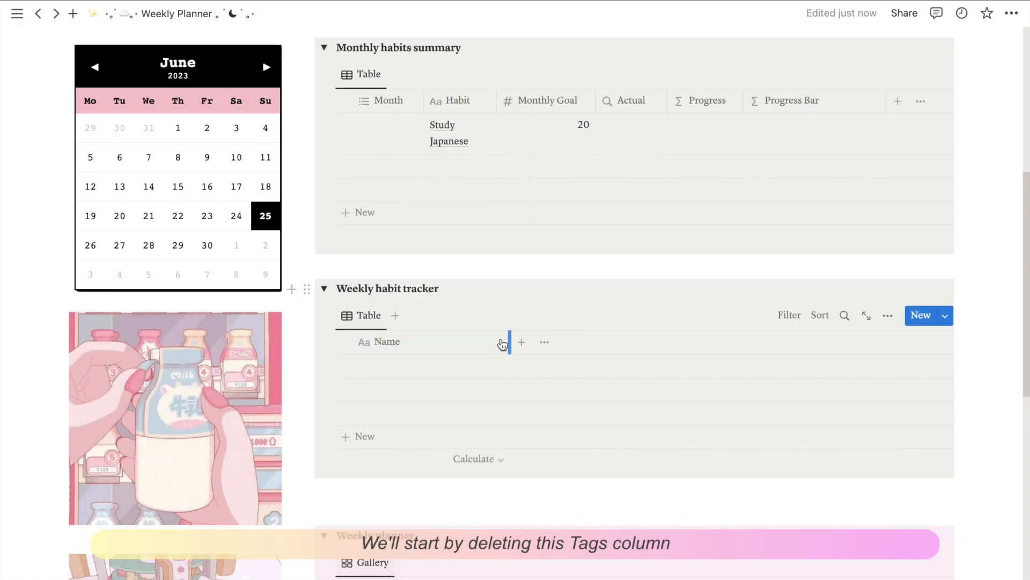
Name the tracker's first row 'Daily habits'
left_click(370, 371)
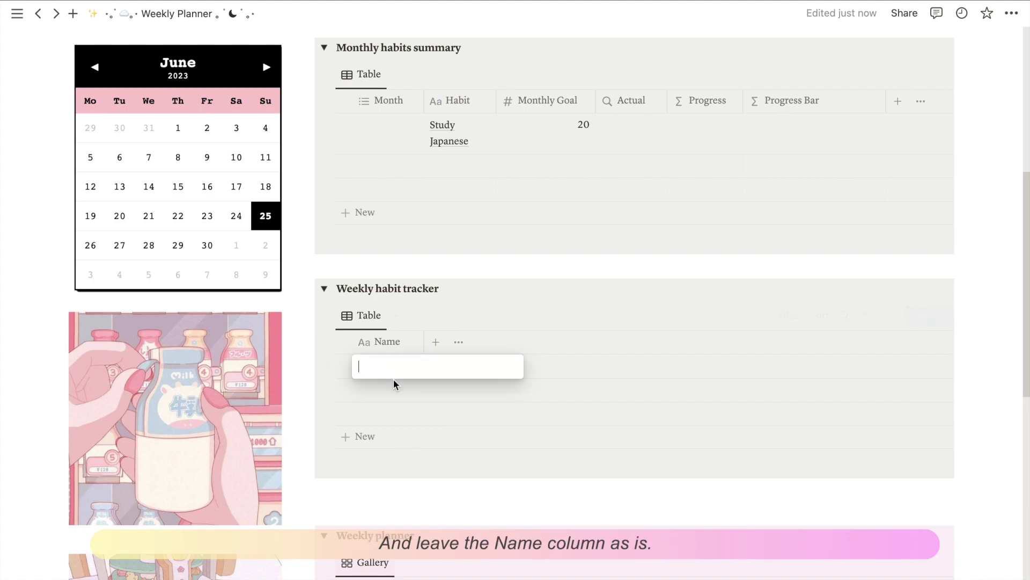
type("Daily h")
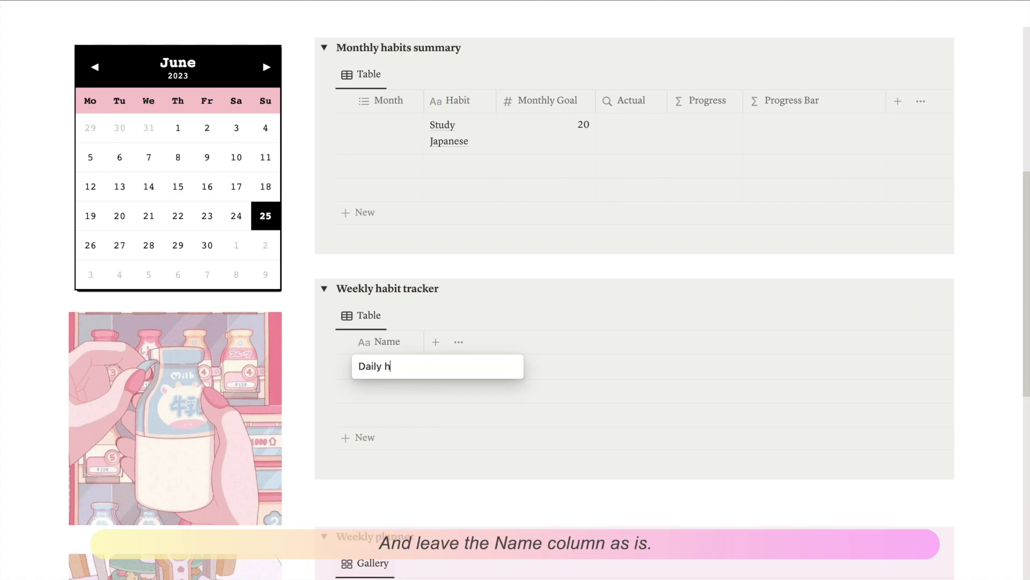
type("abits")
key("Return")
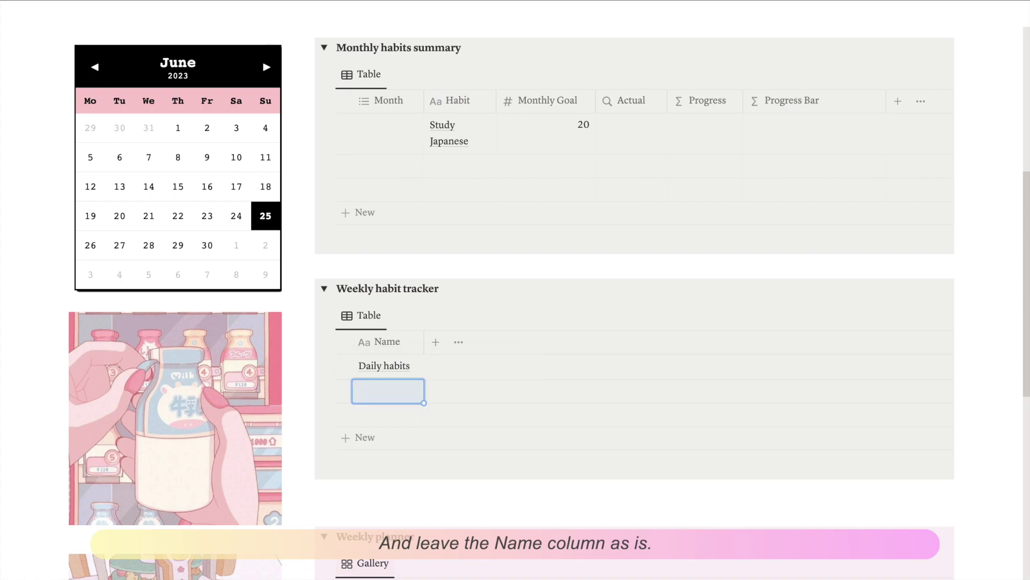
Add a checkbox column named with the Japanese flag emoji
left_click(436, 342)
type("che")
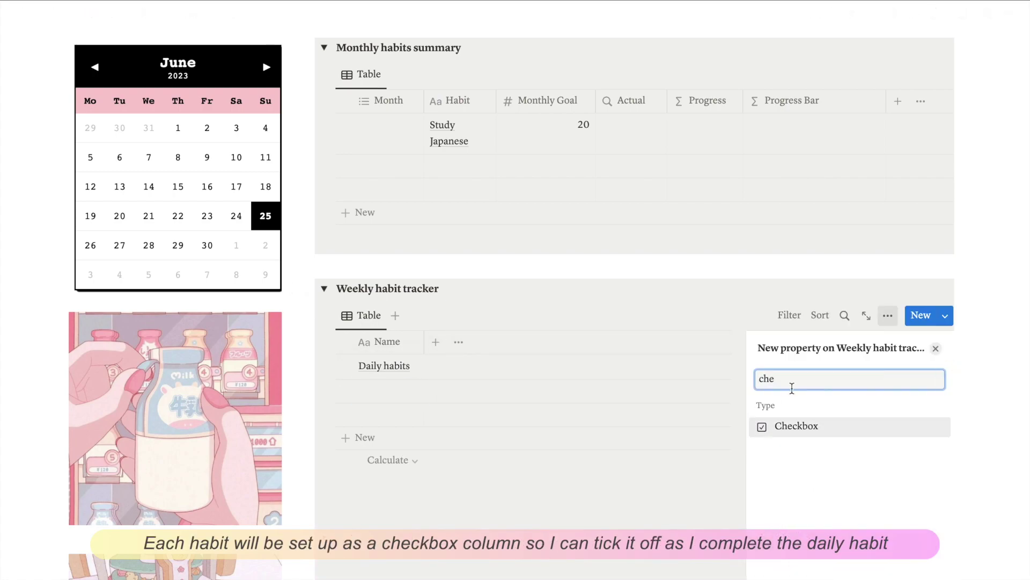
left_click(793, 427)
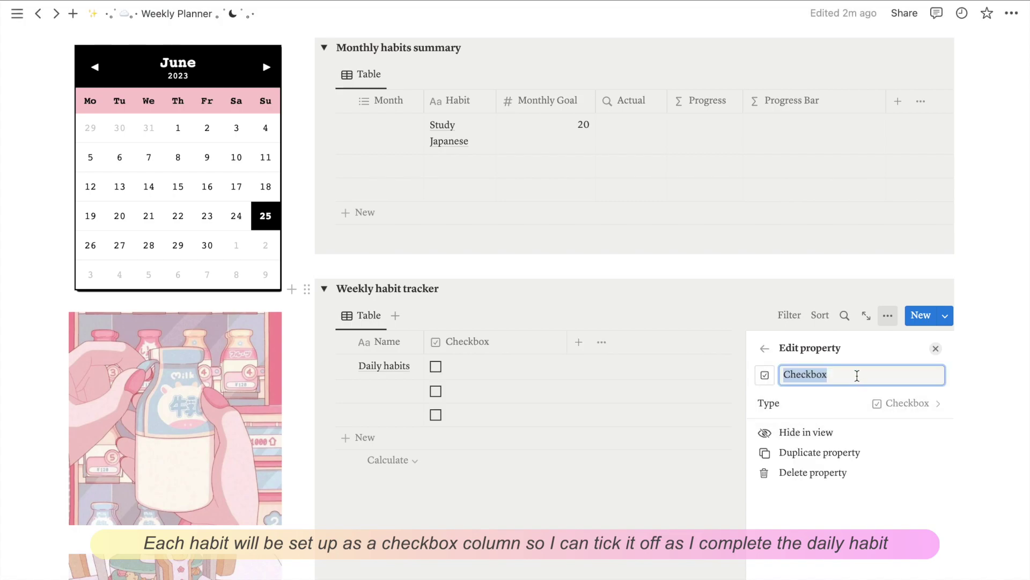
left_click(774, 377)
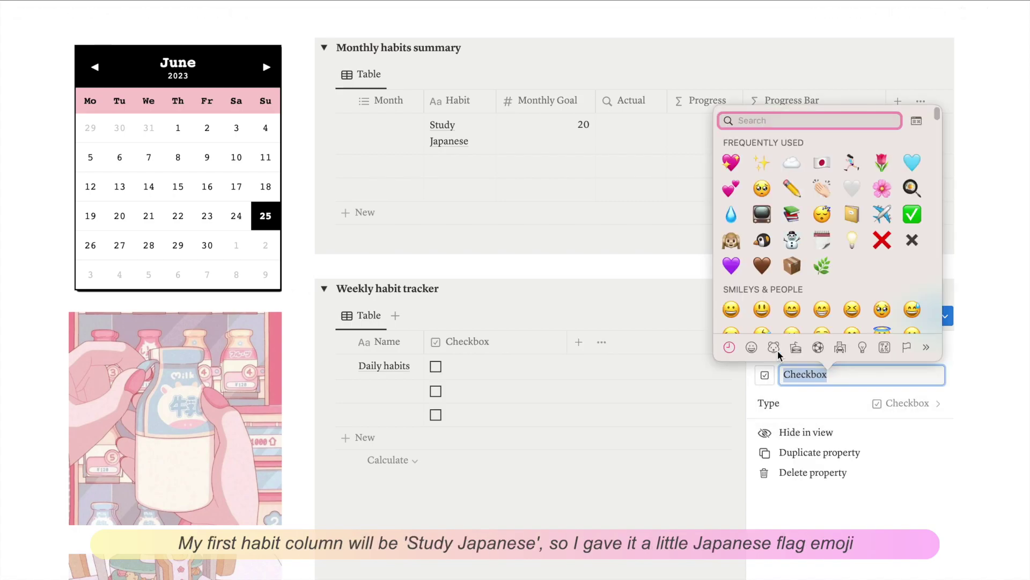
left_click(823, 163)
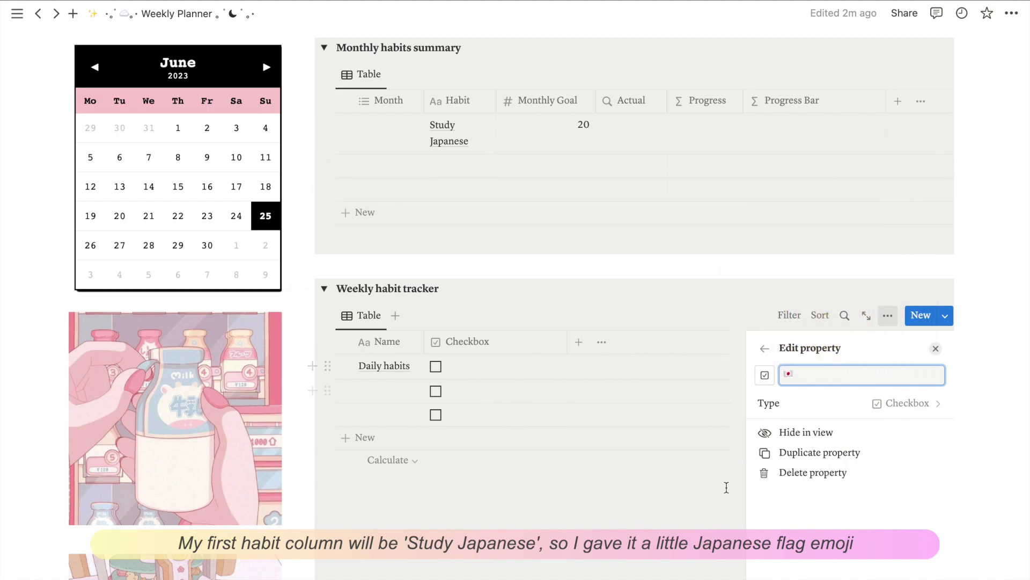
left_click(609, 422)
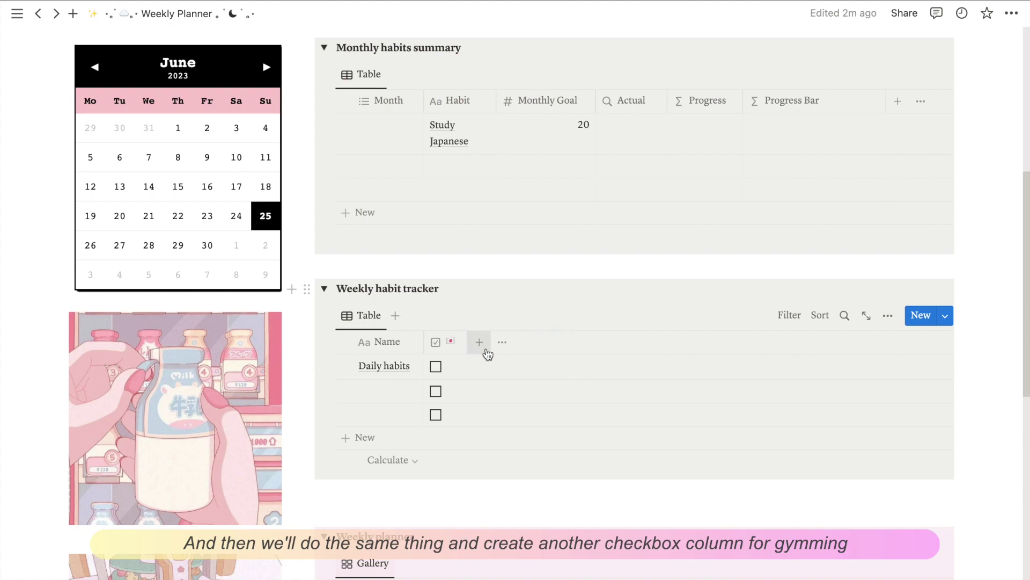
Add a narrow gym checkbox column named with a person emoji
left_click(479, 342)
type("check")
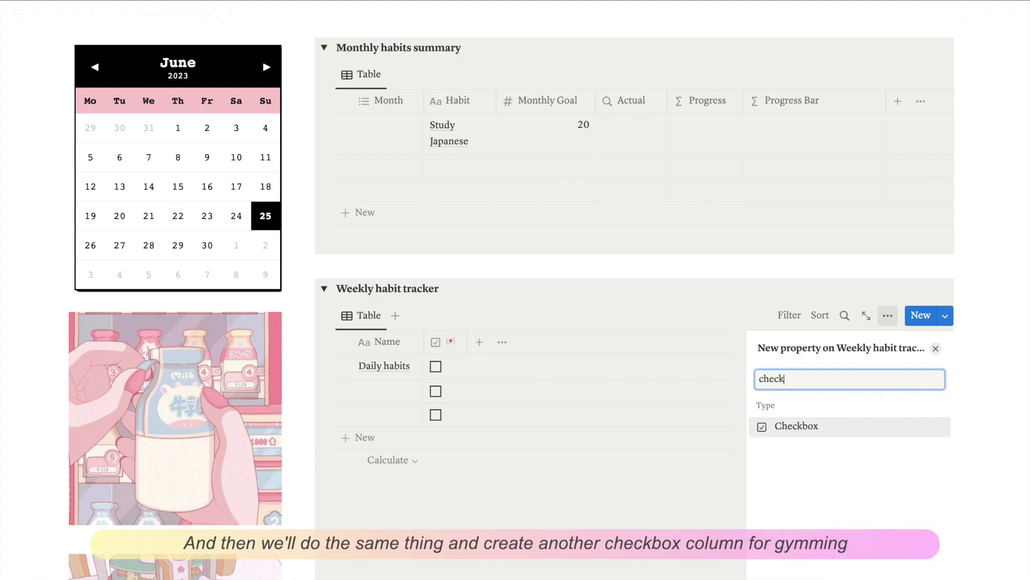
left_click(823, 430)
left_click(765, 374)
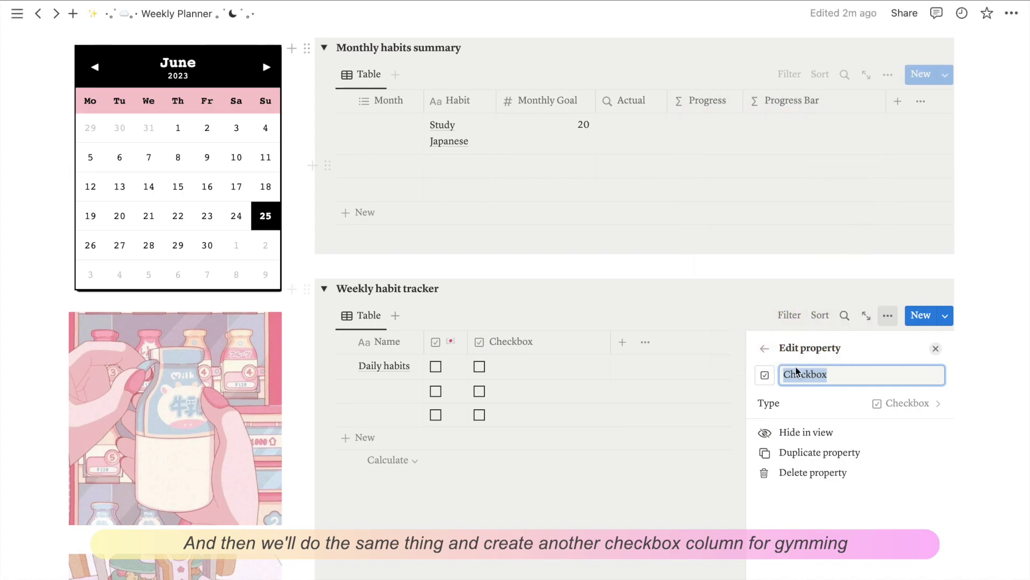
type("🏃")
left_click(586, 372)
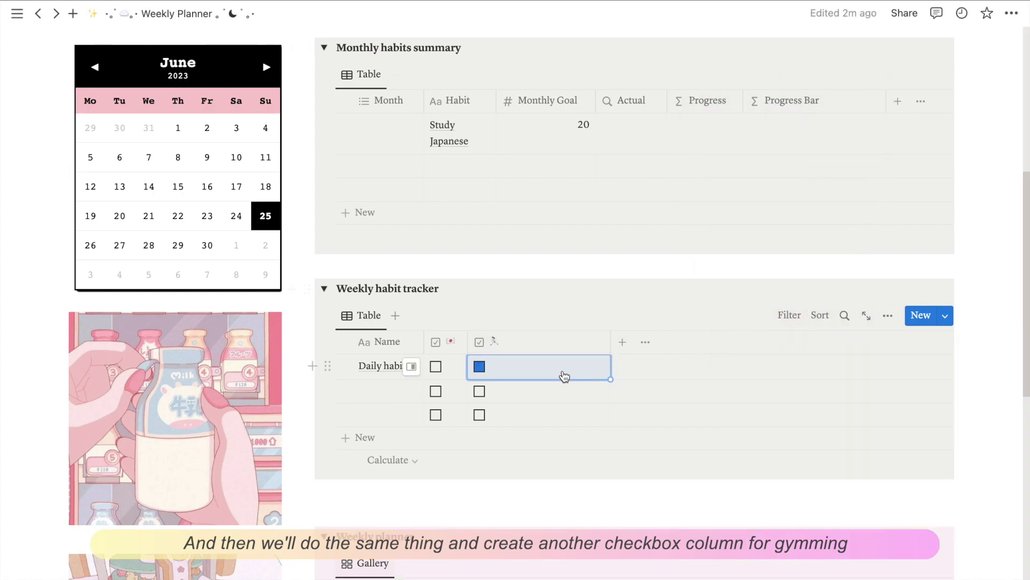
left_click_drag(611, 341, 511, 353)
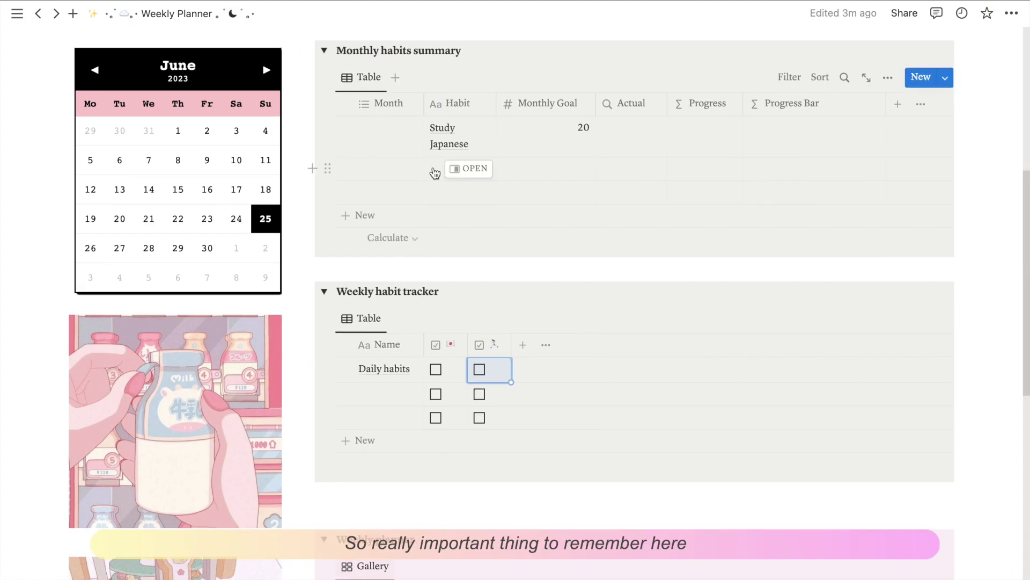
Add a 'Gym' habit row to the Monthly habits summary
left_click(436, 168)
type("Gym")
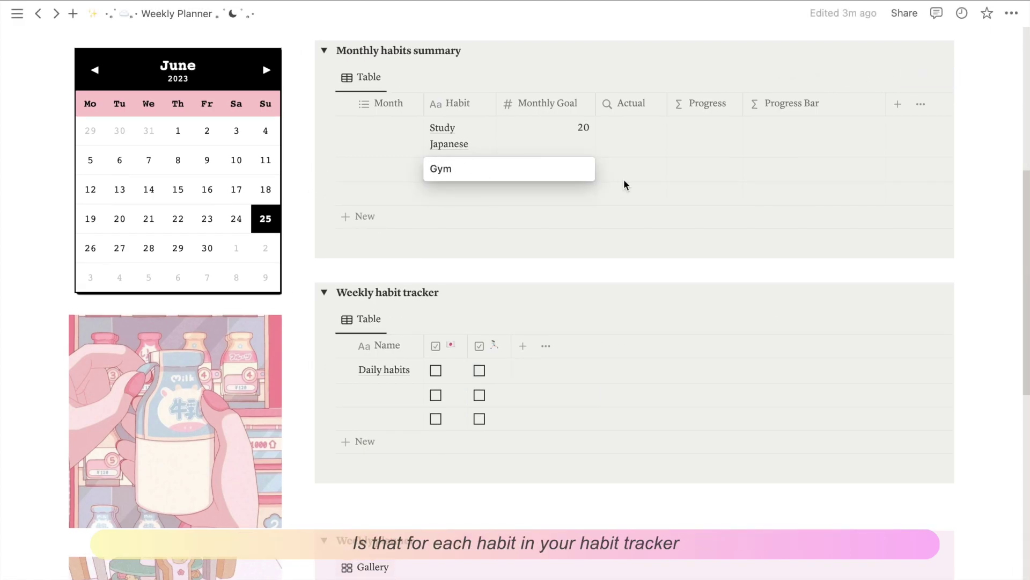
key("Return")
Delete the empty summary row and bring up actions for the tracker's empty row
left_click(327, 168)
left_click(327, 193)
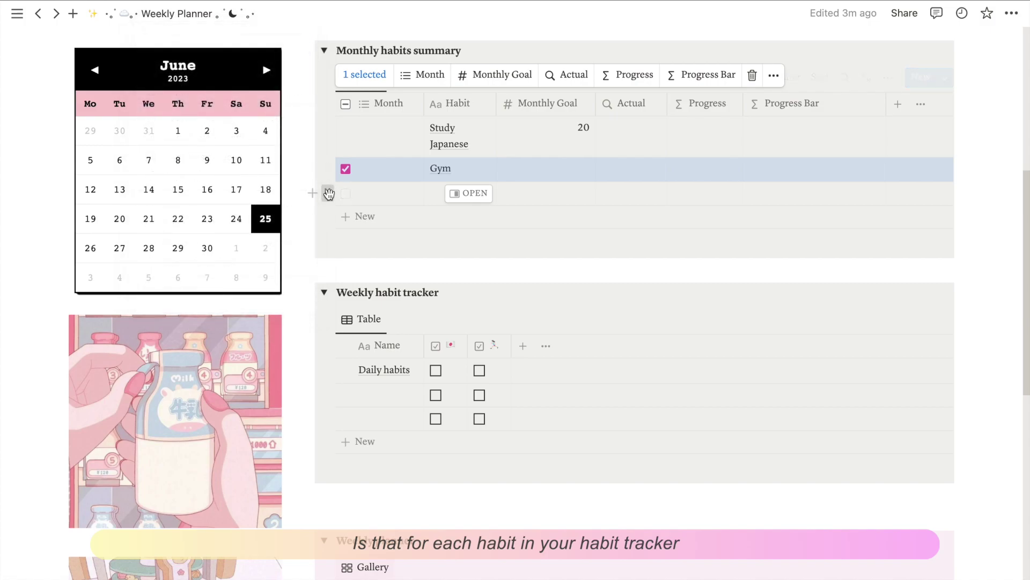
left_click(328, 193)
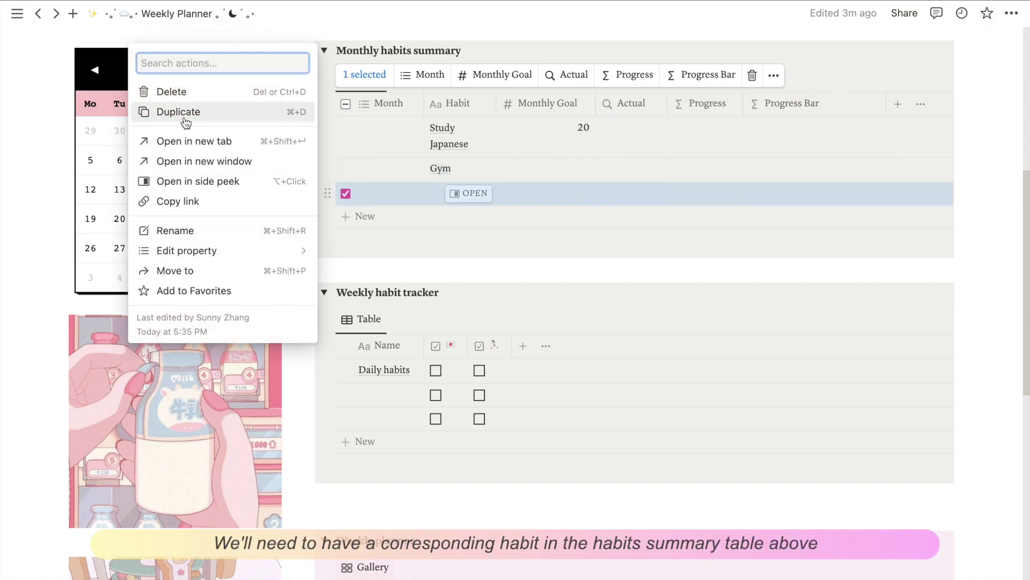
left_click(200, 93)
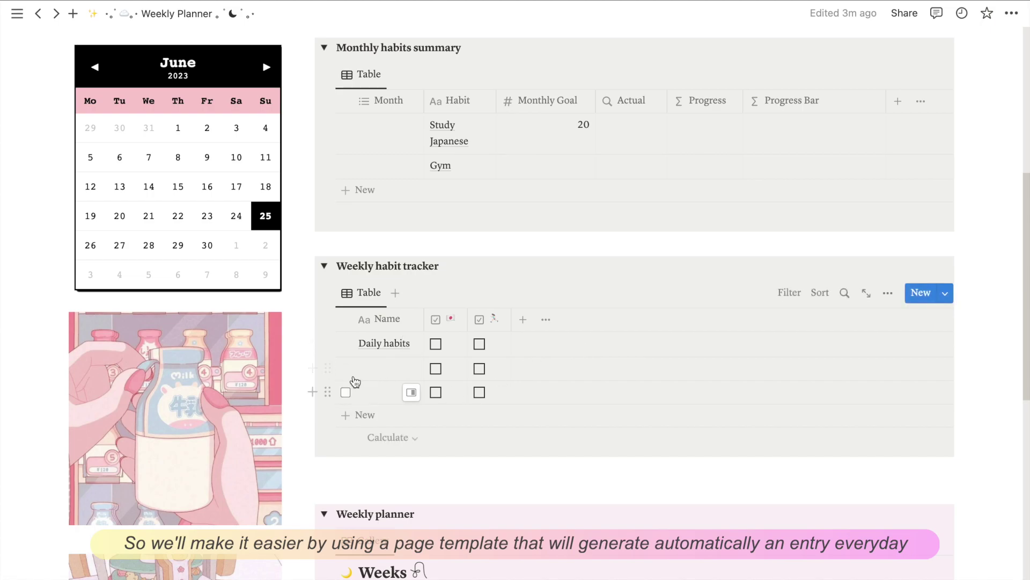
left_click(328, 368)
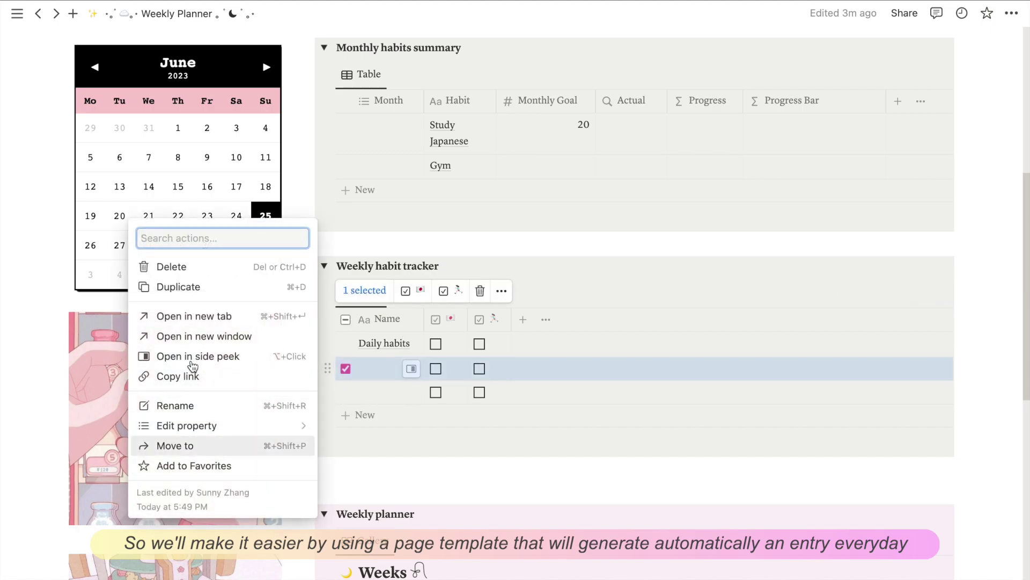
Delete the leftover empty rows from the Weekly habit tracker table
left_click(211, 275)
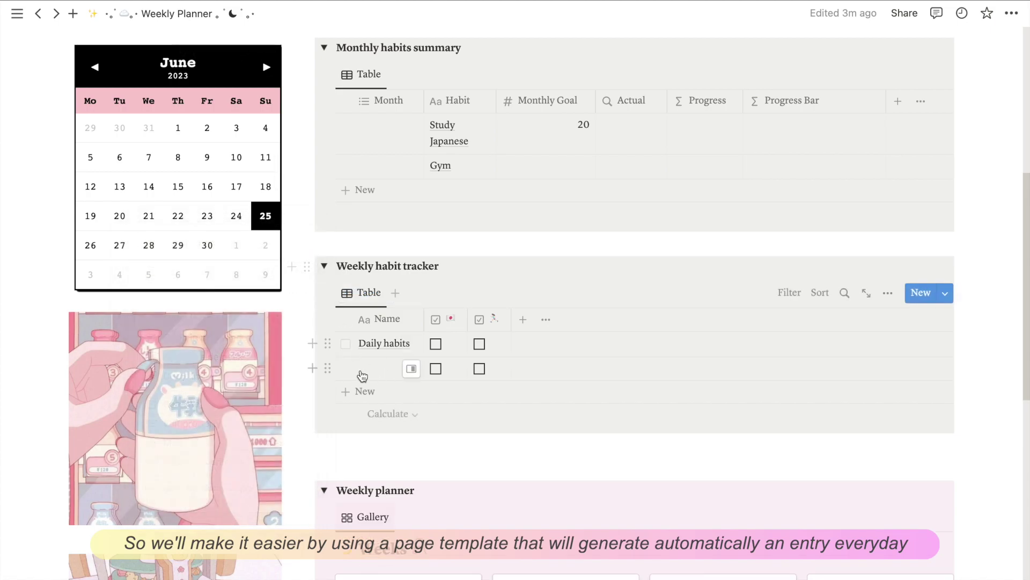
left_click(327, 368)
left_click(202, 266)
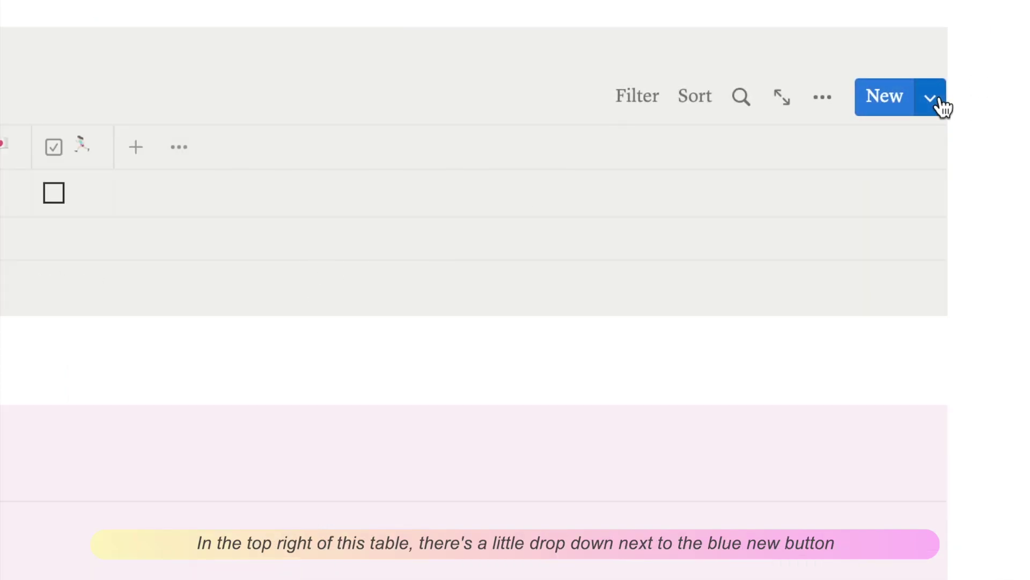
Create a new tracker page template titled 'Daily habits'
left_click(938, 99)
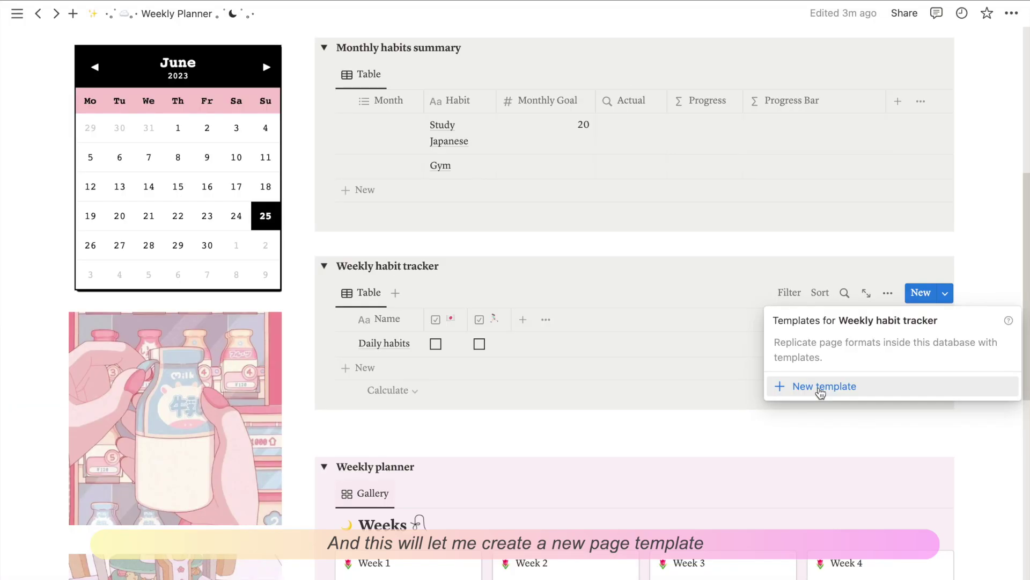
left_click(821, 387)
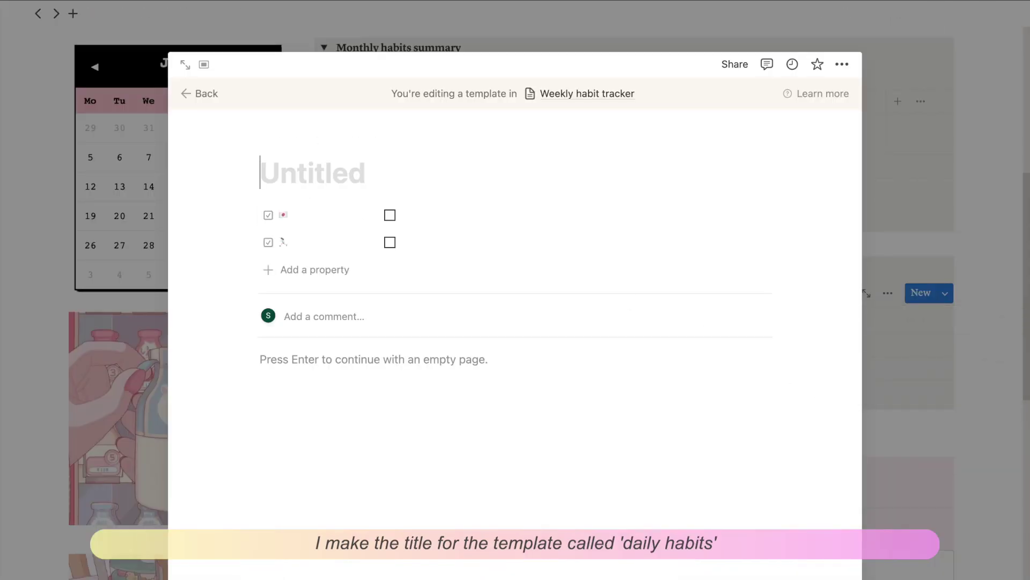
type("Daily habits")
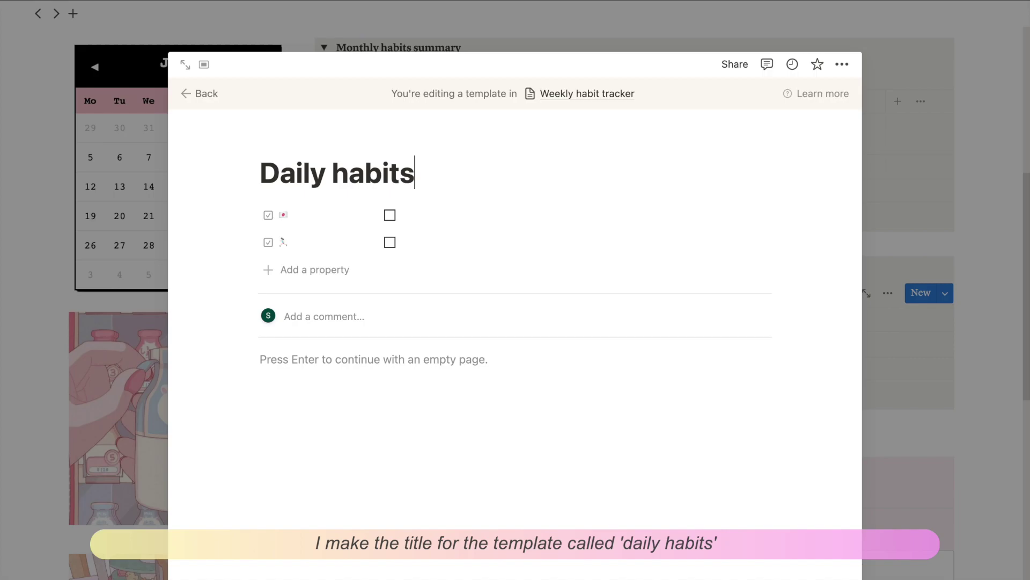
left_click(955, 298)
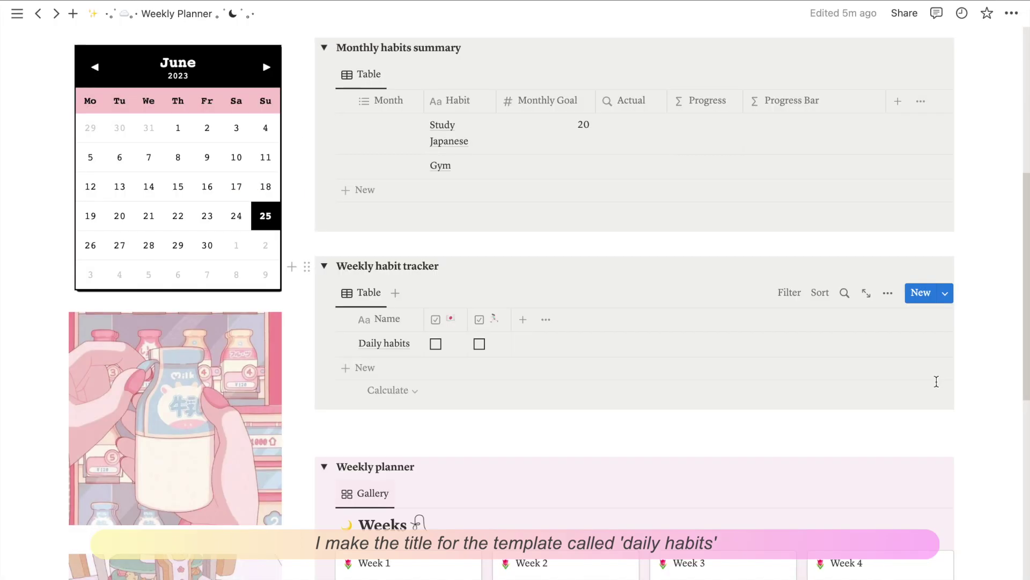
Make Daily habits the default template for all tracker views
left_click(947, 298)
left_click(1006, 344)
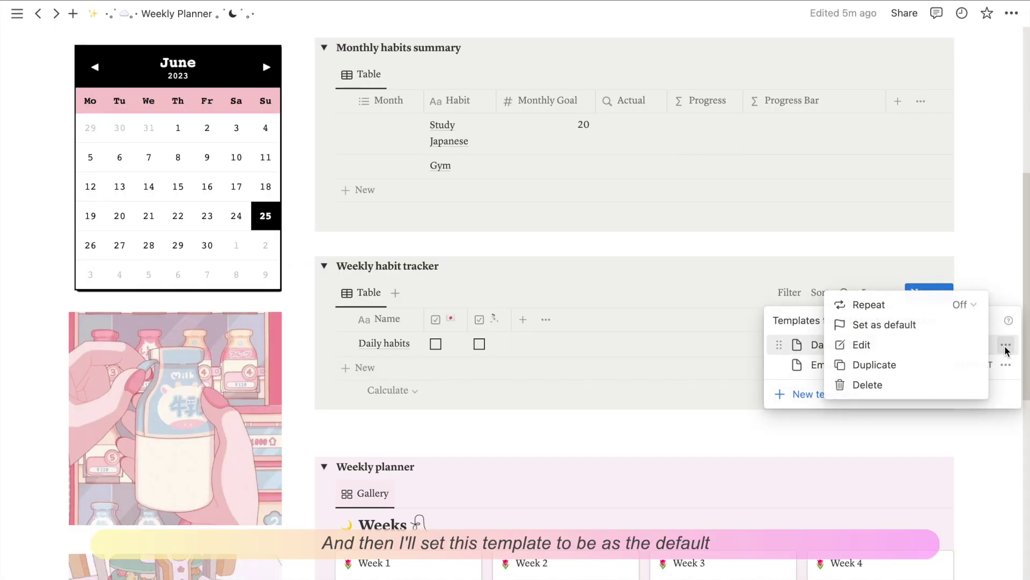
left_click(881, 325)
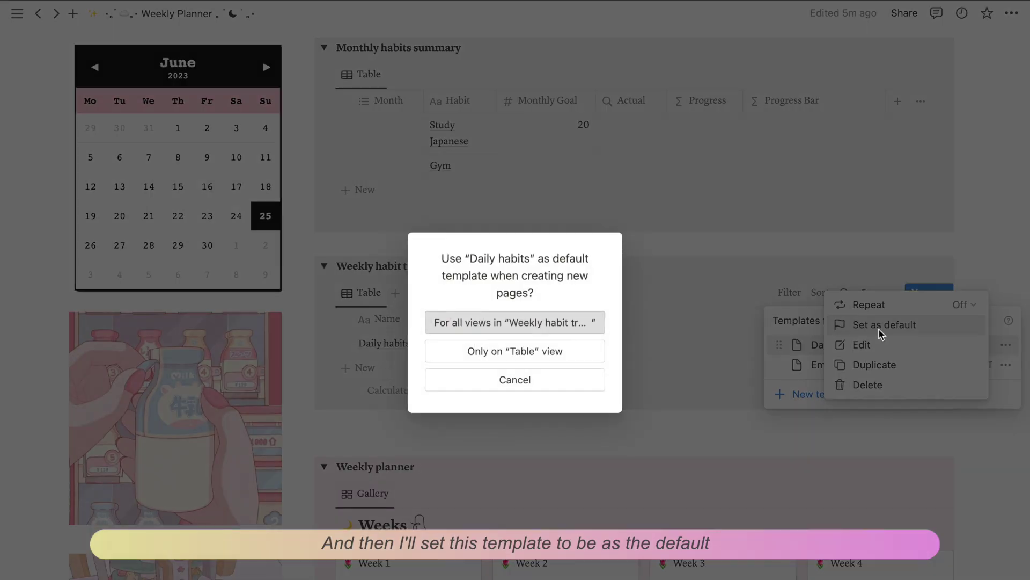
left_click(501, 322)
Schedule the Daily habits template to repeat every day at 12:00 AM
left_click(1005, 344)
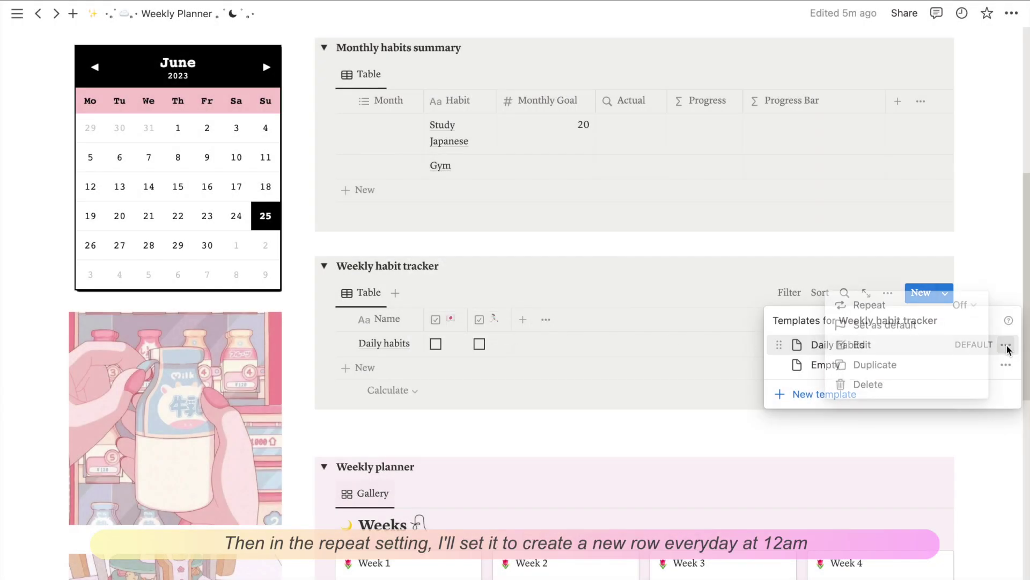
left_click(963, 306)
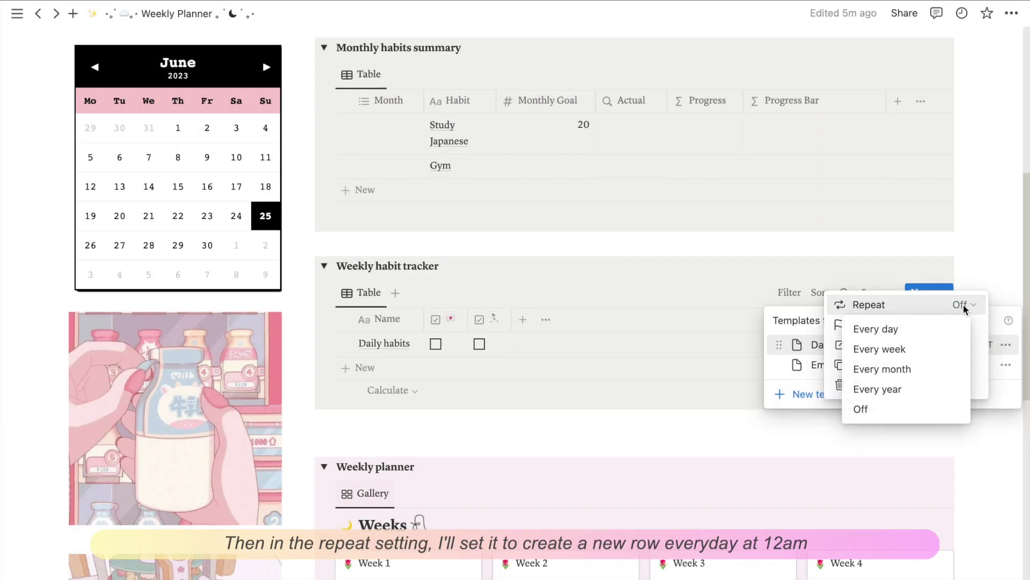
left_click(886, 330)
left_click(986, 330)
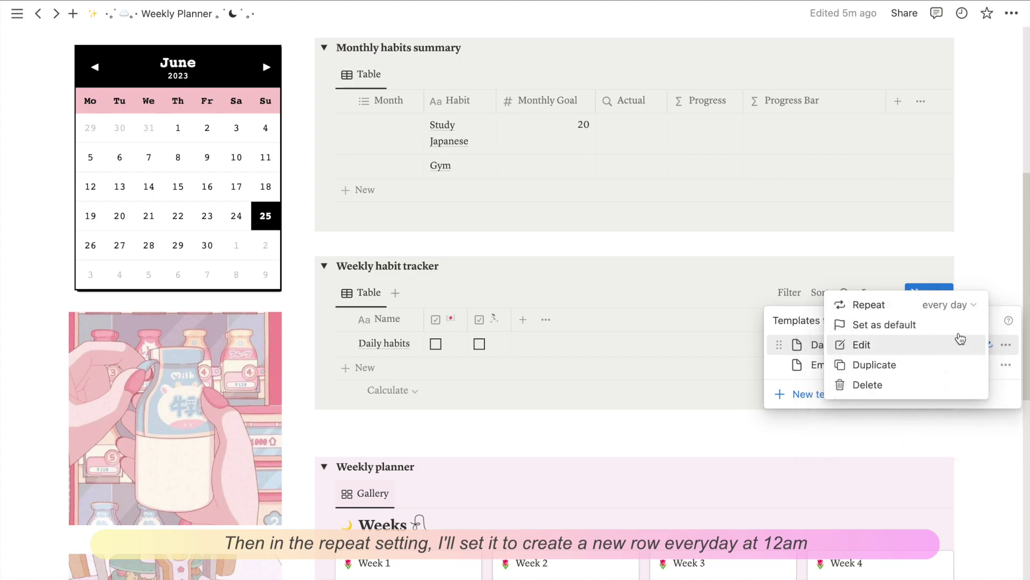
left_click(893, 272)
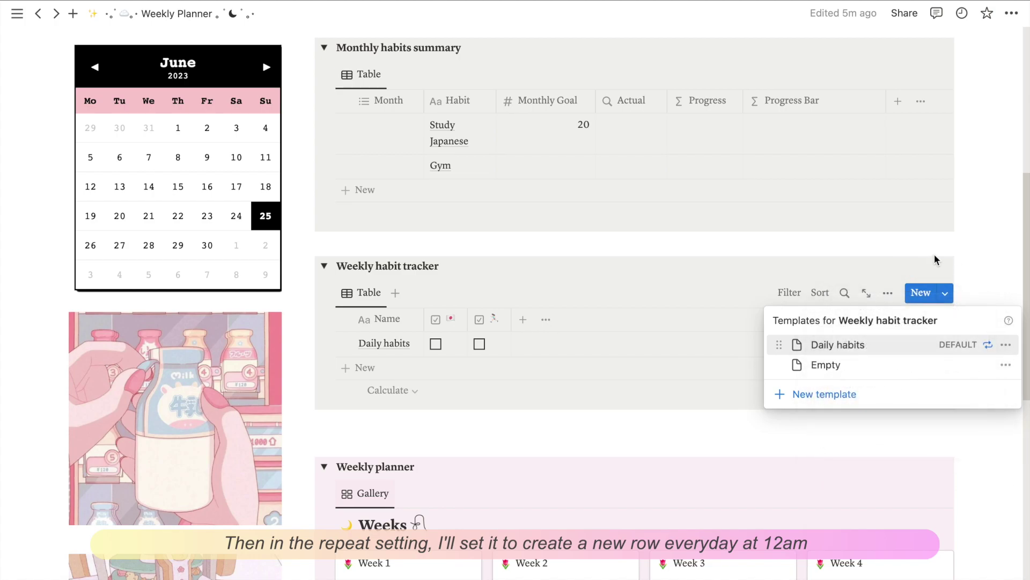
left_click(927, 262)
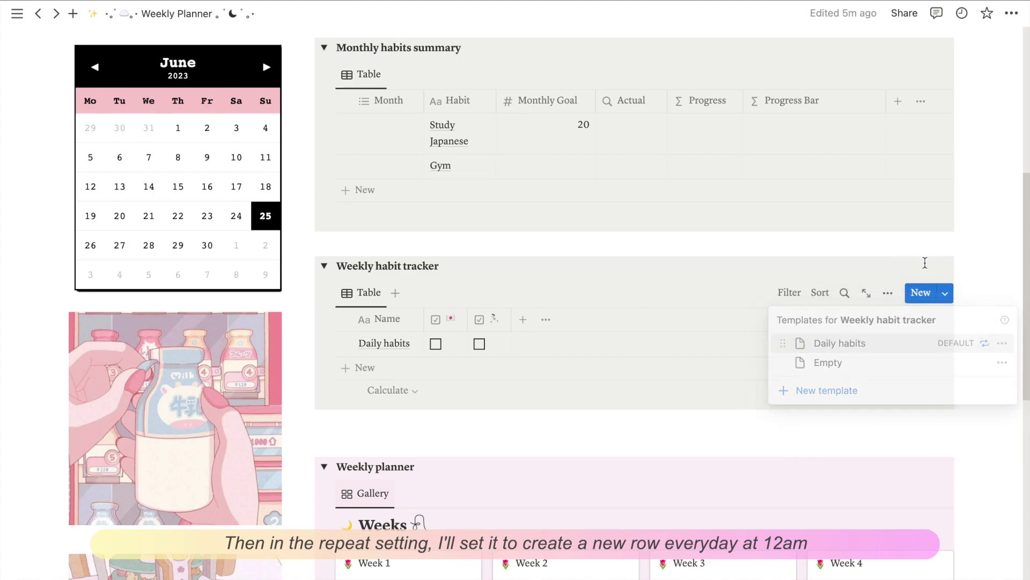
Add a Created time column to the tracker table
left_click(522, 319)
type("crea")
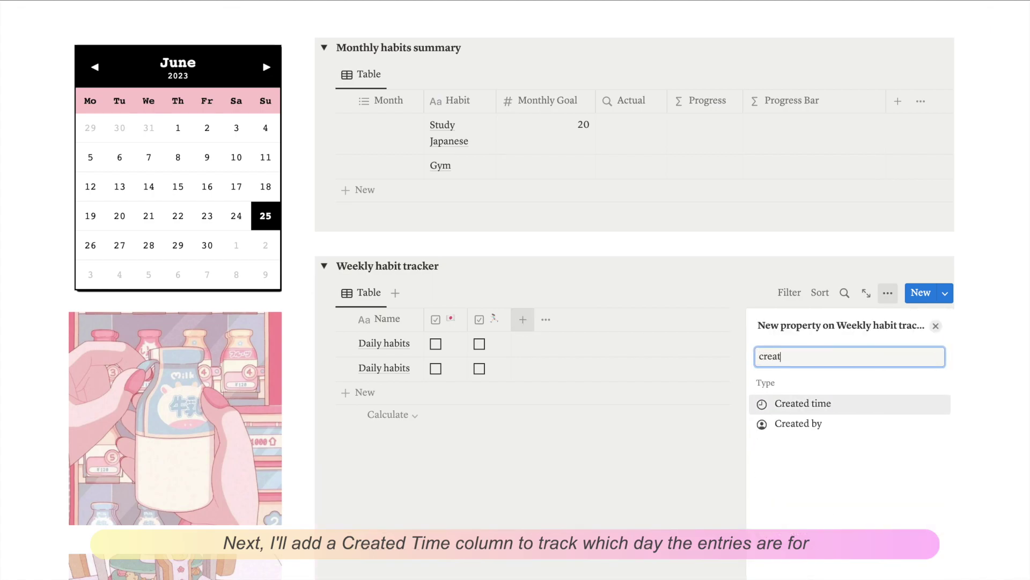
type("t")
left_click(810, 410)
left_click(666, 324)
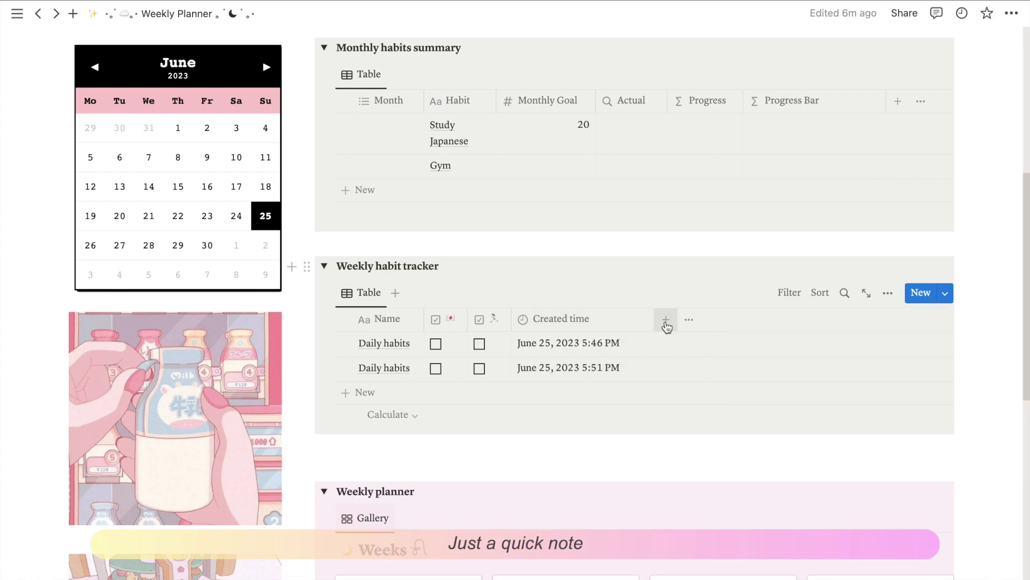
Add a test Date column, set a cell to June 25, then delete the column
left_click(666, 325)
type("date")
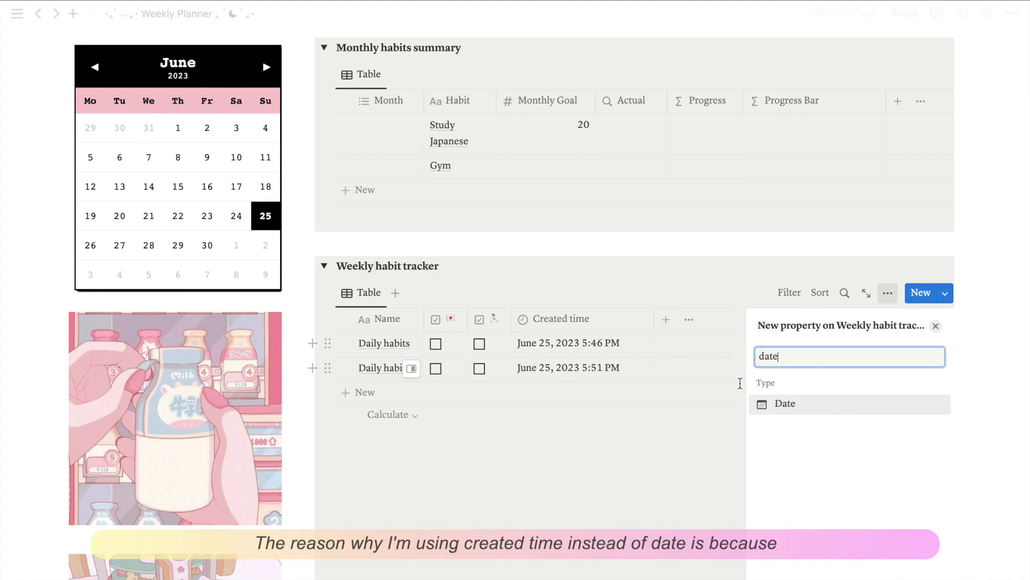
left_click(789, 410)
left_click(695, 354)
left_click(697, 356)
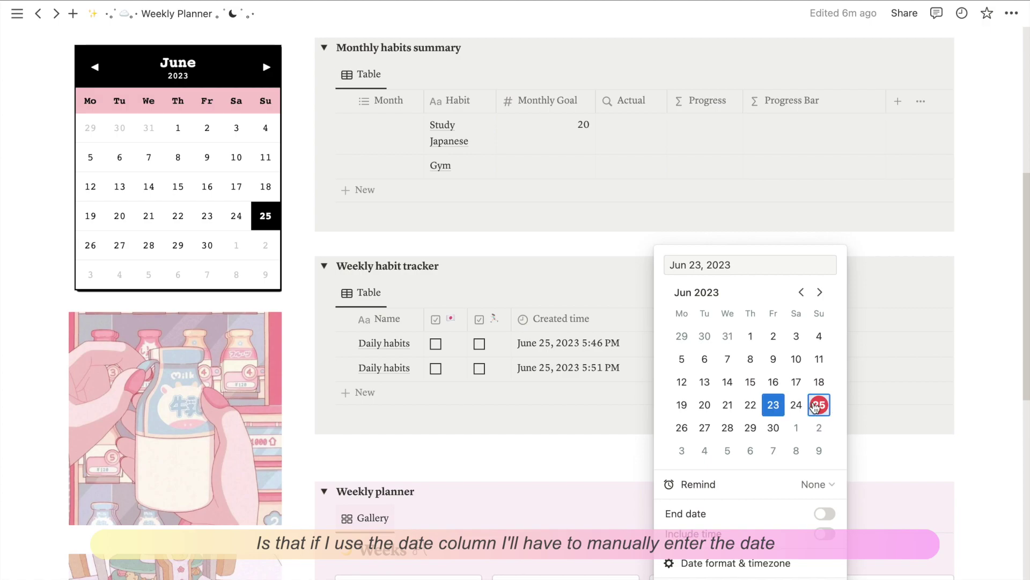
left_click(902, 378)
left_click(687, 319)
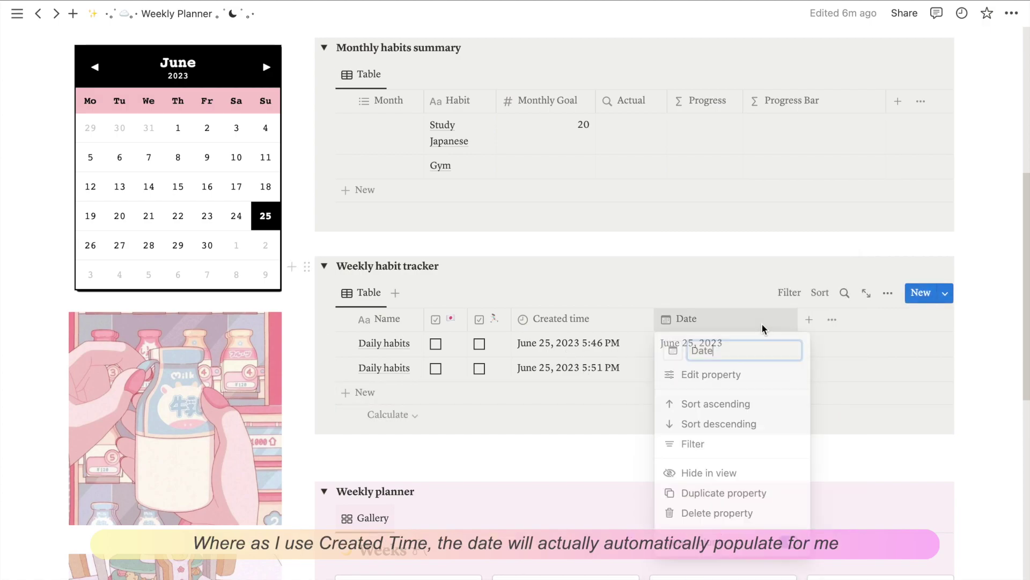
left_click(692, 513)
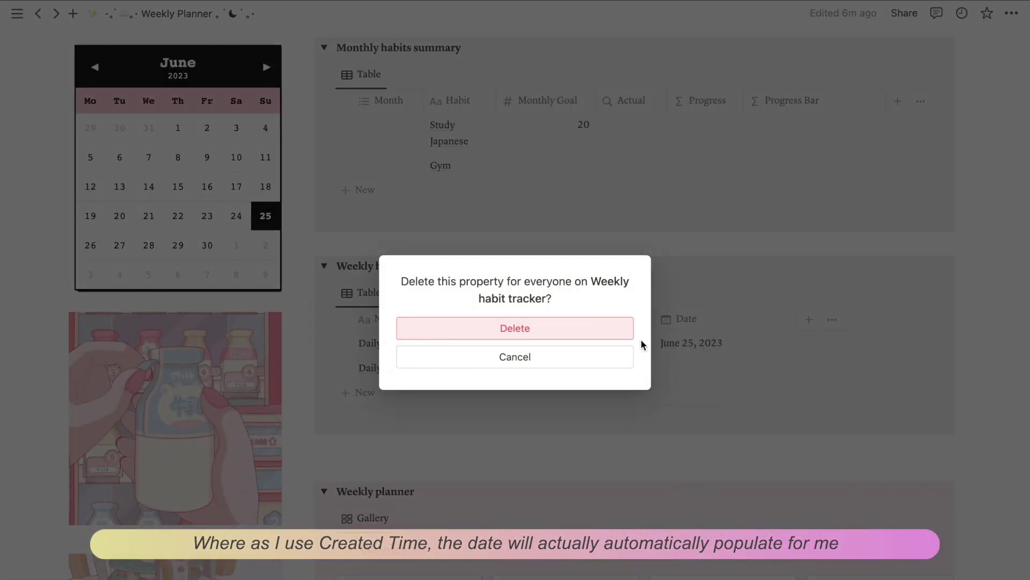
key("Return")
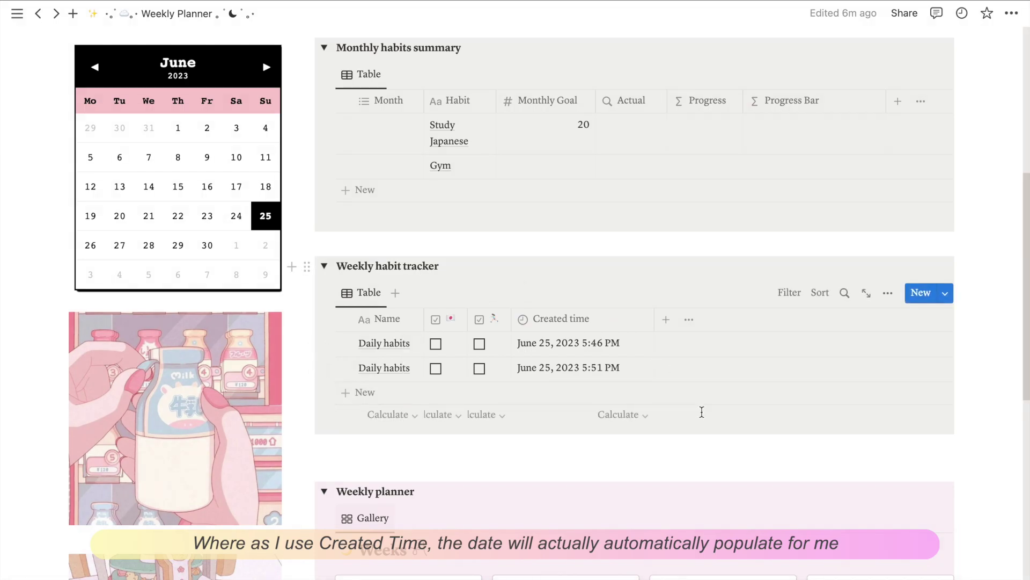
Add a Day formula column using formatDate(prop("Created time"), "dddd")
scroll(697, 376, "up", 1)
left_click(667, 339)
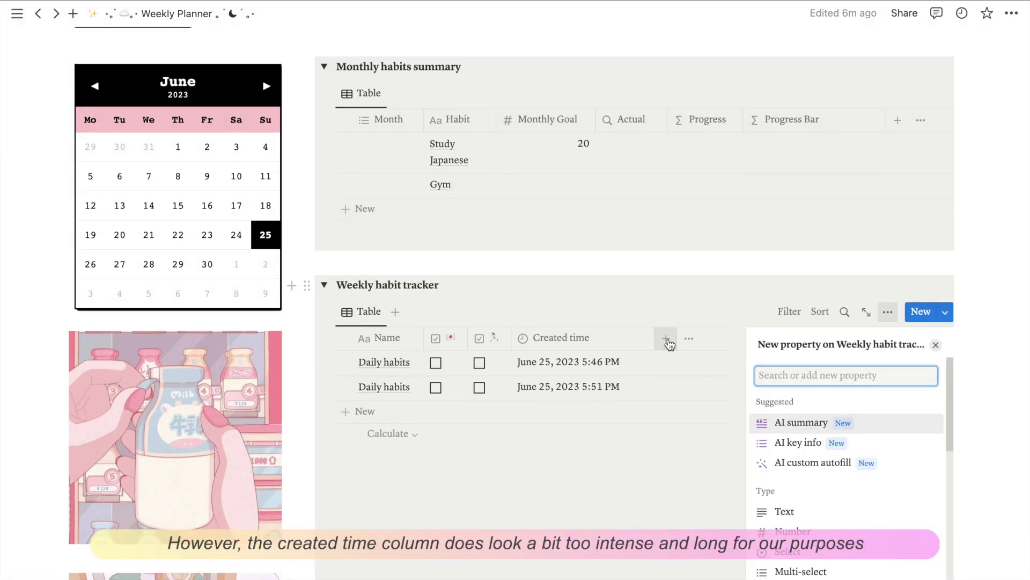
type("form")
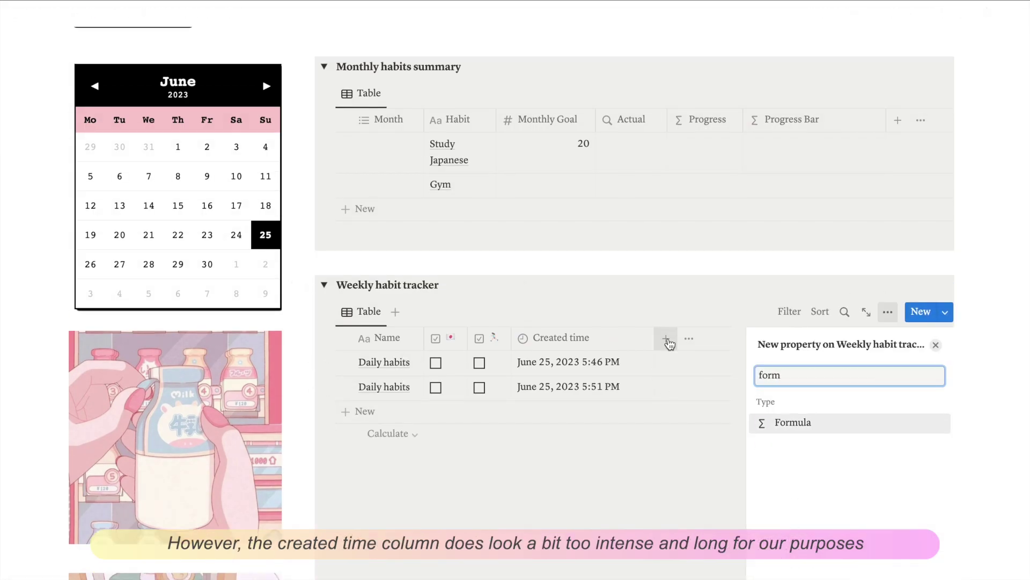
left_click(768, 423)
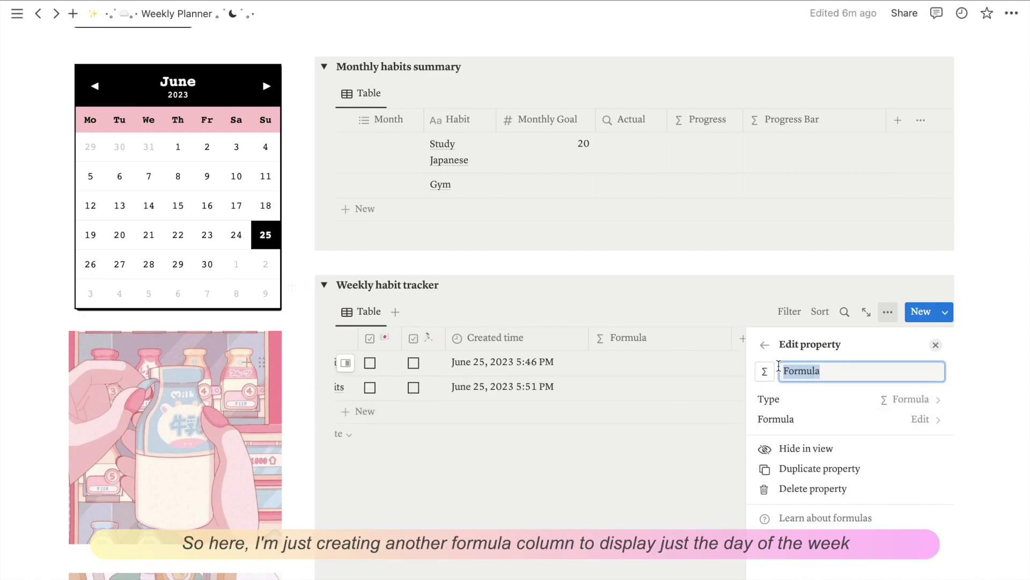
type("Day")
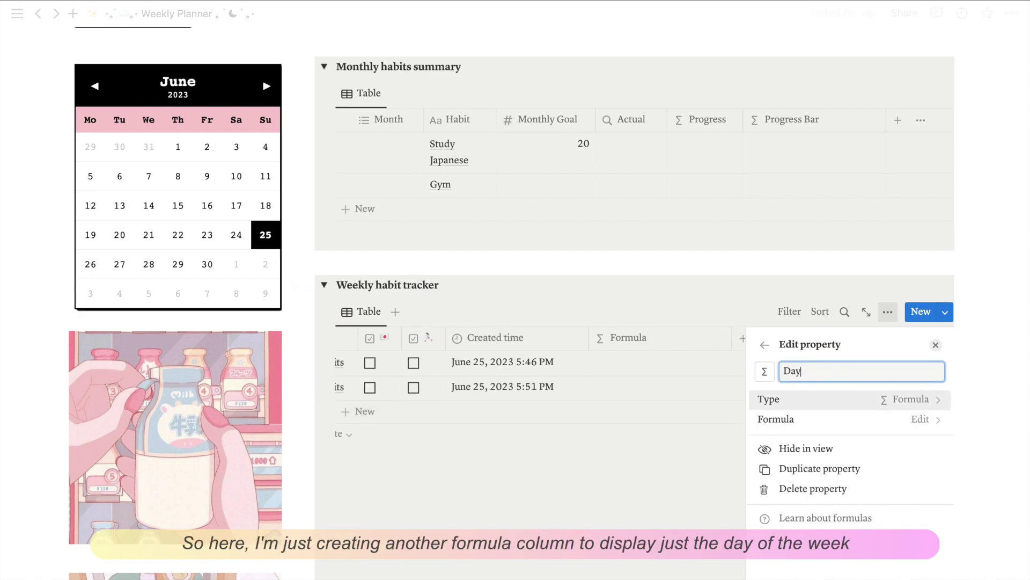
left_click(816, 424)
type("form")
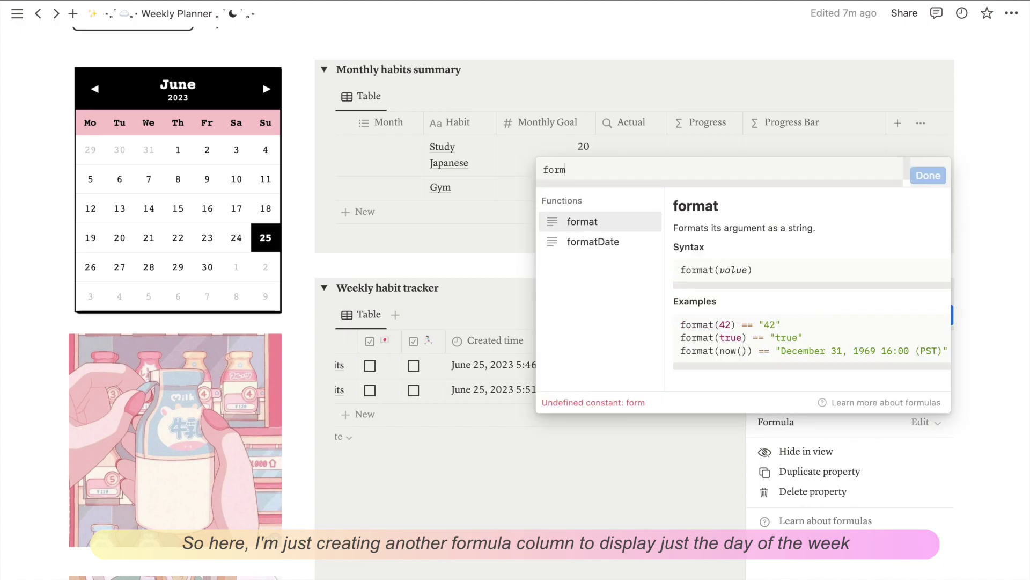
type("at")
left_click(593, 242)
type("prop")
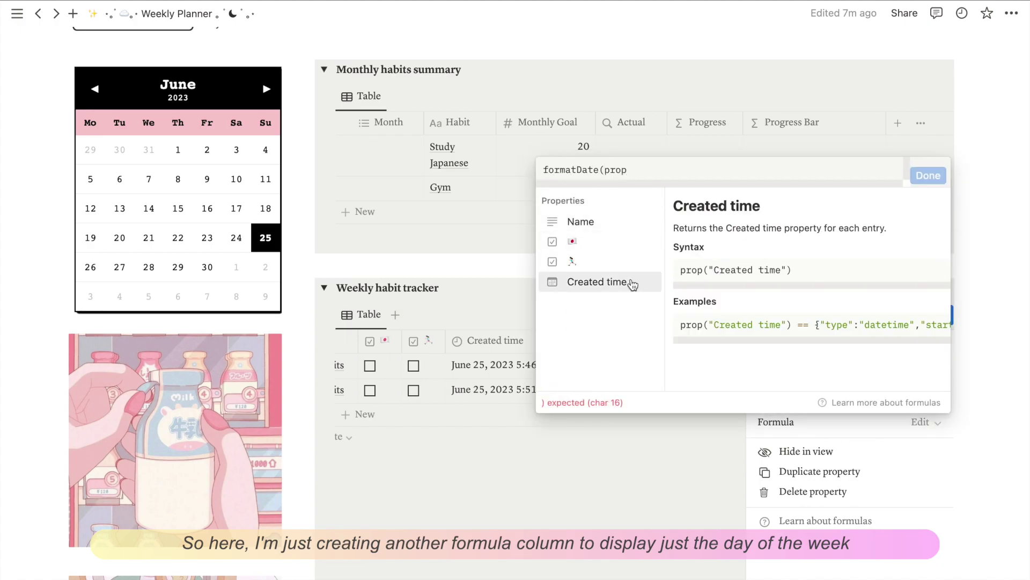
left_click(624, 283)
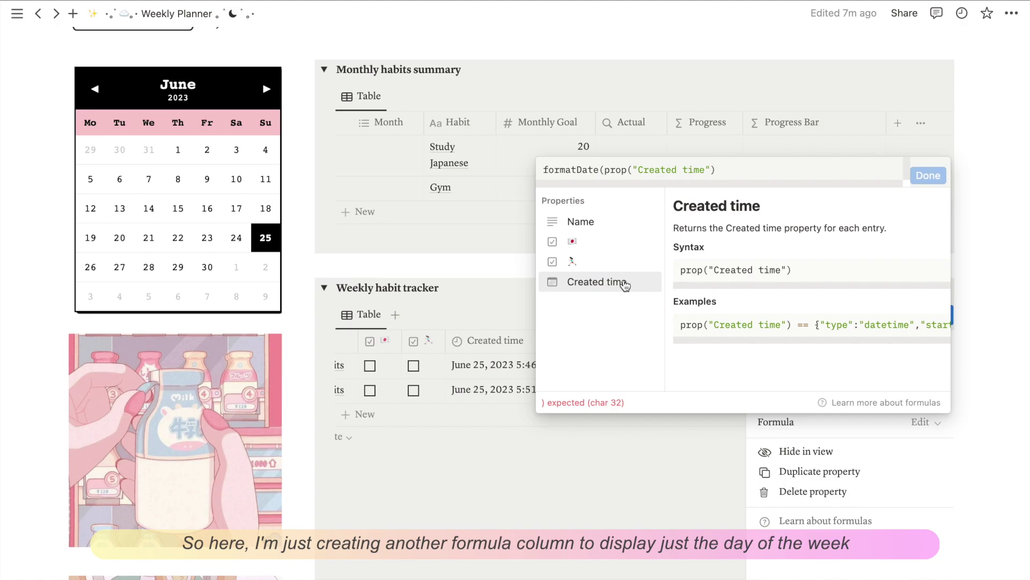
type(", \"d")
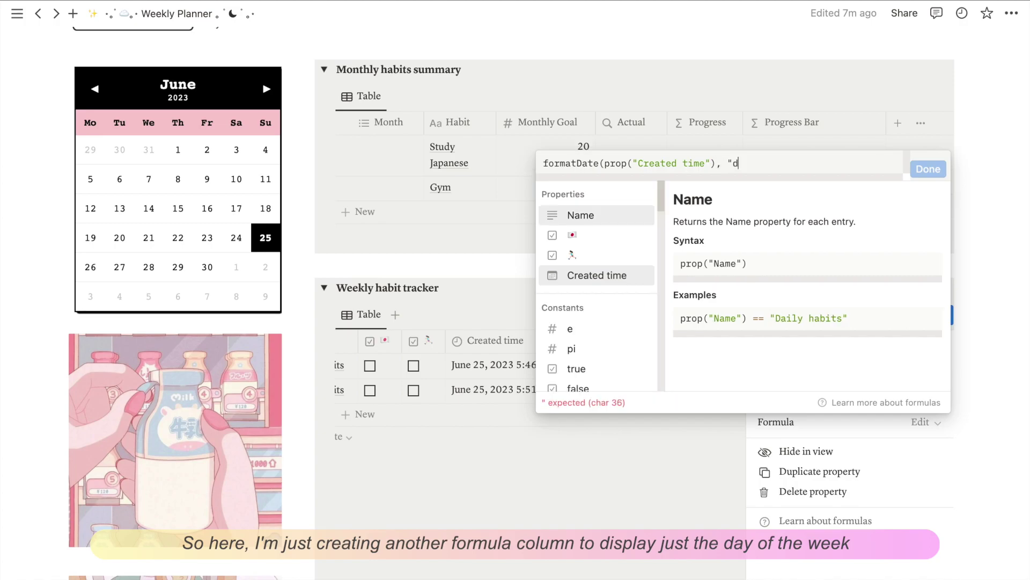
type("ddd\")")
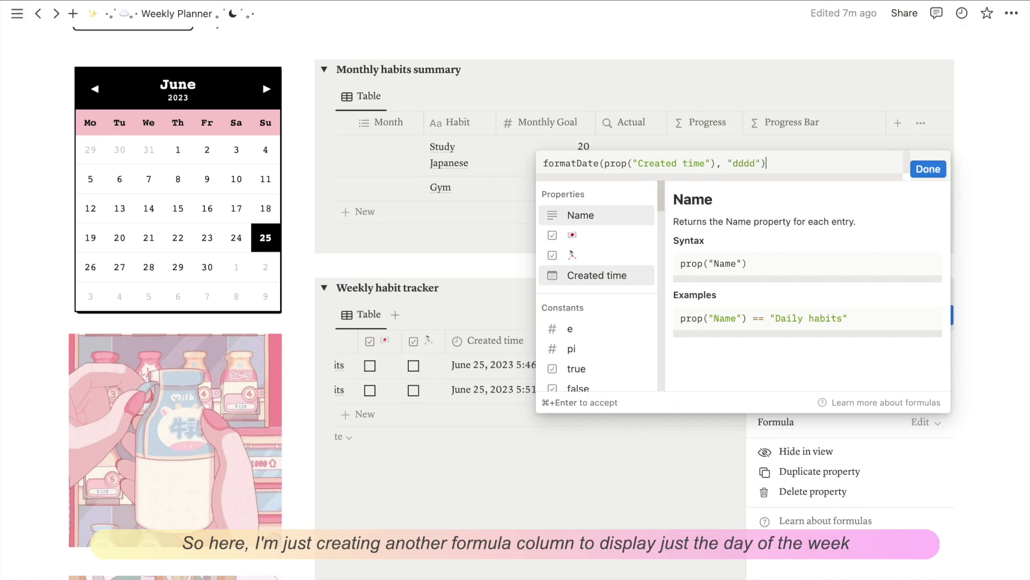
left_click(921, 170)
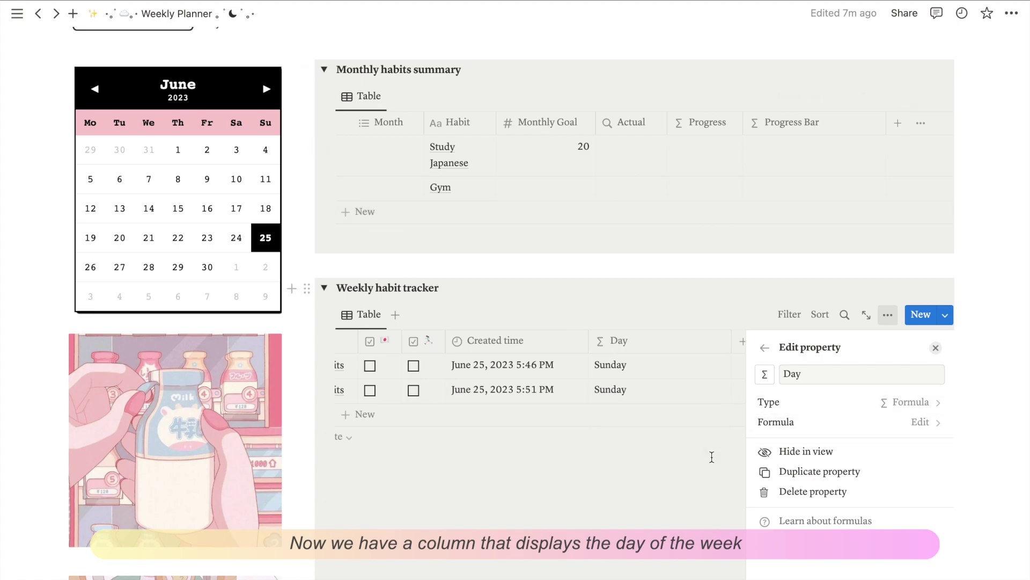
left_click(711, 457)
Hide Created time, move Day right after Name, and narrow it
left_click(610, 346)
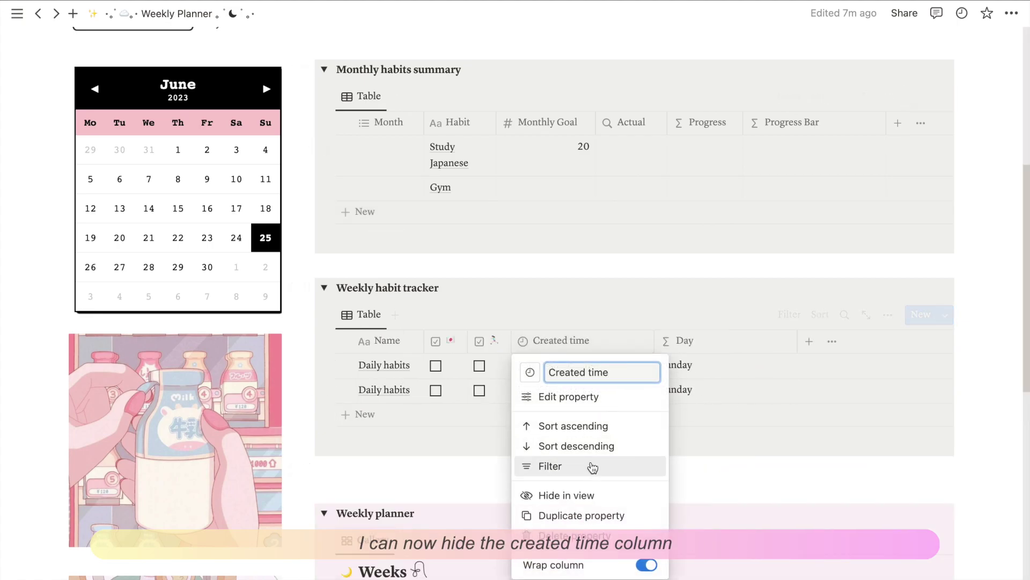
left_click(584, 494)
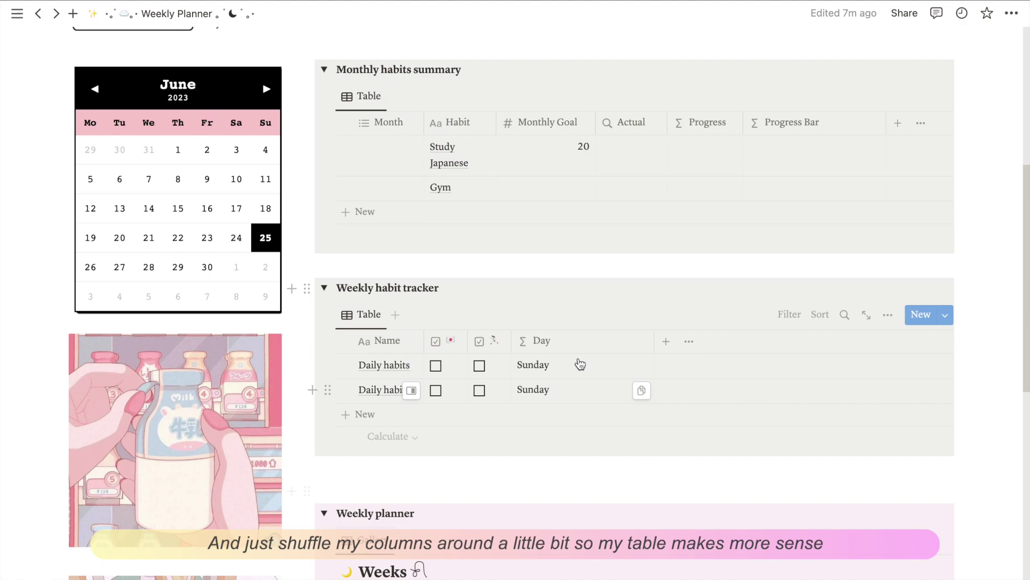
left_click_drag(565, 345, 474, 347)
left_click_drag(566, 341, 495, 341)
Add a two-way relation column to Monthly habits summary named Habits
left_click(595, 342)
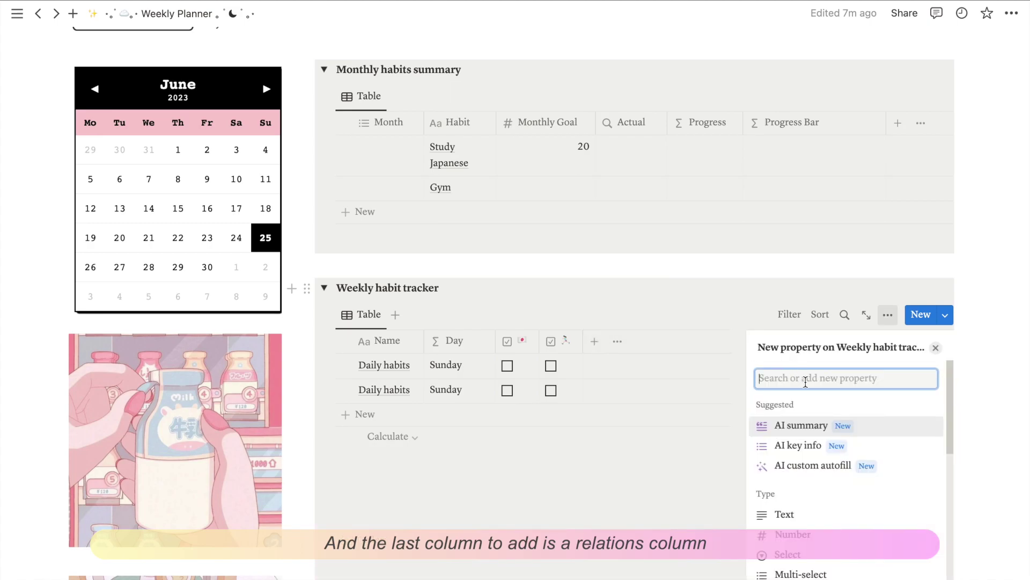
type("rel")
left_click(793, 423)
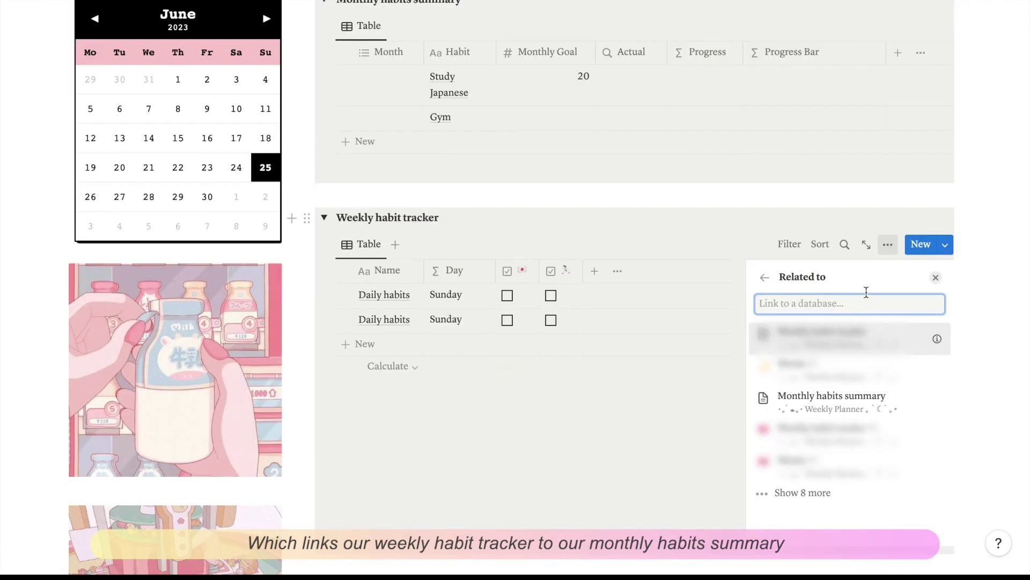
left_click(854, 413)
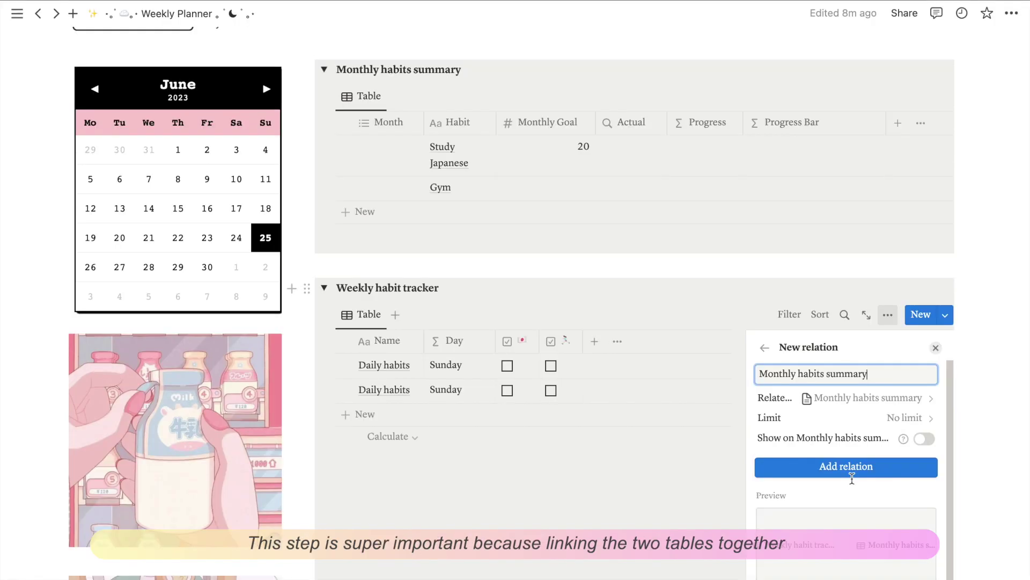
left_click(924, 439)
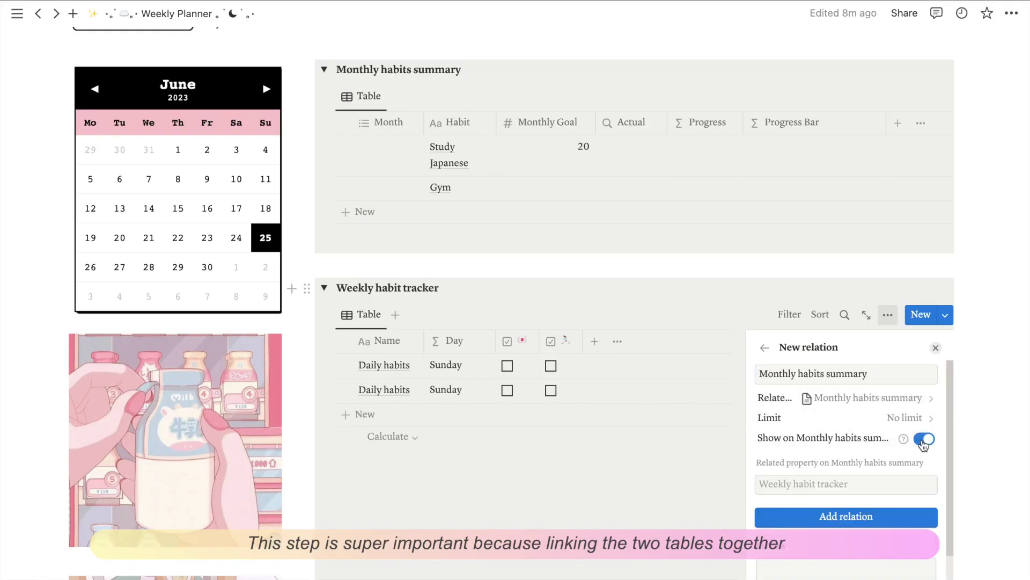
left_click(864, 518)
left_click(616, 502)
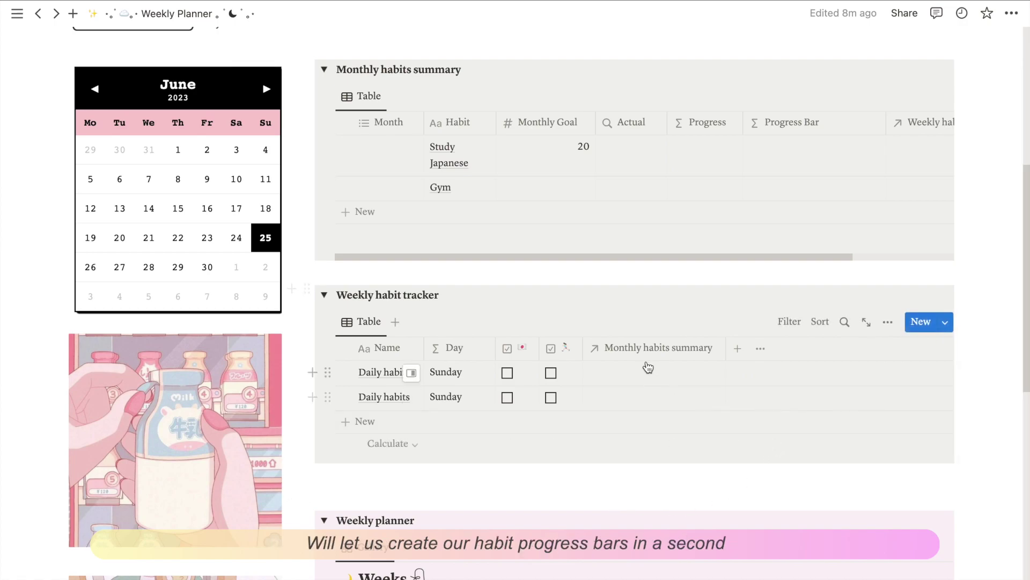
left_click(668, 351)
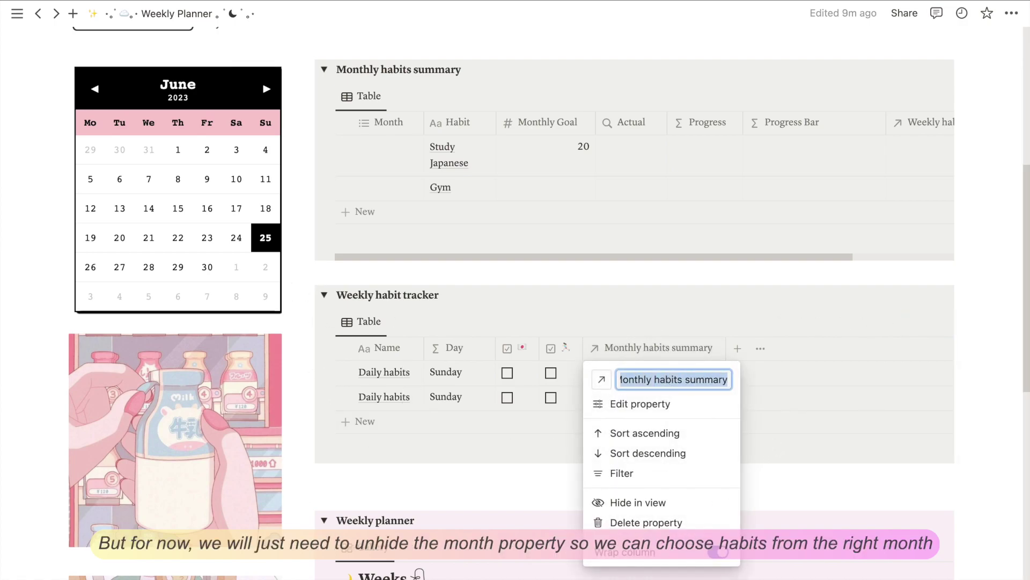
type("Habits")
key("Return")
Show each habit's Month property in the Habits link picker
left_click(631, 375)
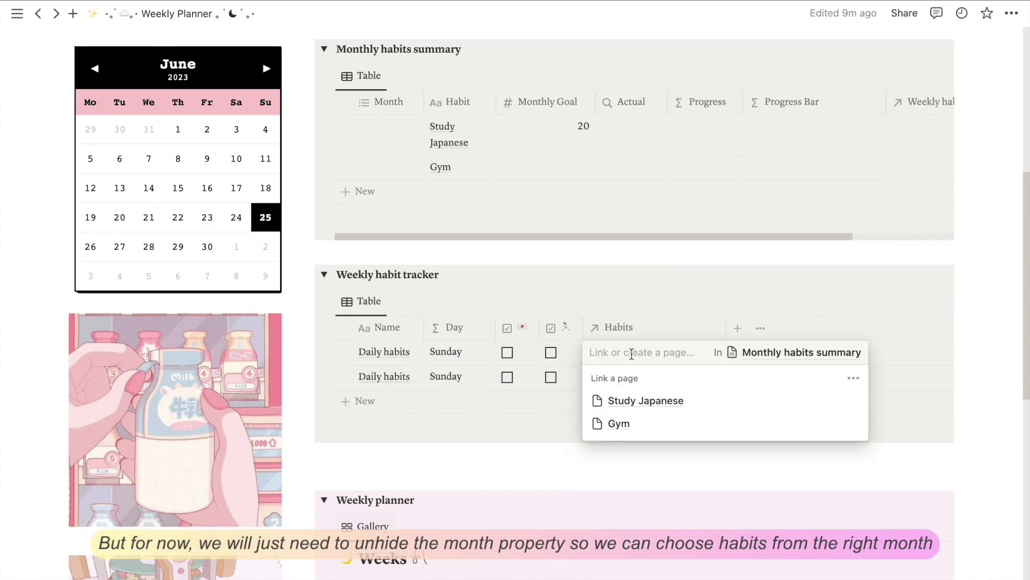
left_click(854, 379)
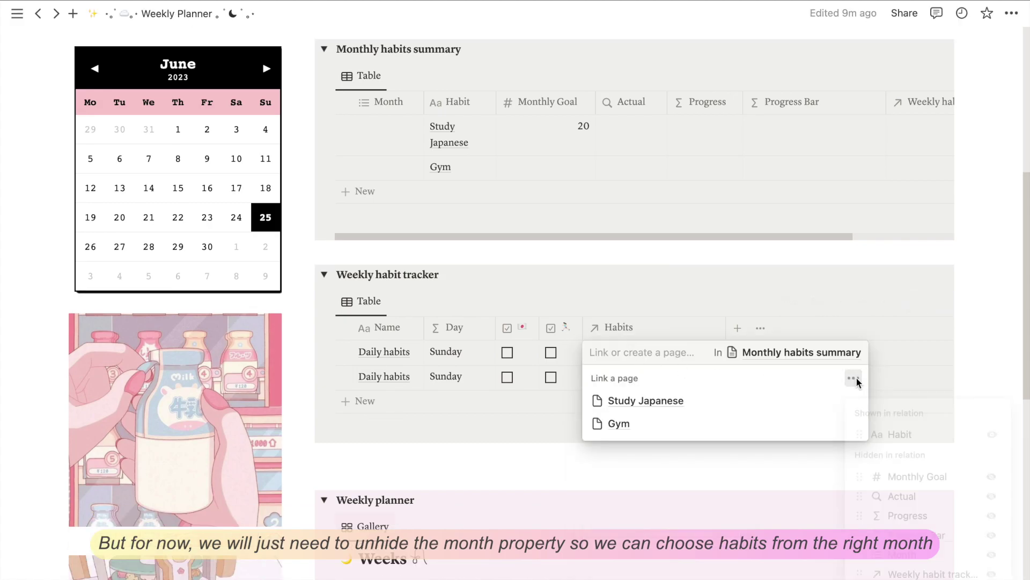
left_click(996, 559)
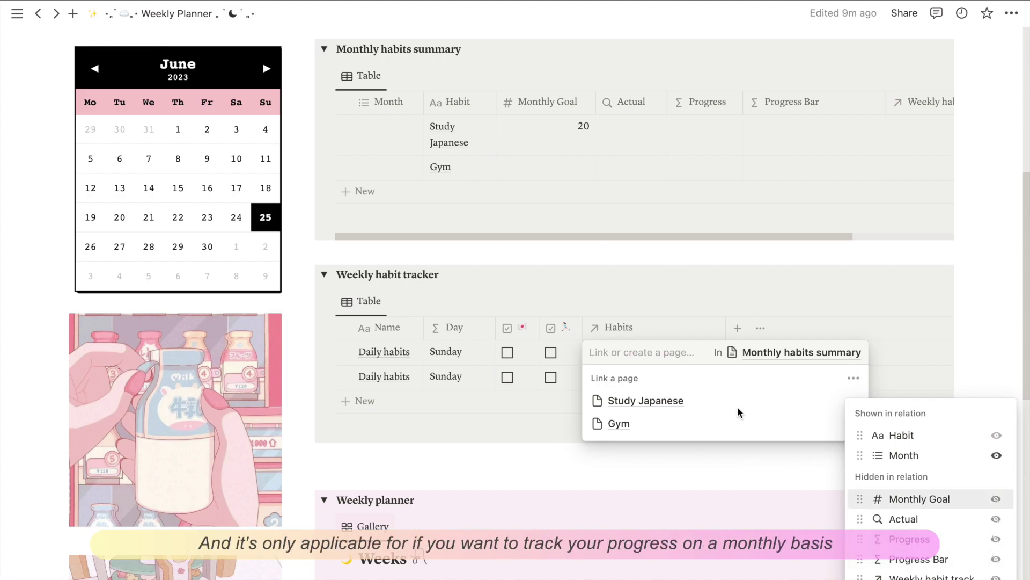
key("Escape")
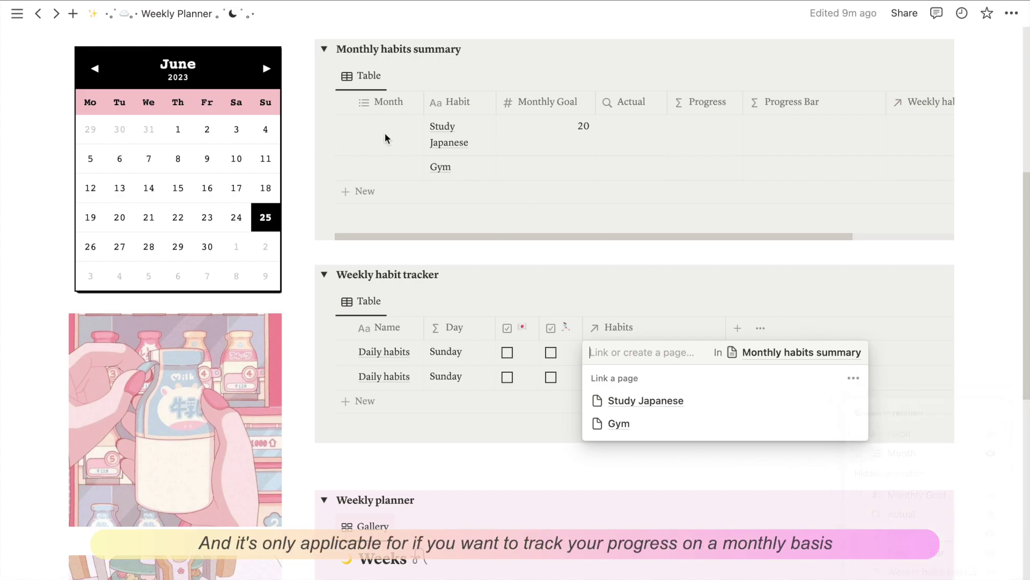
key("Escape")
Create a June month option and apply it to Study Japanese
left_click(383, 143)
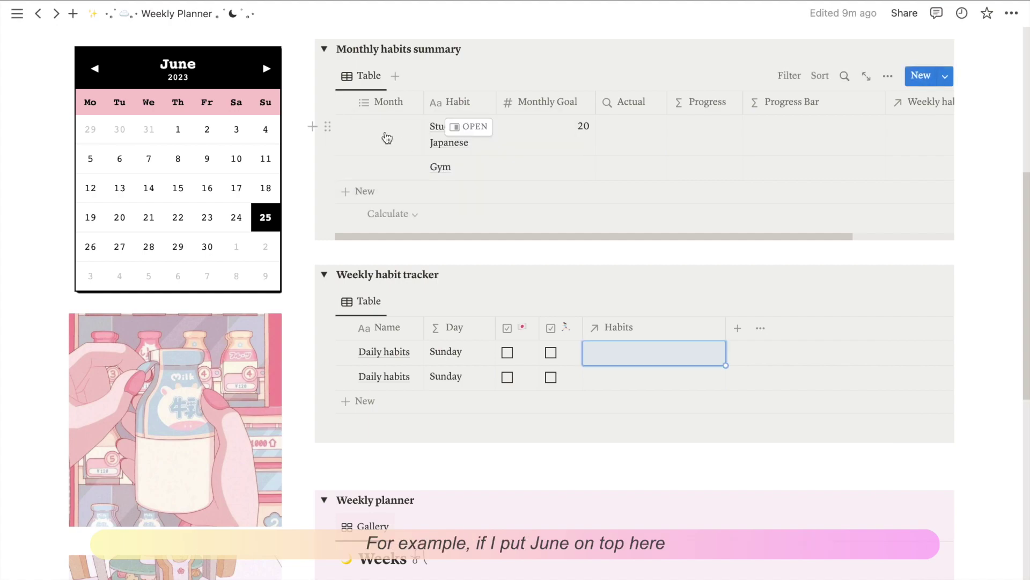
left_click(382, 138)
type("J")
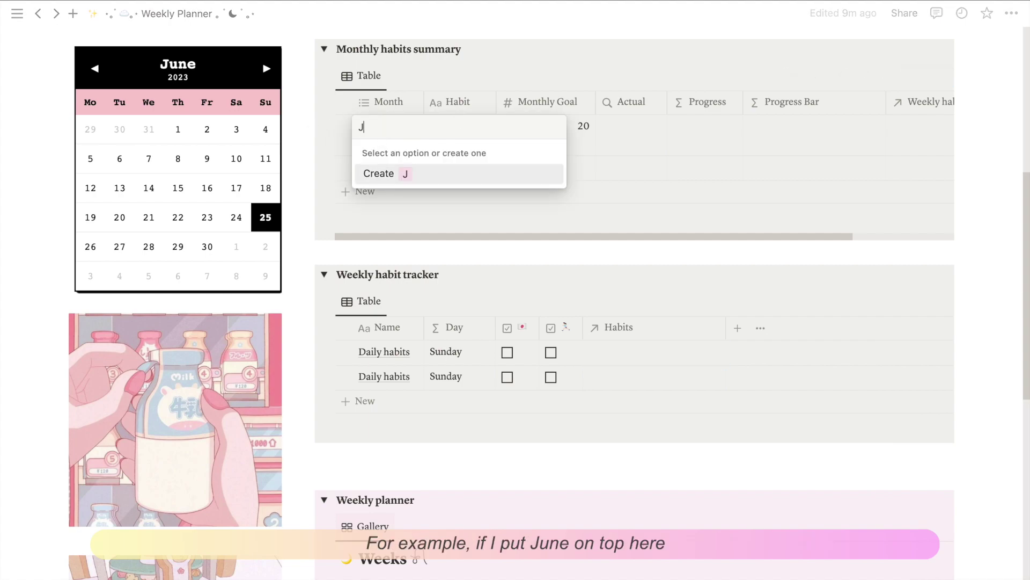
type("une")
key("Return")
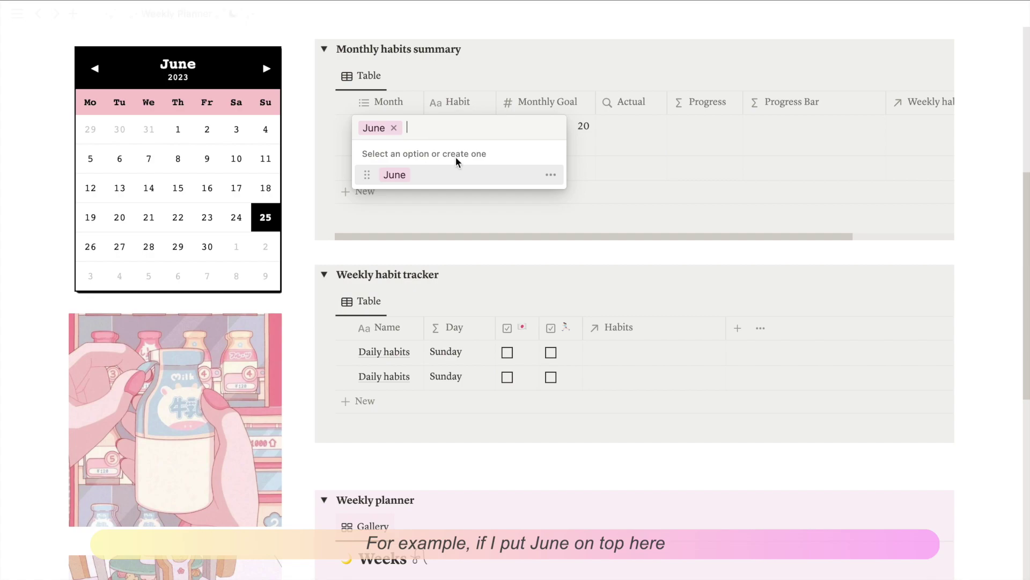
left_click(643, 360)
left_click(644, 356)
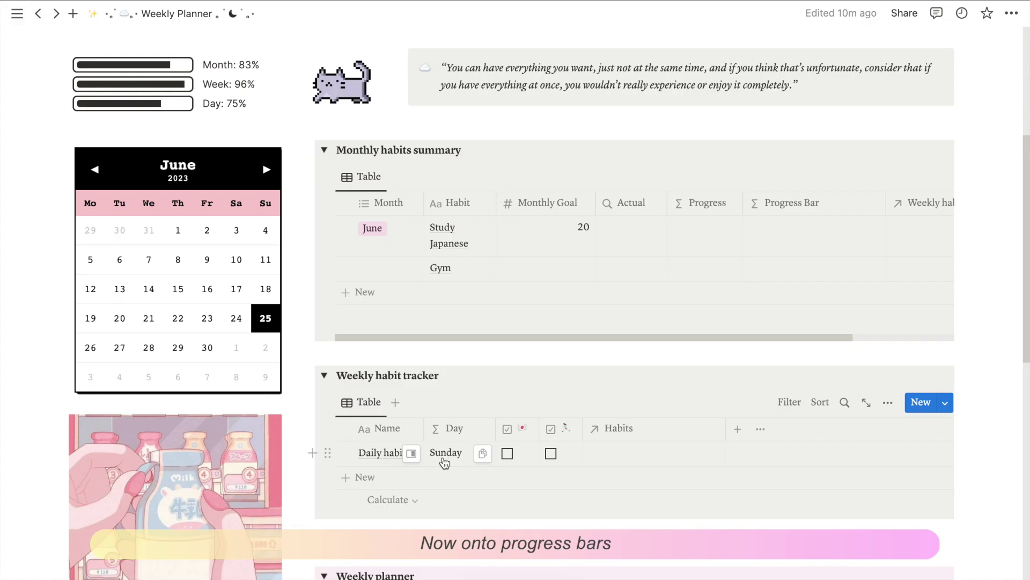
Tick Sunday's Japanese habit and link the row to Study Japanese
left_click(508, 454)
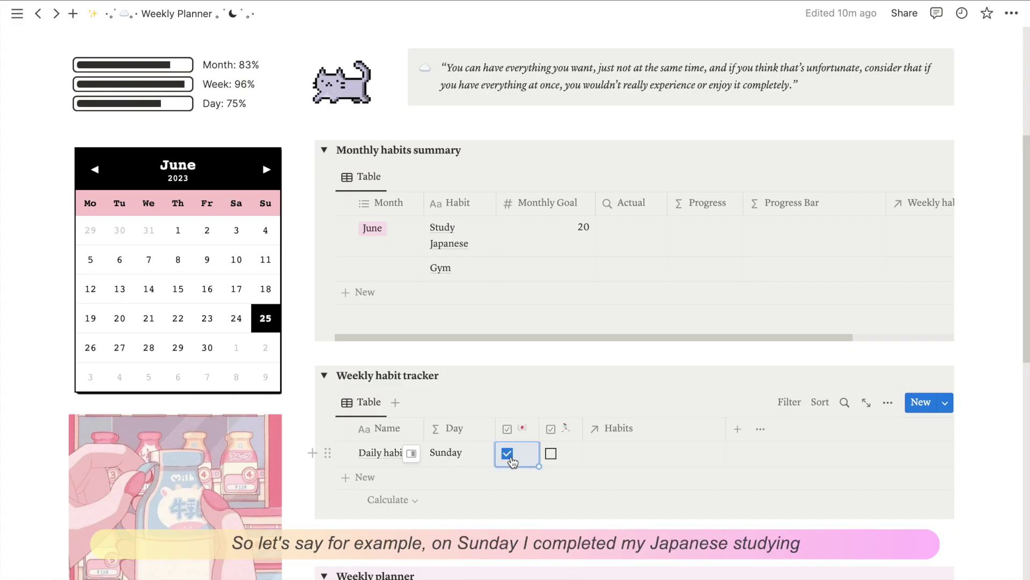
left_click(613, 457)
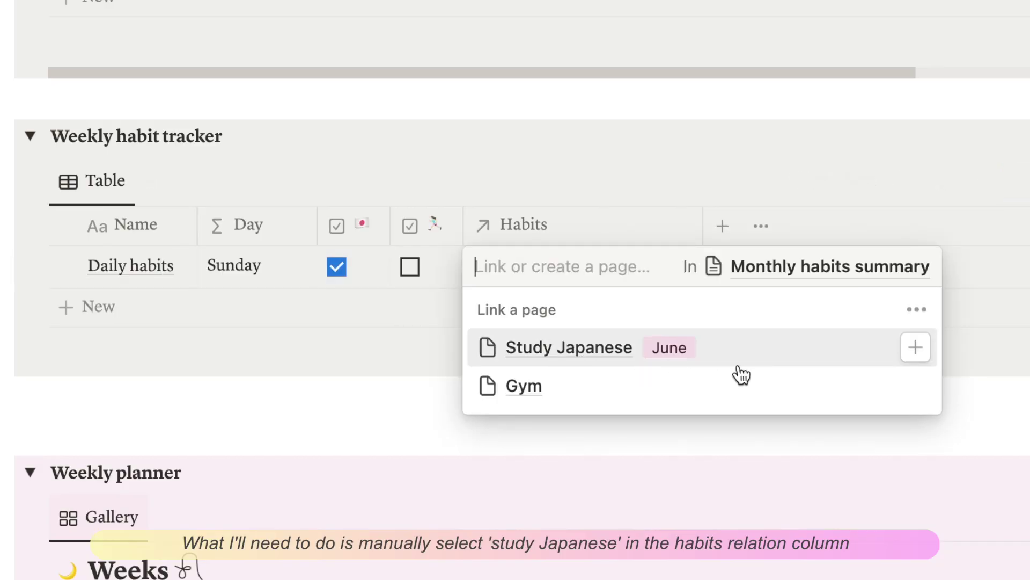
left_click(587, 357)
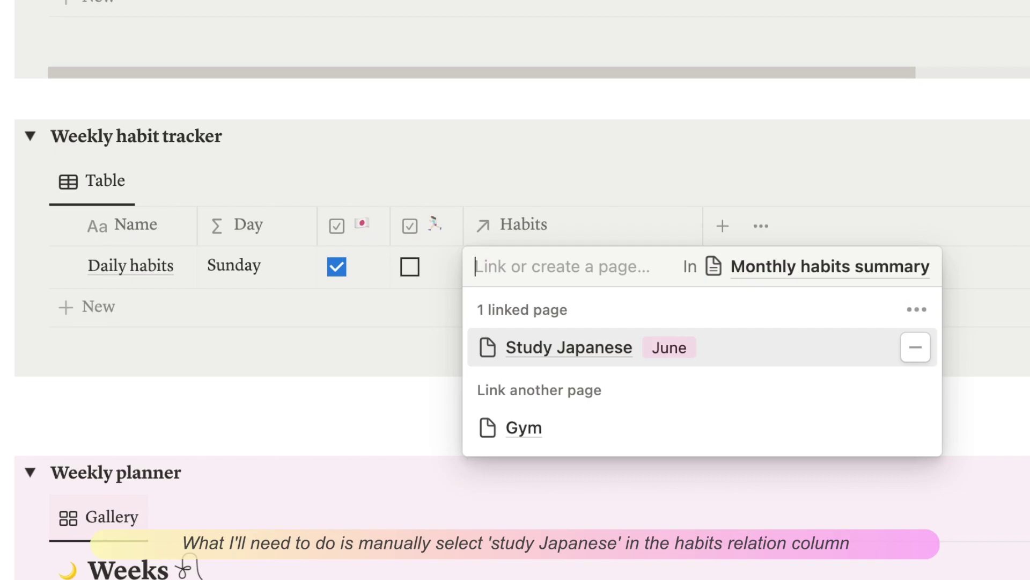
key("Escape")
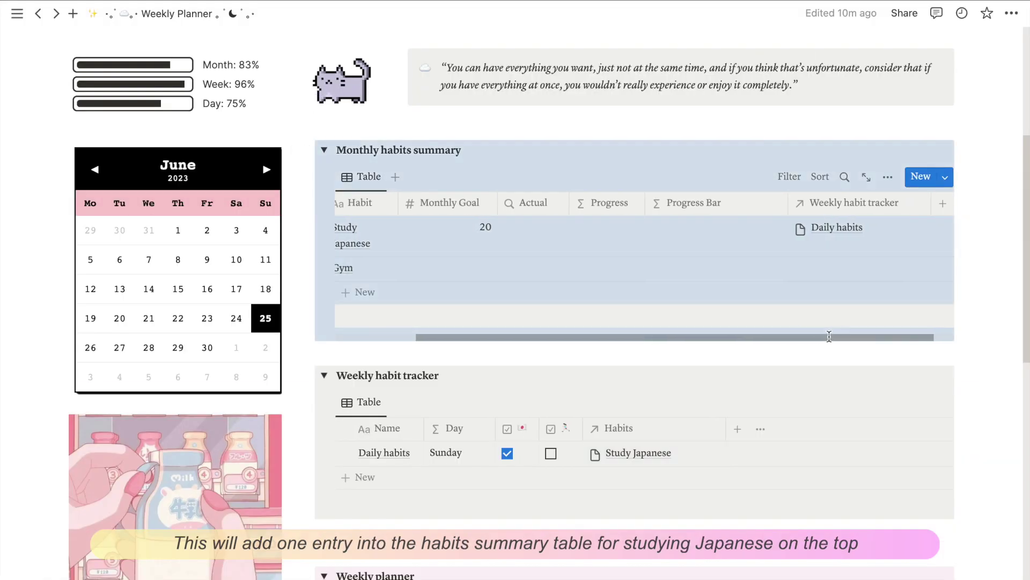
Hide the Weekly habit tracker column in the monthly summary view
scroll(829, 336, "left", 1)
left_click(962, 321)
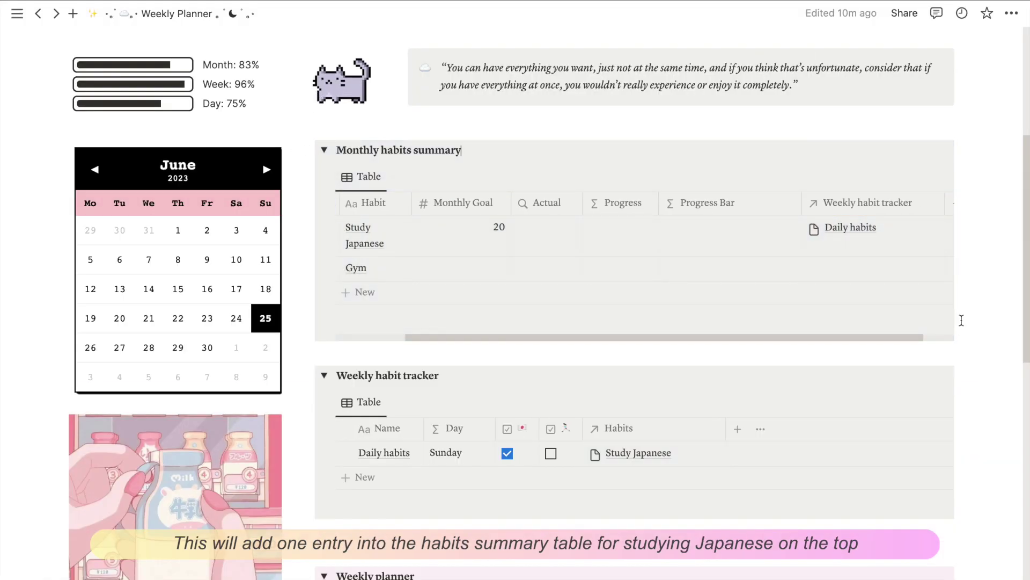
scroll(883, 211, "right", 1)
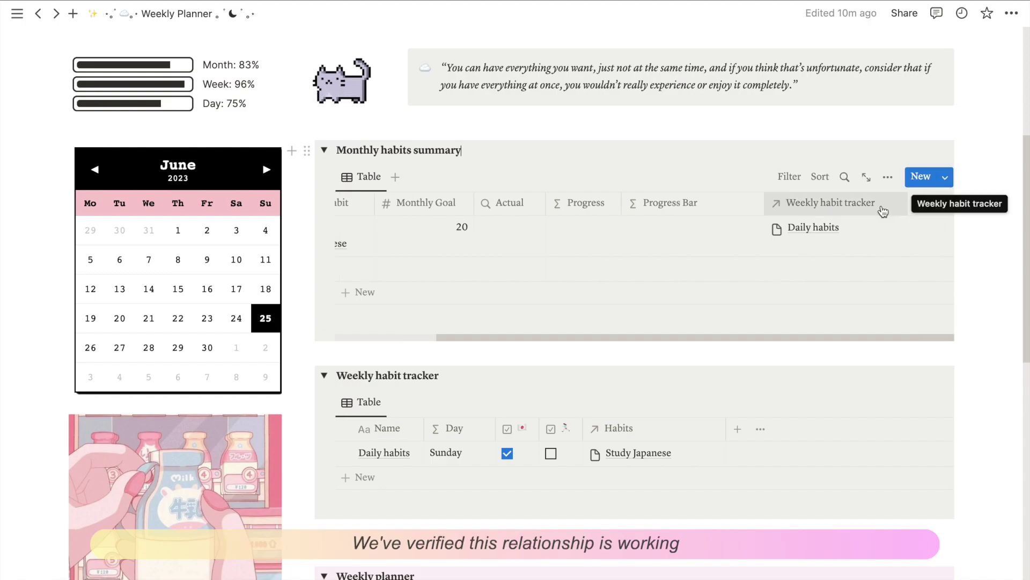
left_click(882, 211)
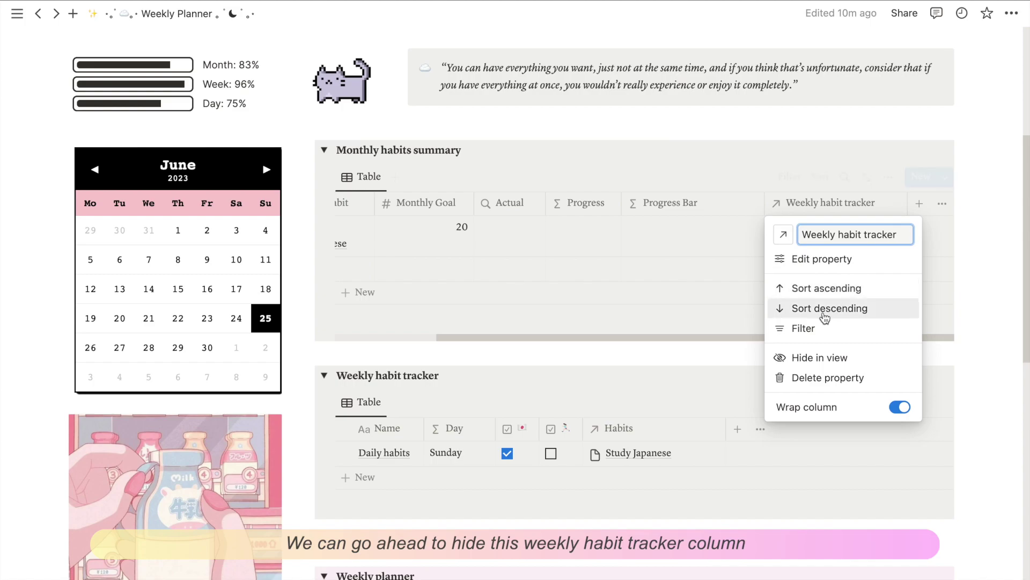
left_click(821, 356)
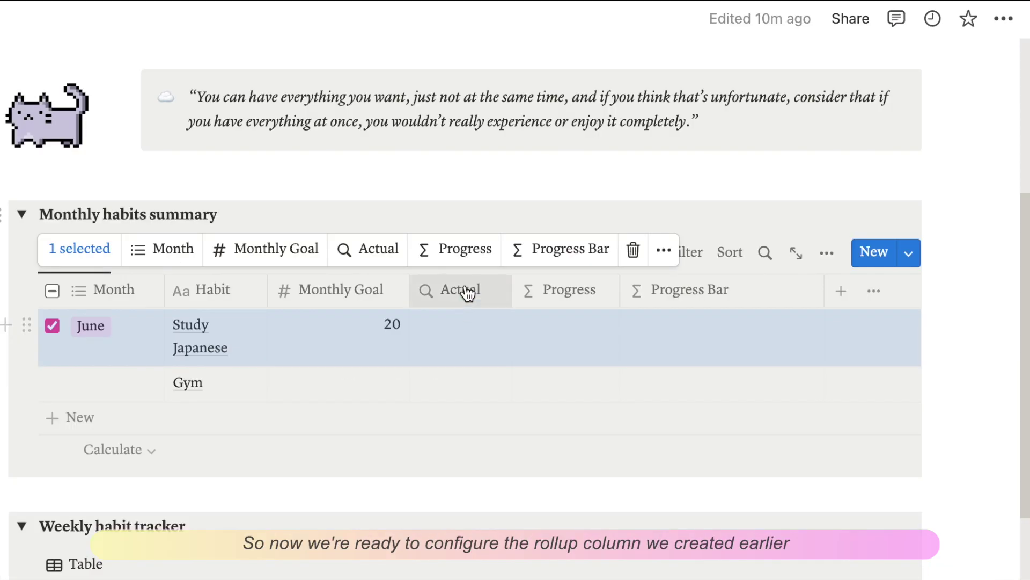
Set the Actual rollup to Count all of Habits via the Weekly habit tracker relation
left_click(629, 203)
left_click(515, 369)
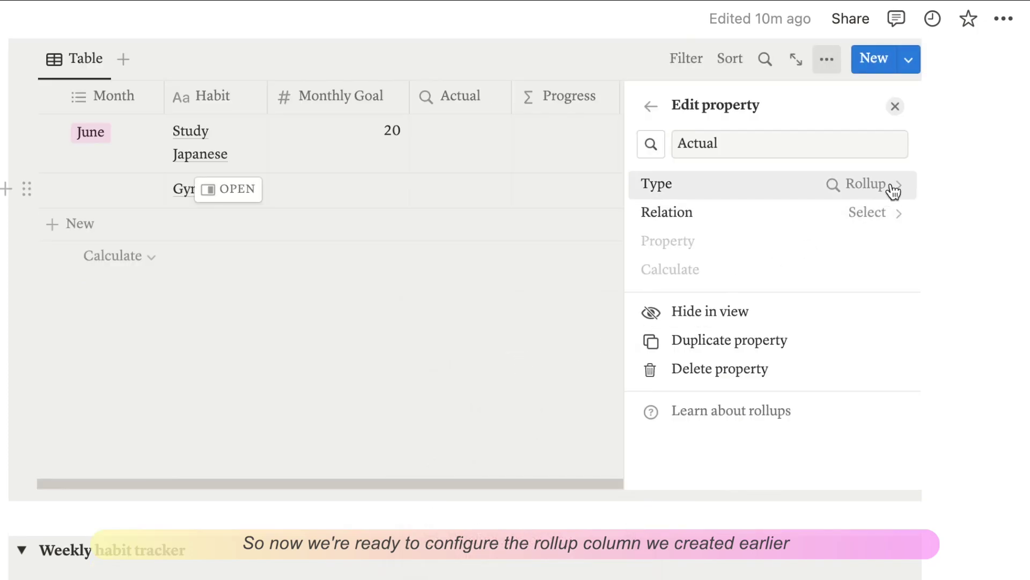
left_click(887, 213)
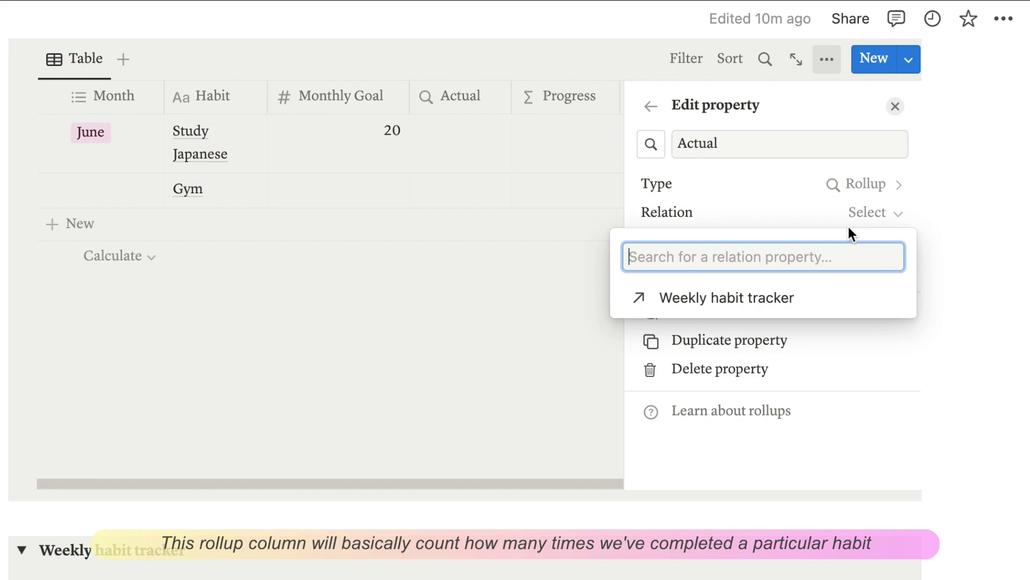
left_click(718, 298)
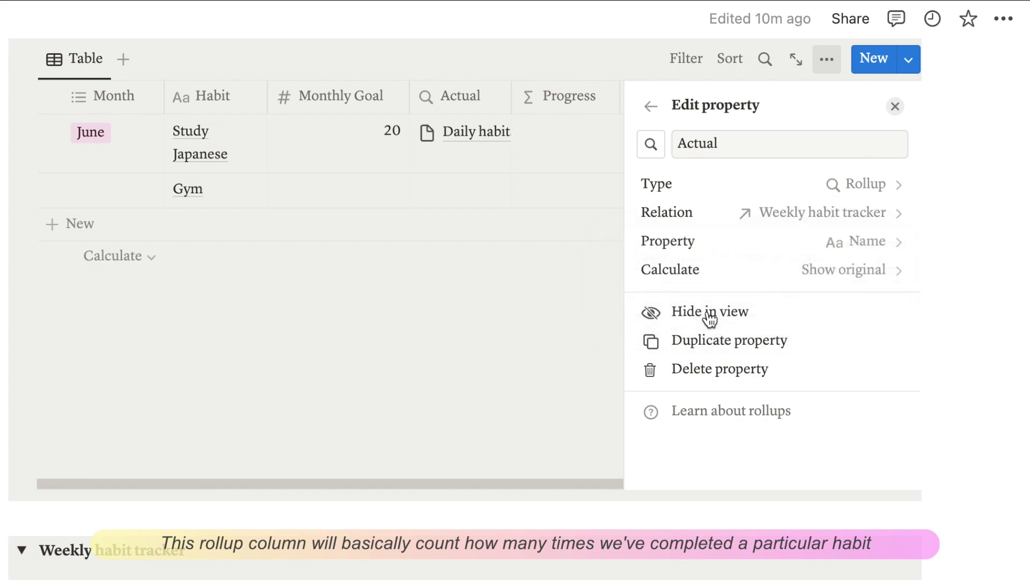
left_click(850, 251)
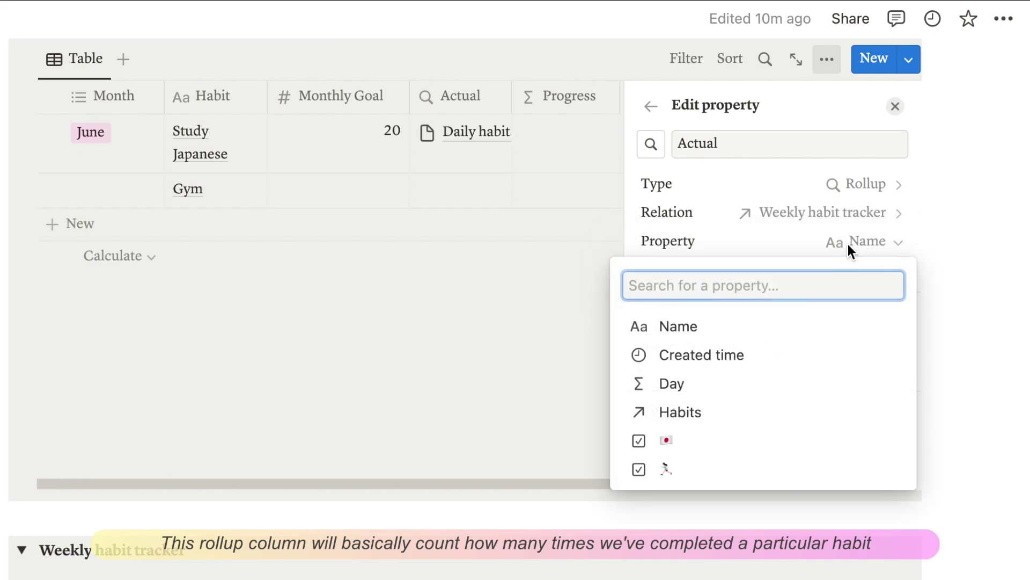
left_click(718, 414)
left_click(851, 274)
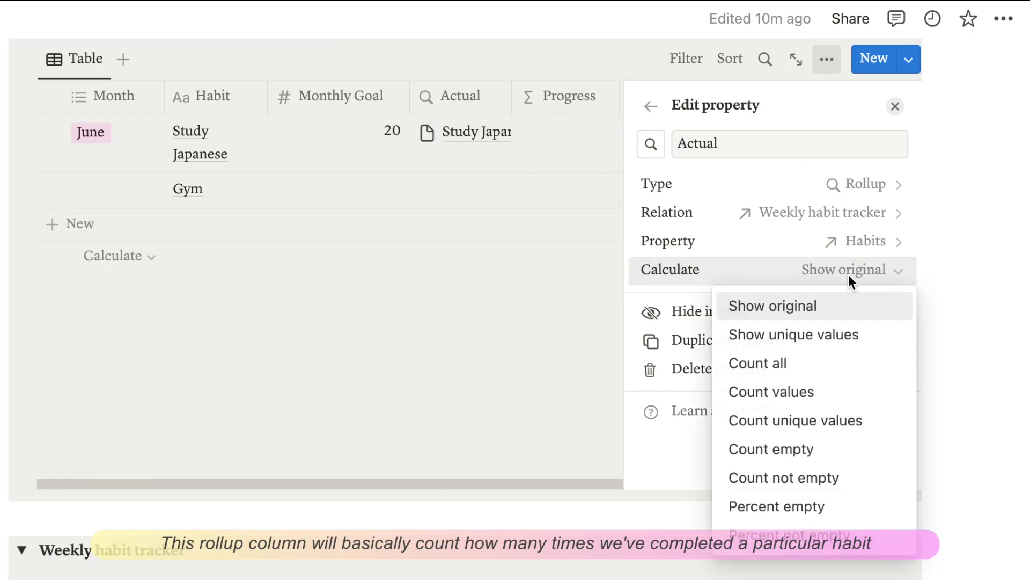
left_click(813, 362)
left_click(1004, 240)
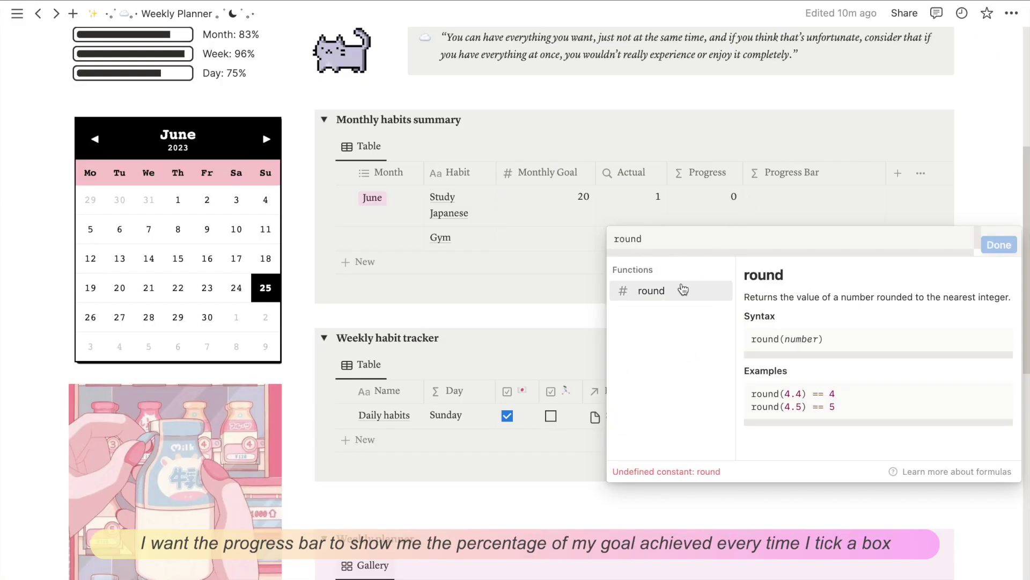
Set Progress to round(prop("Actual")/prop("Monthly Goal") * 100) / 100
type("(pr")
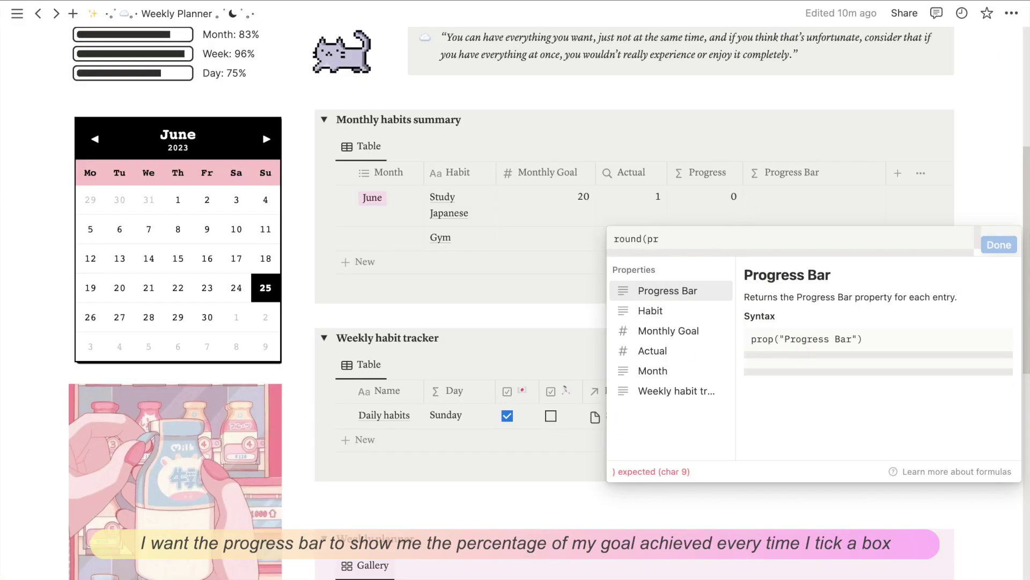
left_click(664, 350)
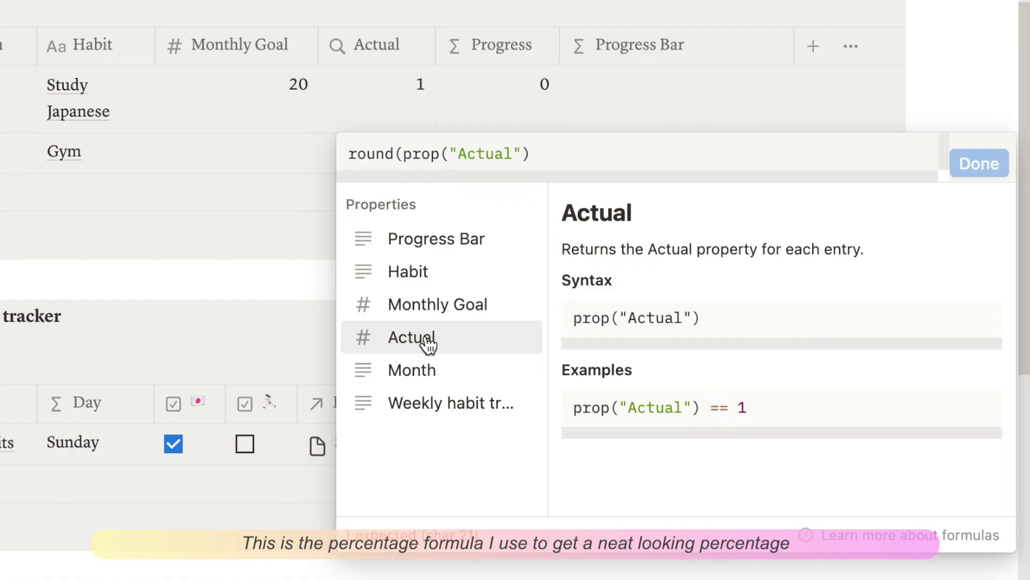
type("/")
left_click(439, 273)
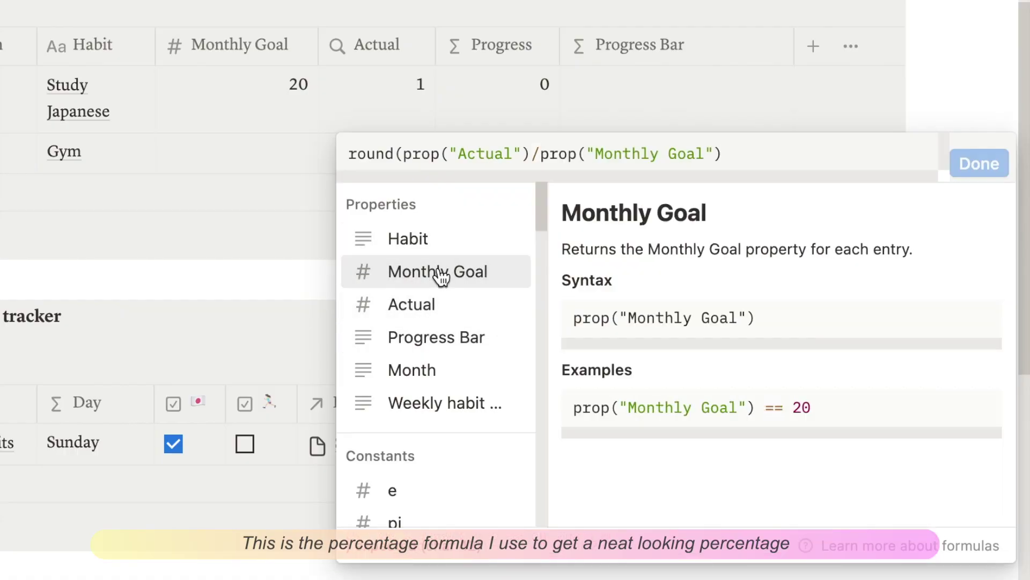
scroll(441, 275, "down", 1)
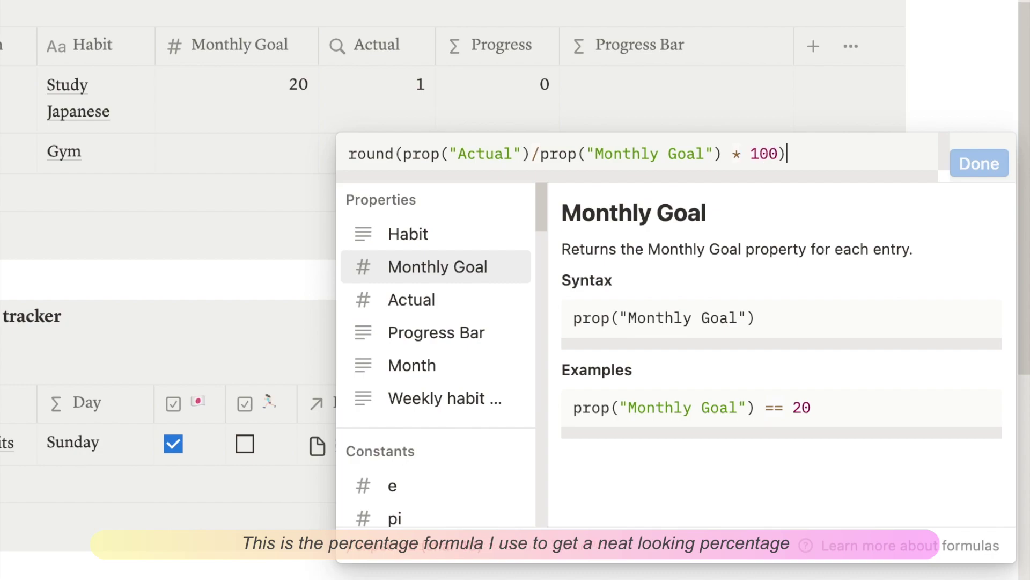
type("/ 100")
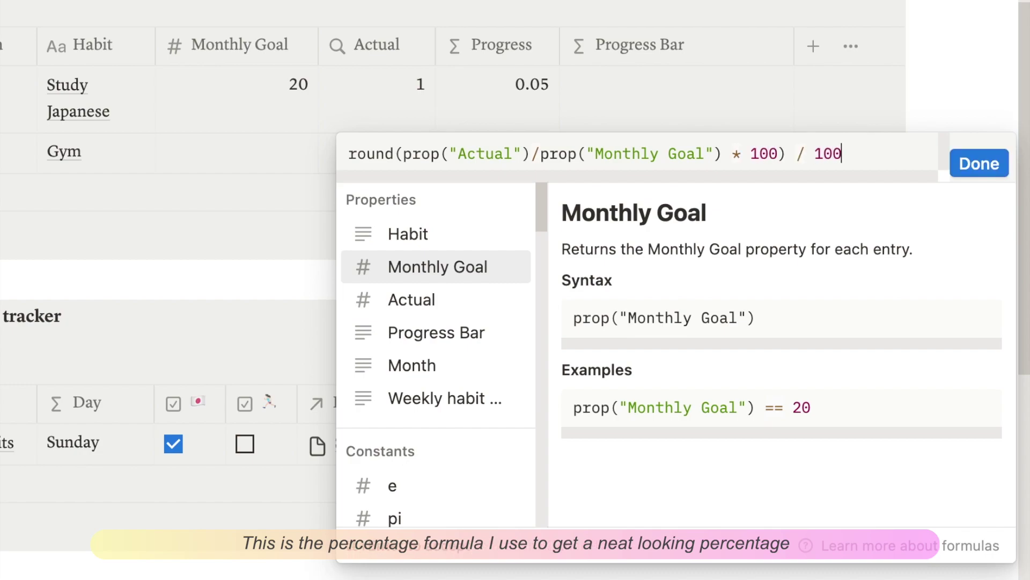
left_click(979, 163)
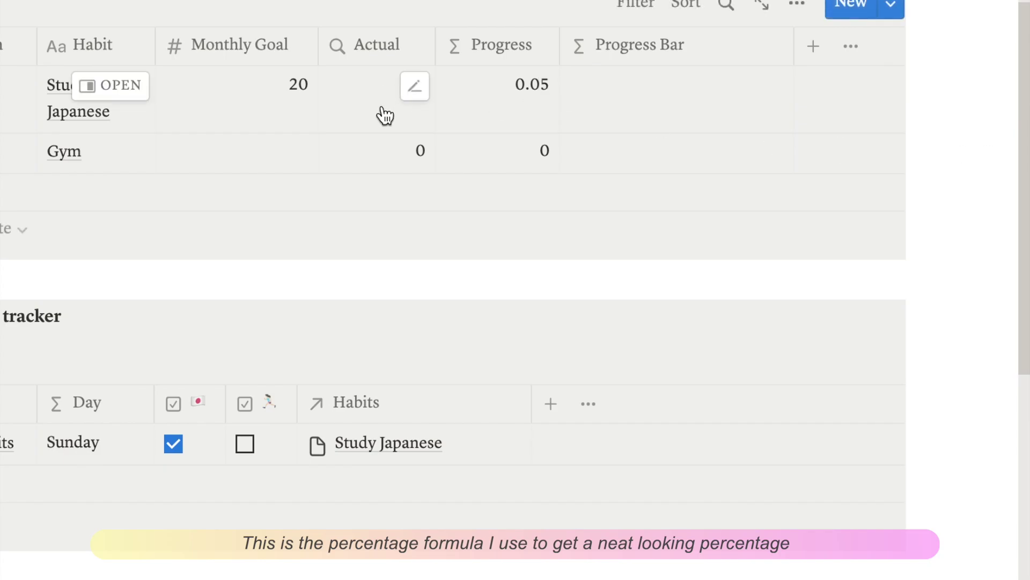
Format Progress as a percentage shown as a pink bar
left_click(502, 44)
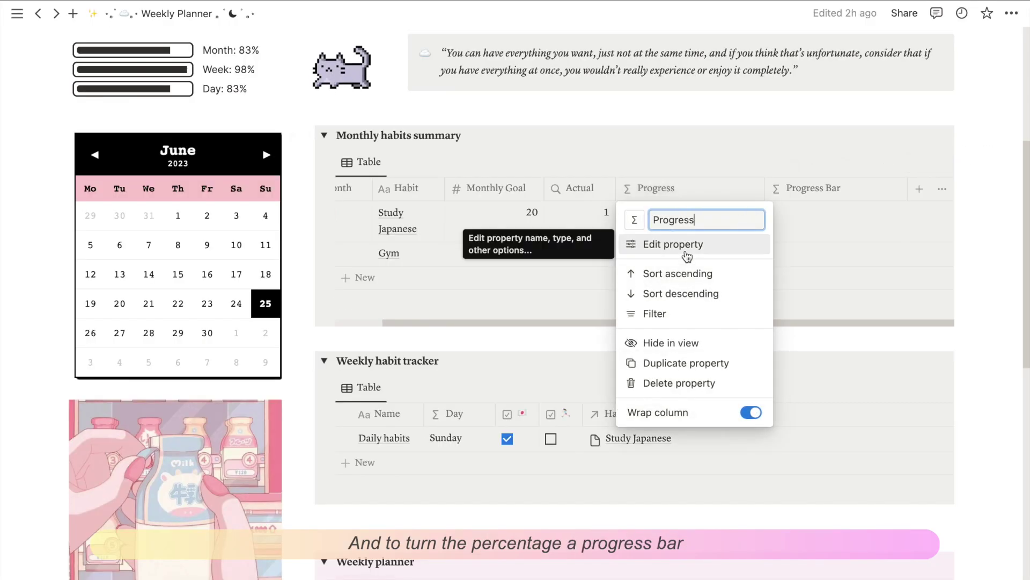
left_click(681, 244)
left_click(842, 170)
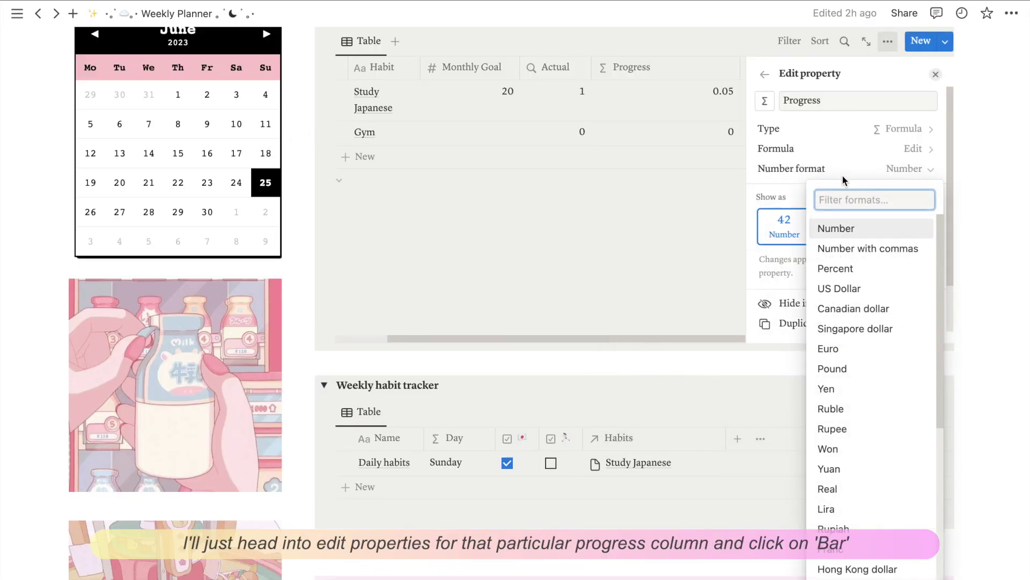
left_click(846, 274)
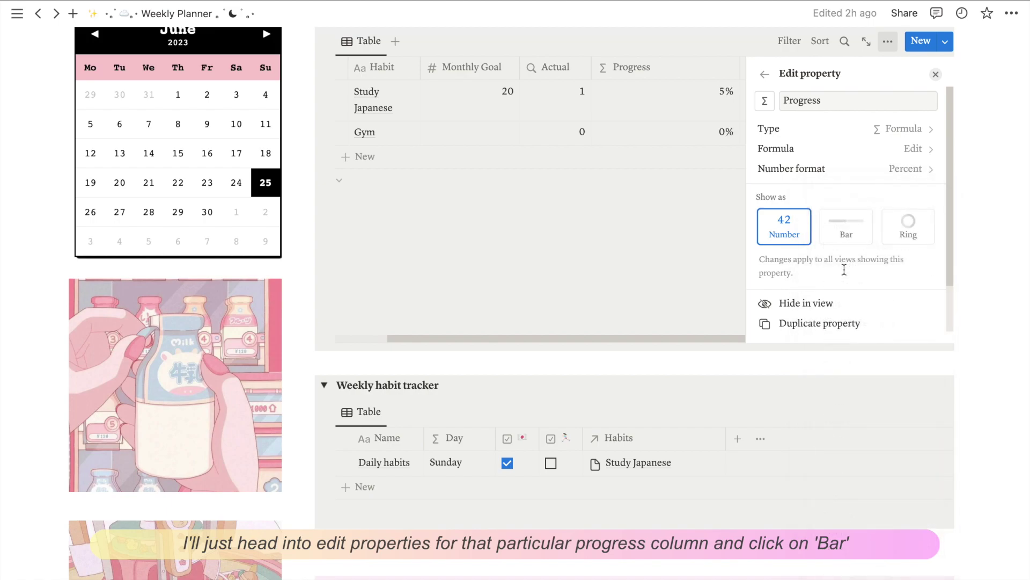
left_click(846, 240)
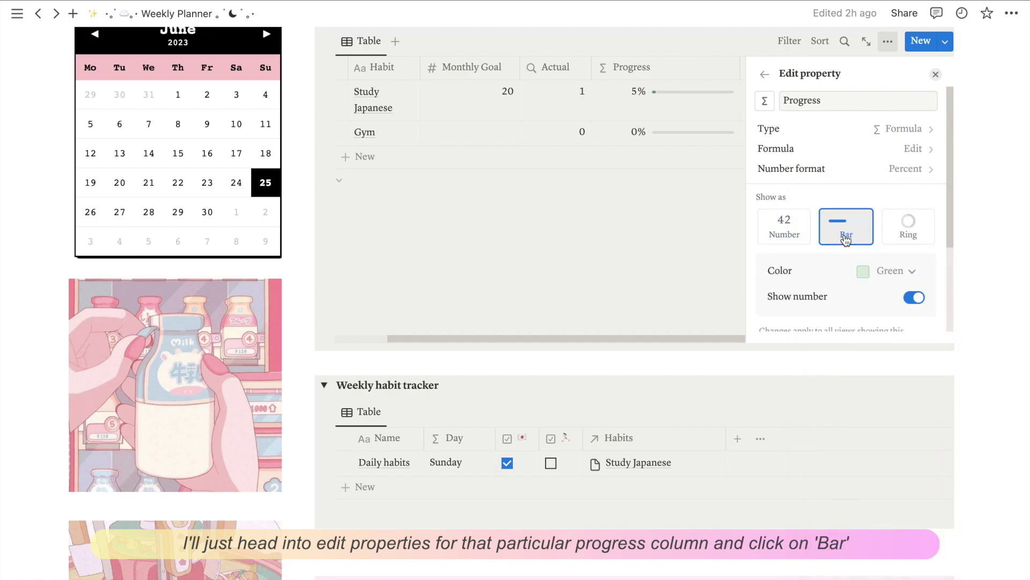
left_click(892, 271)
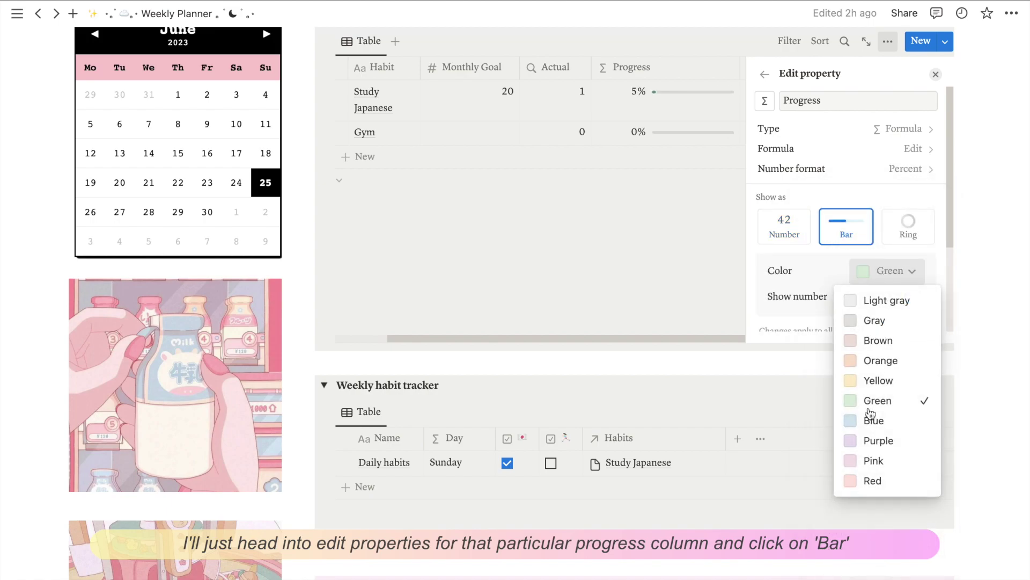
left_click(886, 454)
scroll(851, 303, "down", 3)
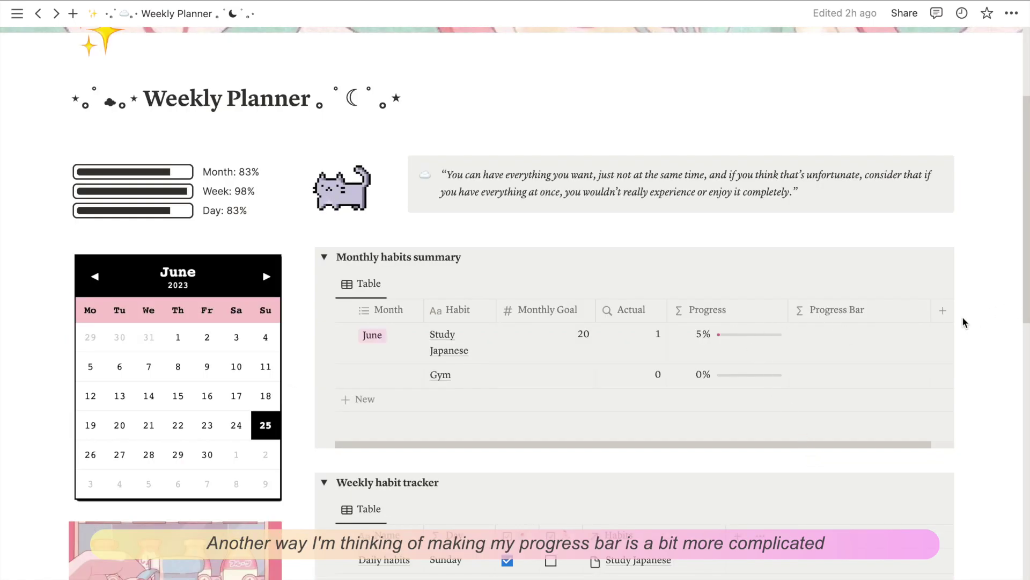
Write the hearts formula: filled hearts sliced by floor(Progress*10), then the remaining empty hearts
left_click(836, 319)
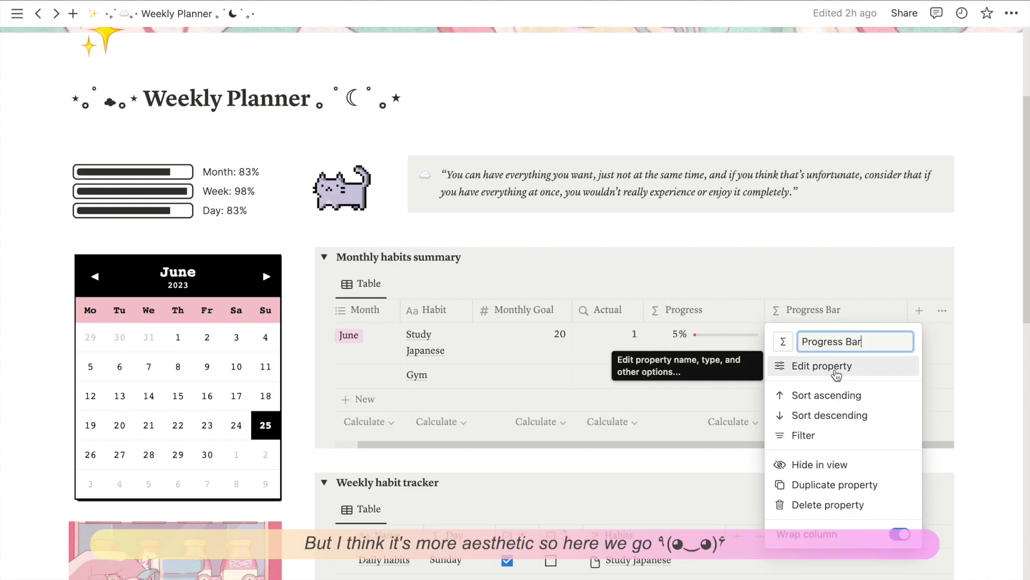
key("Escape")
left_click(838, 338)
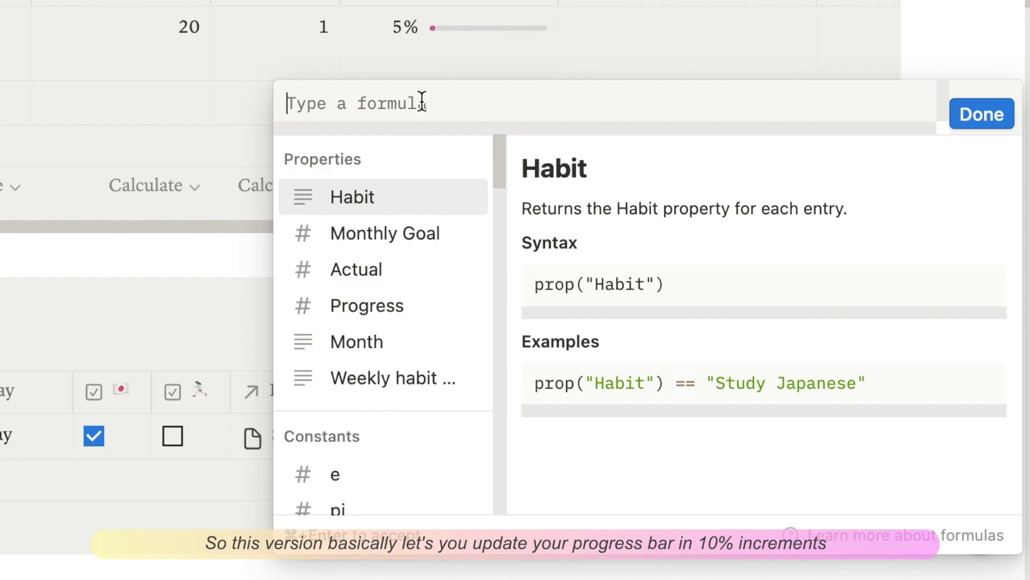
type("slice(")
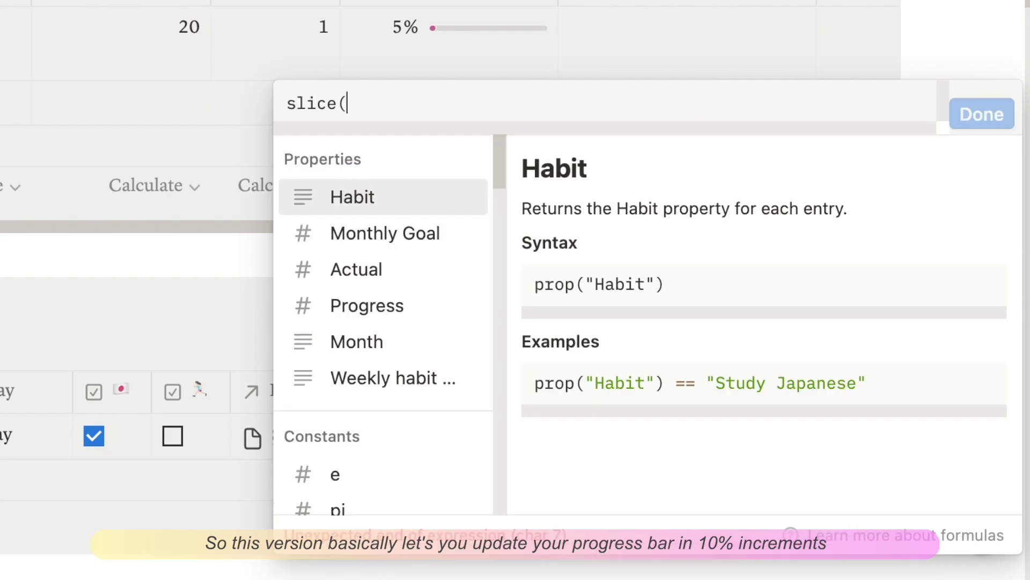
type("\"")
type("💚💚💚💚💚💚💚💚💚💚")
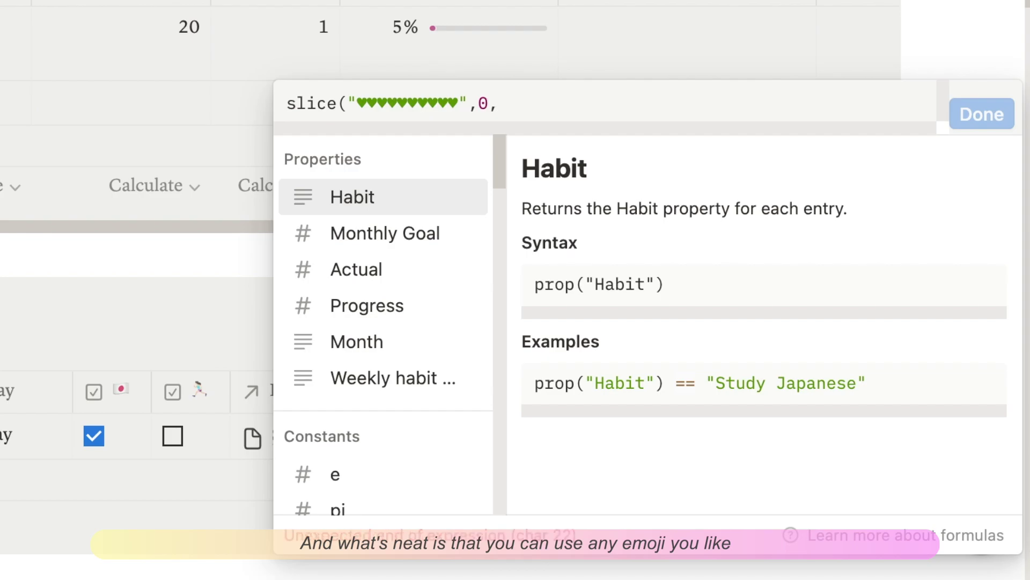
type("fl")
key("BackSpace")
key("BackSpace")
key("BackSpace")
type(",f")
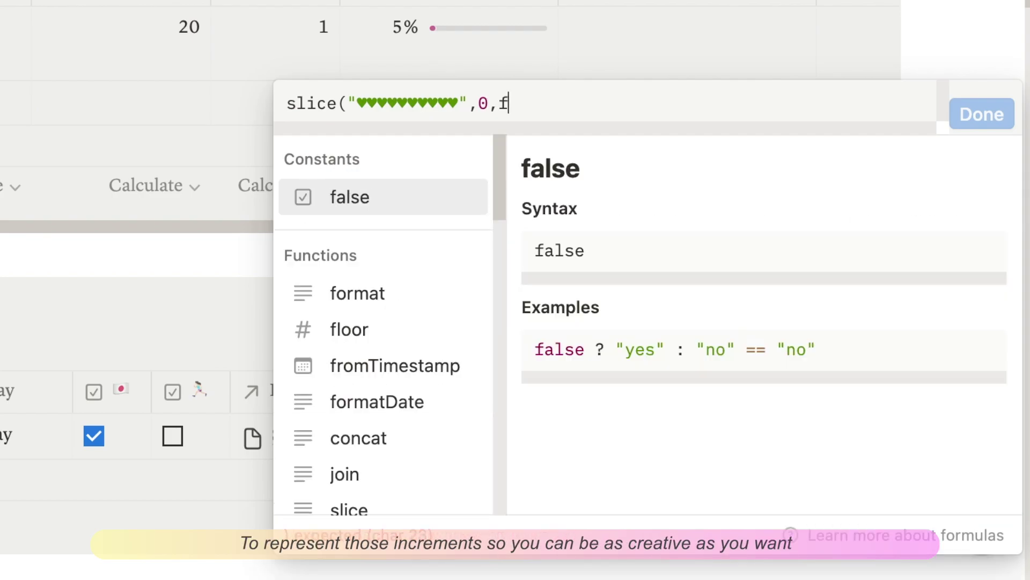
type("loor(")
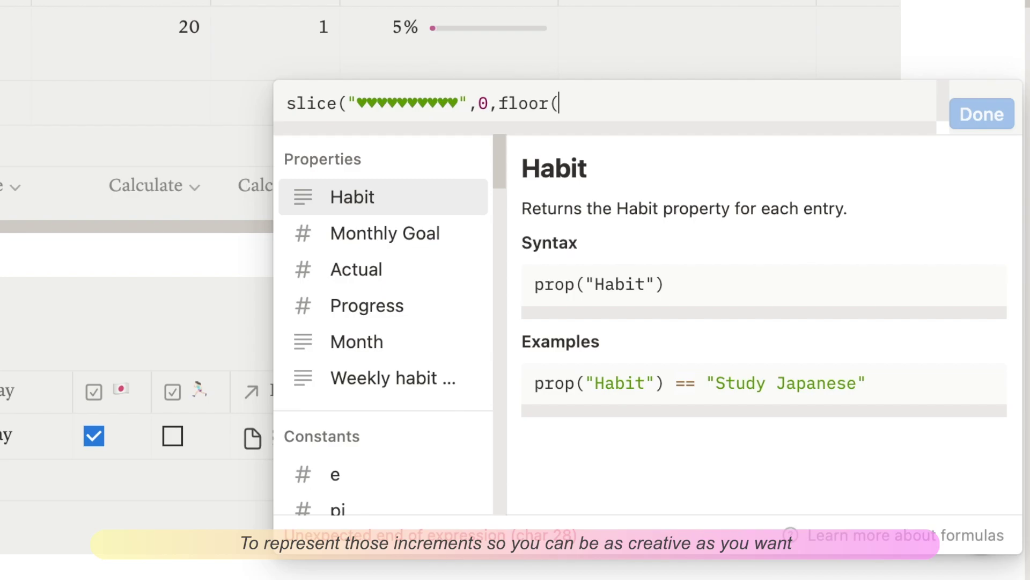
left_click(401, 317)
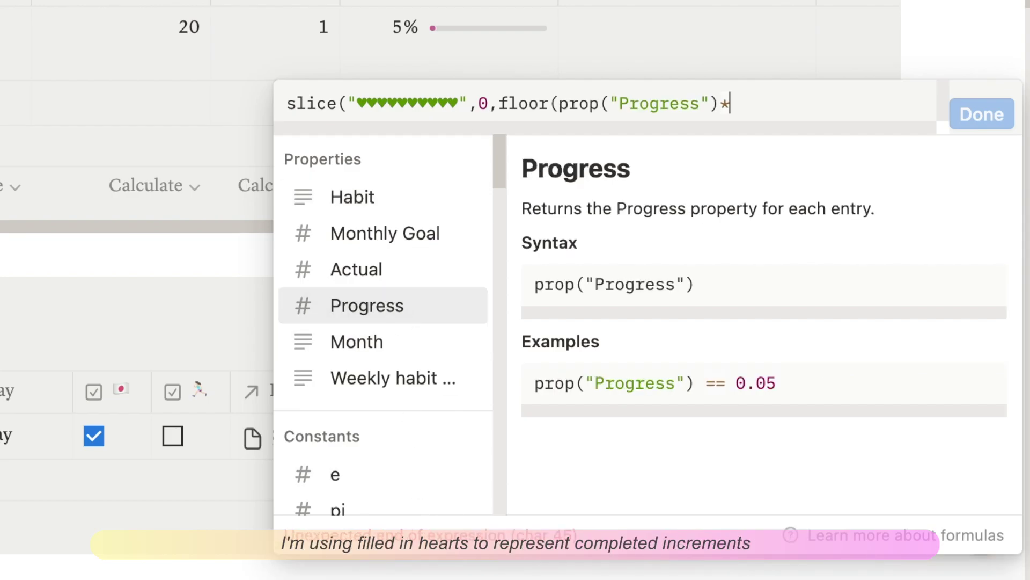
type("* 10)) +")
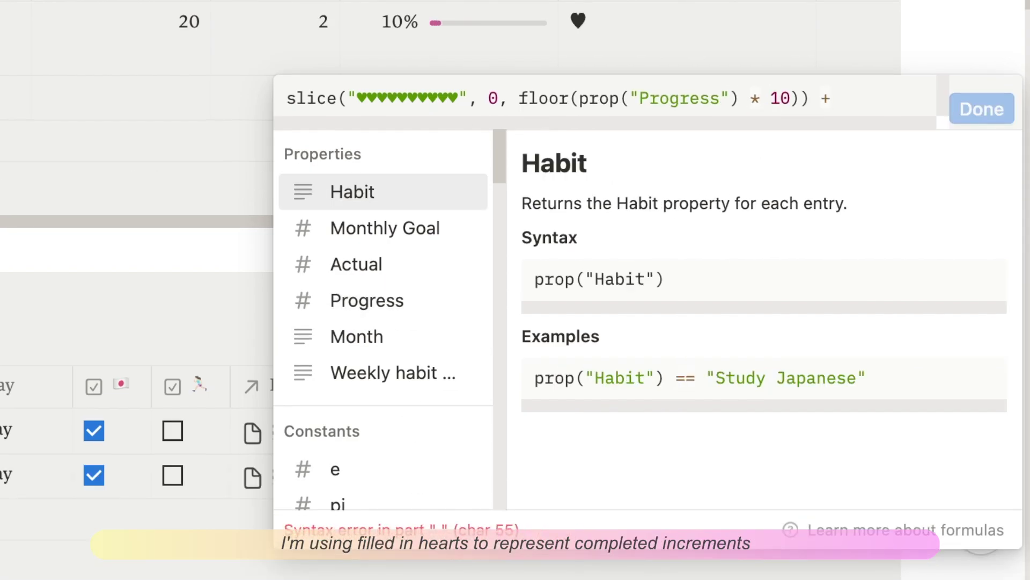
type(" slice(\"")
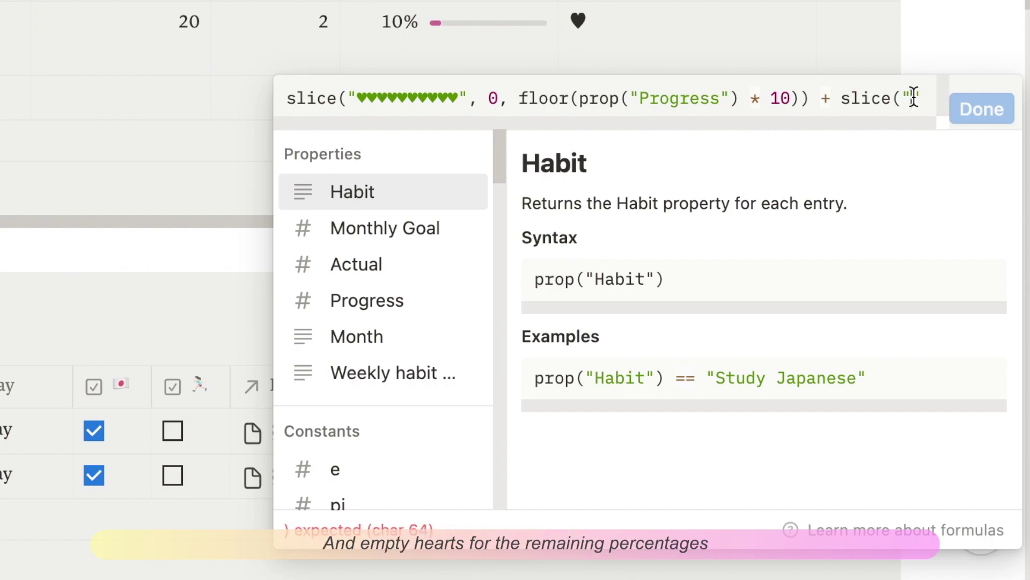
type("♡♡♡♡♡♡♡♡♡♡")
type("\",")
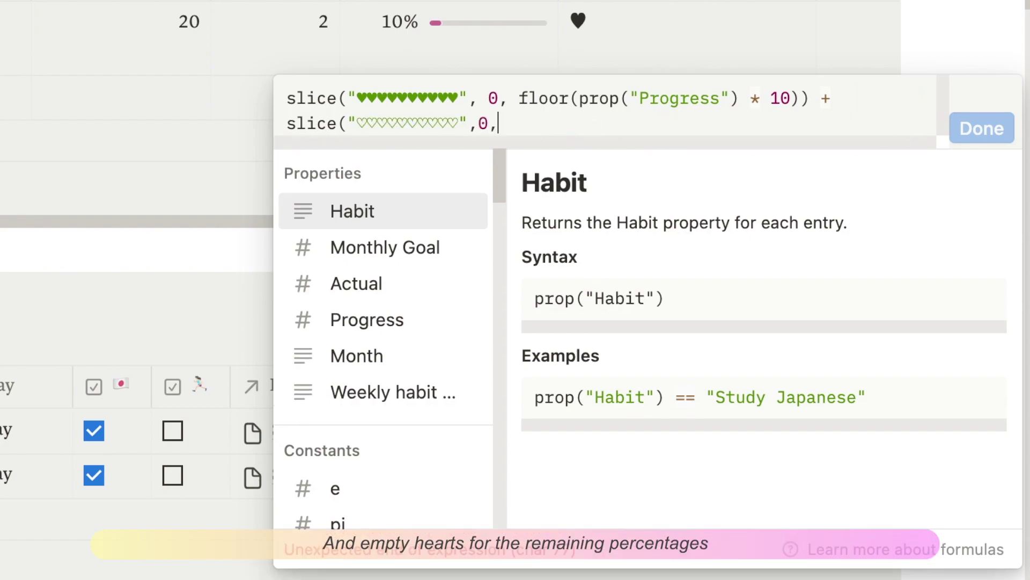
type("0,10-floor(")
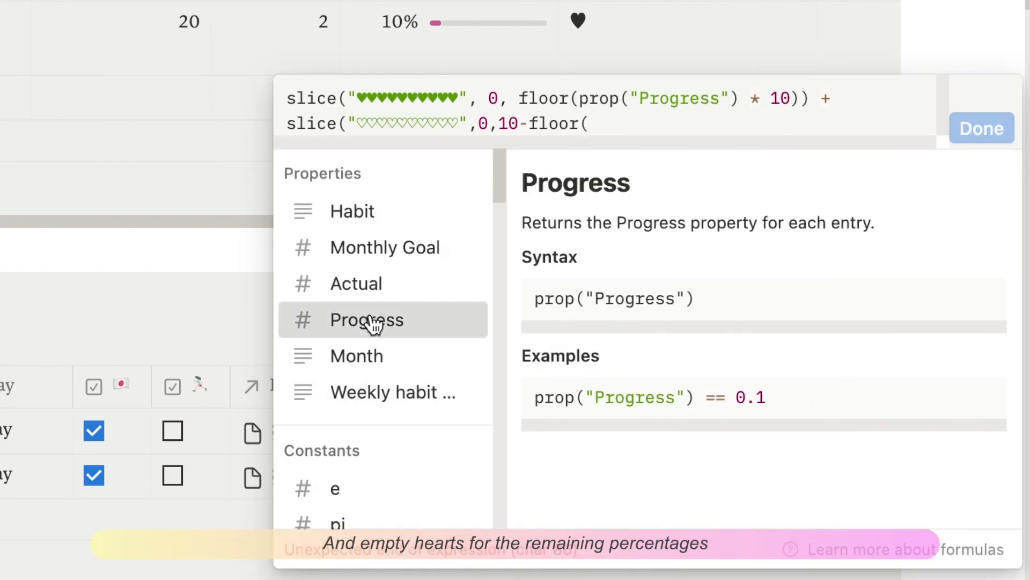
left_click(369, 321)
Append format(prop("Progress") * 100) + "%" to the Progress Bar formula
type("* 10)) + ")
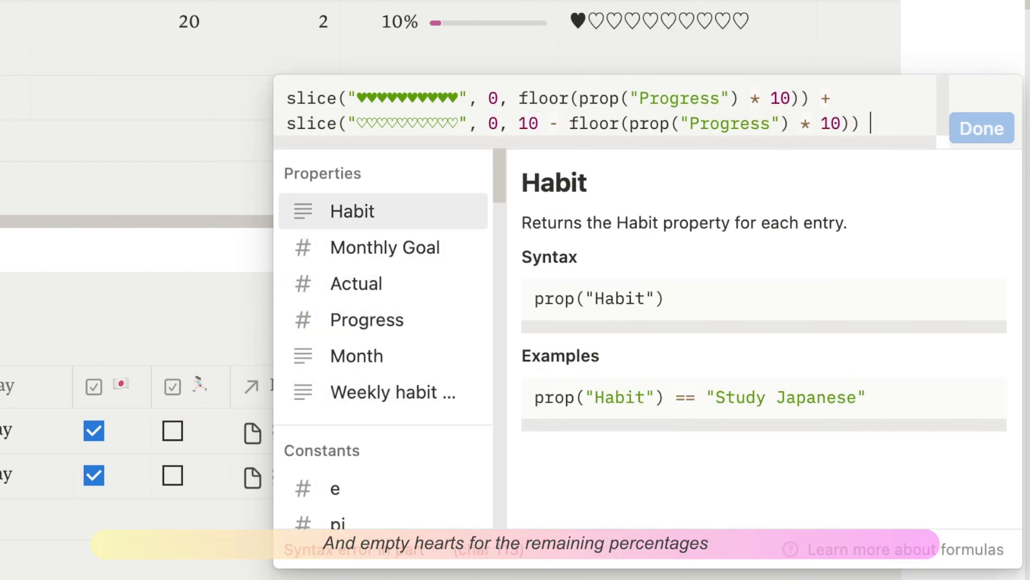
type("form")
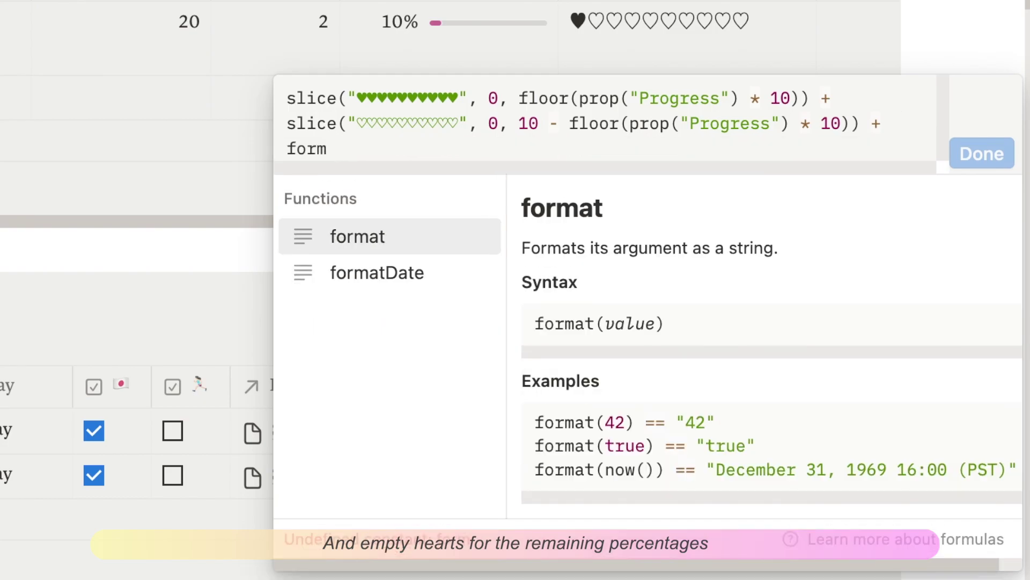
left_click(466, 236)
type("p")
left_click(375, 223)
type("* ")
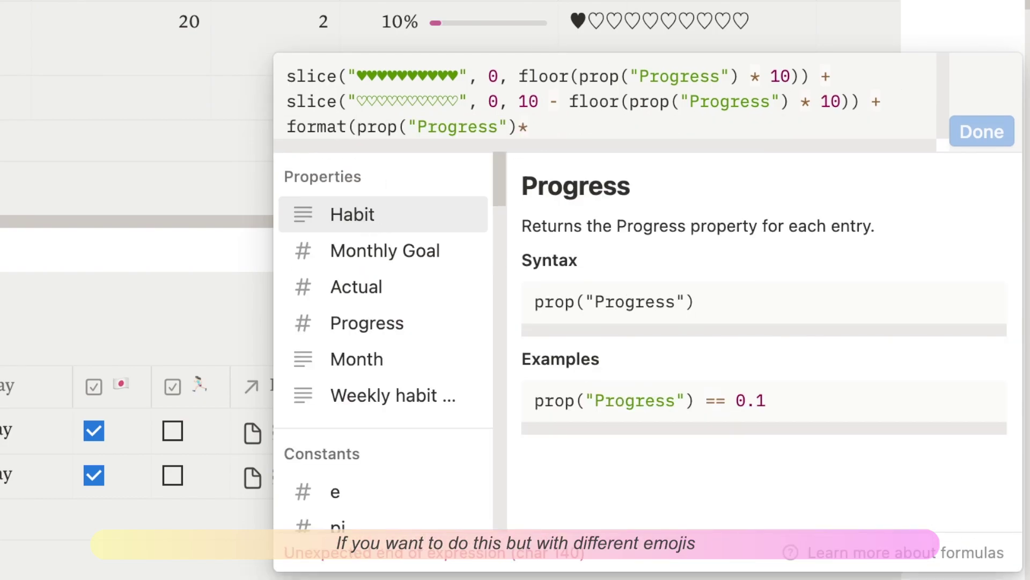
type("100) +")
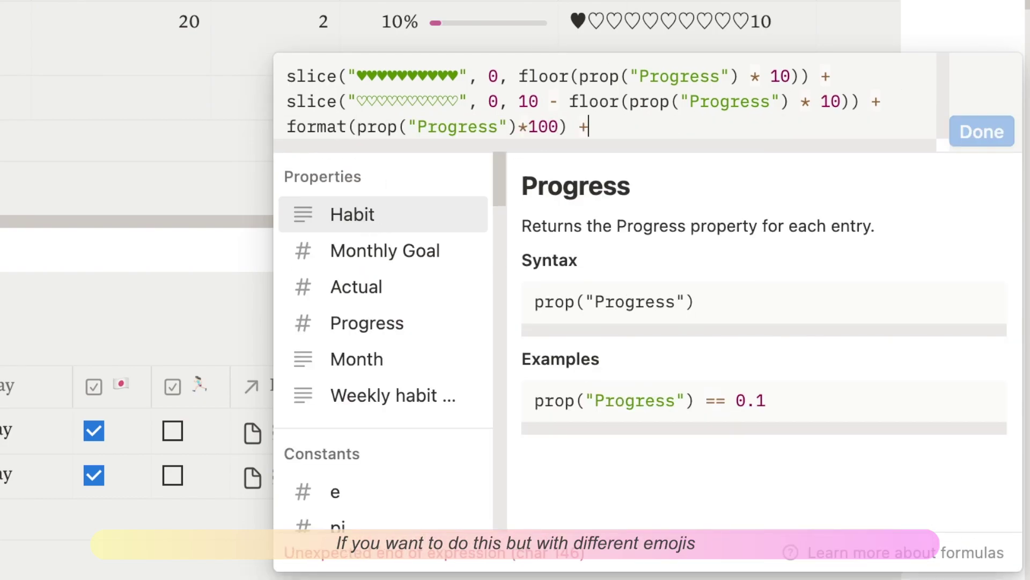
type(" \"%\"")
left_click(888, 101)
type("\"\"")
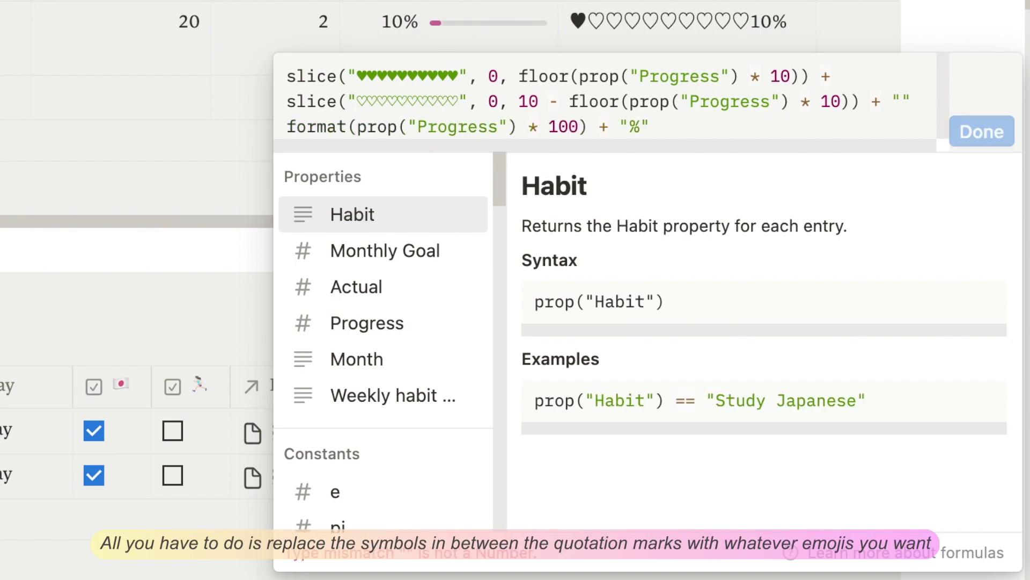
type(" +")
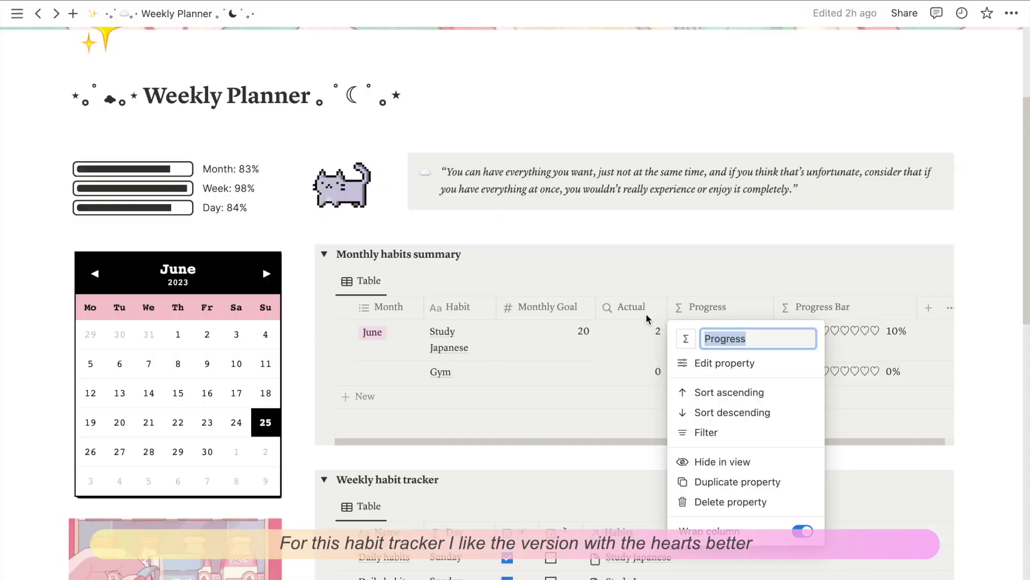
type("Pen")
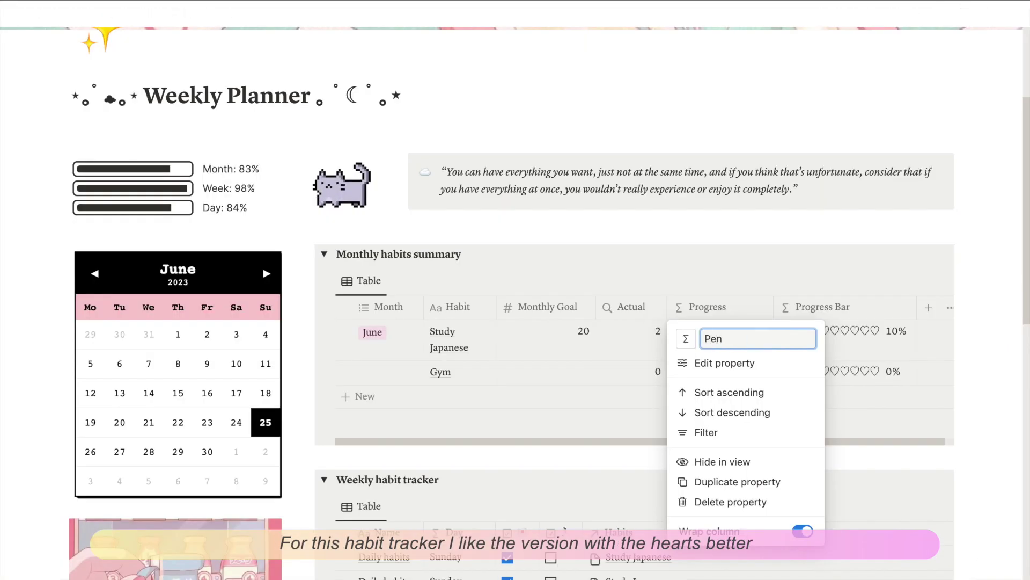
type("cetan")
Rename the old percentage column to 'Percentage complete'
key("BackSpace")
key("BackSpace")
key("BackSpace")
key("BackSpace")
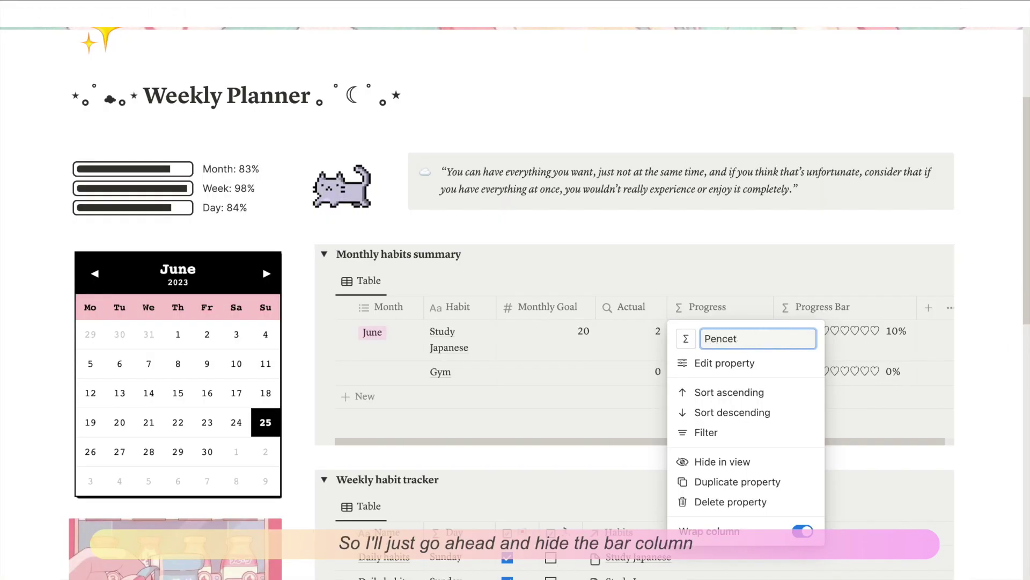
type("age")
key("BackSpace")
key("BackSpace")
type("t")
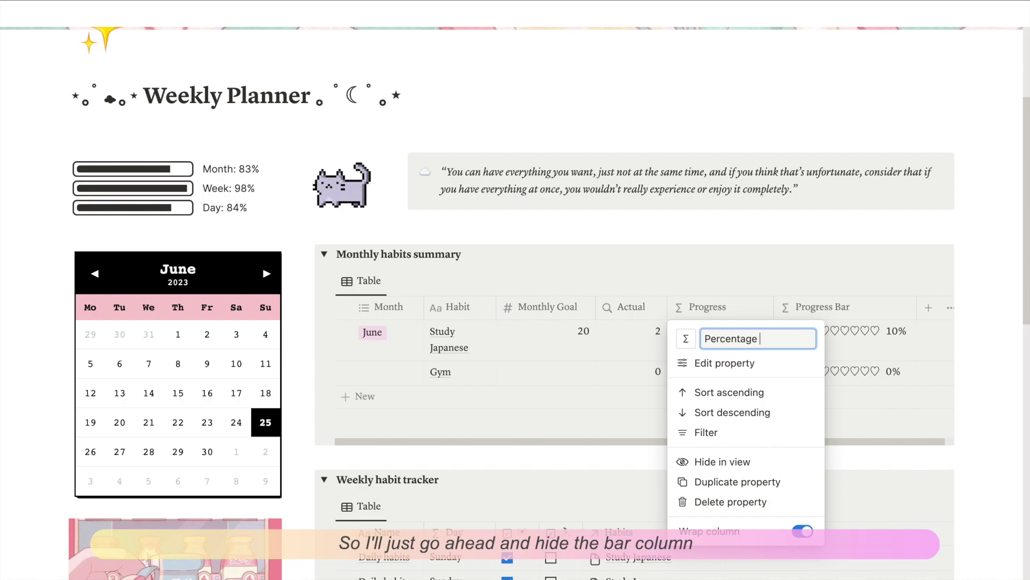
type("complete")
left_click(867, 315)
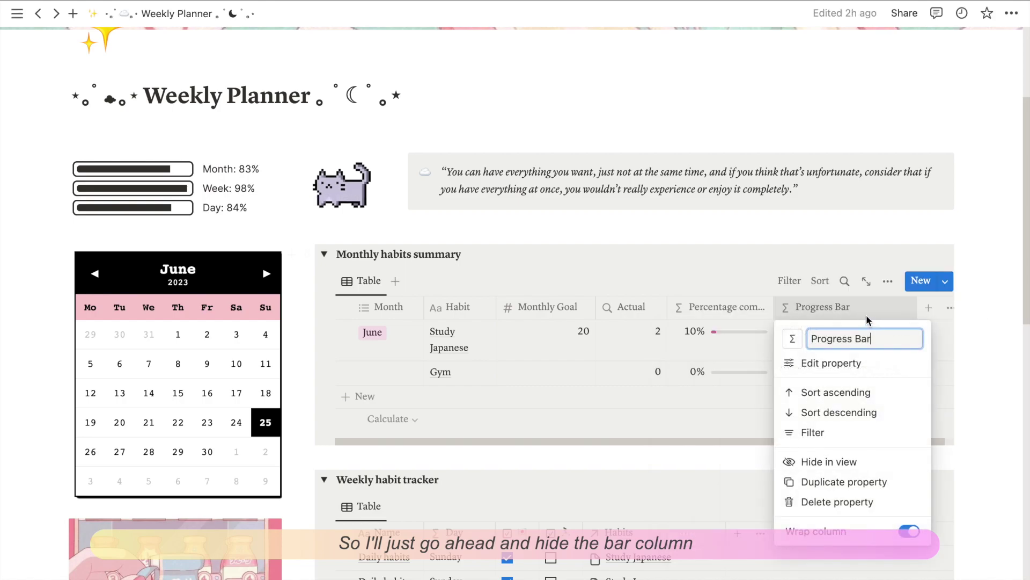
Rename the Progress Bar column to 'Progress' and hide Percentage complete from the view
key("BackSpace")
key("BackSpace")
key("BackSpace")
key("BackSpace")
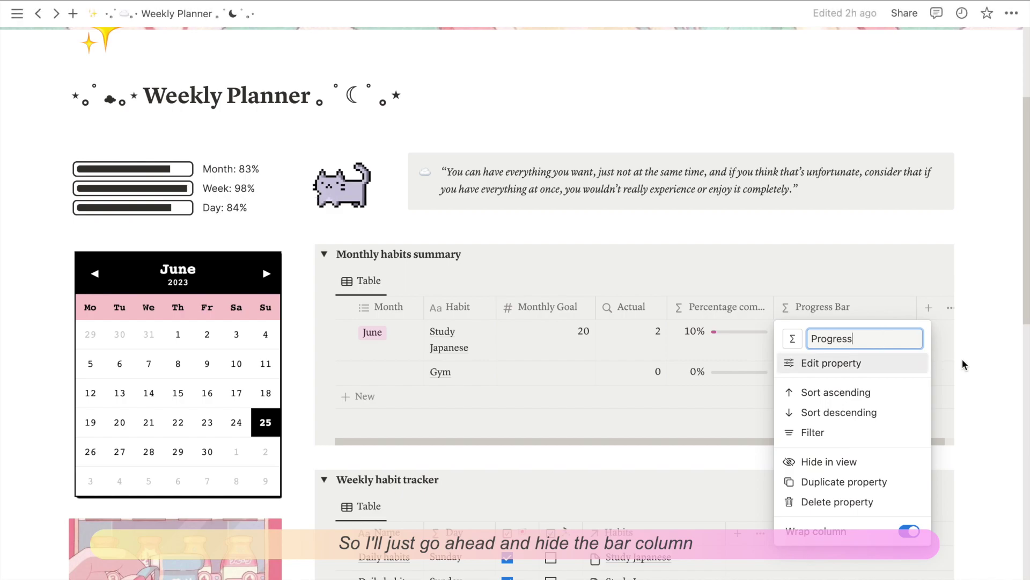
left_click(963, 365)
left_click(719, 307)
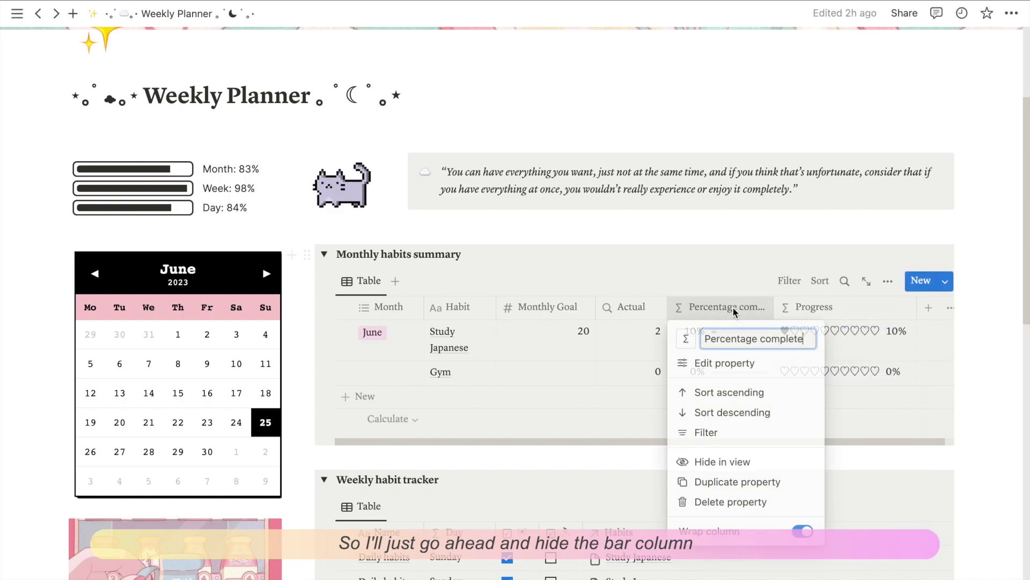
left_click(722, 461)
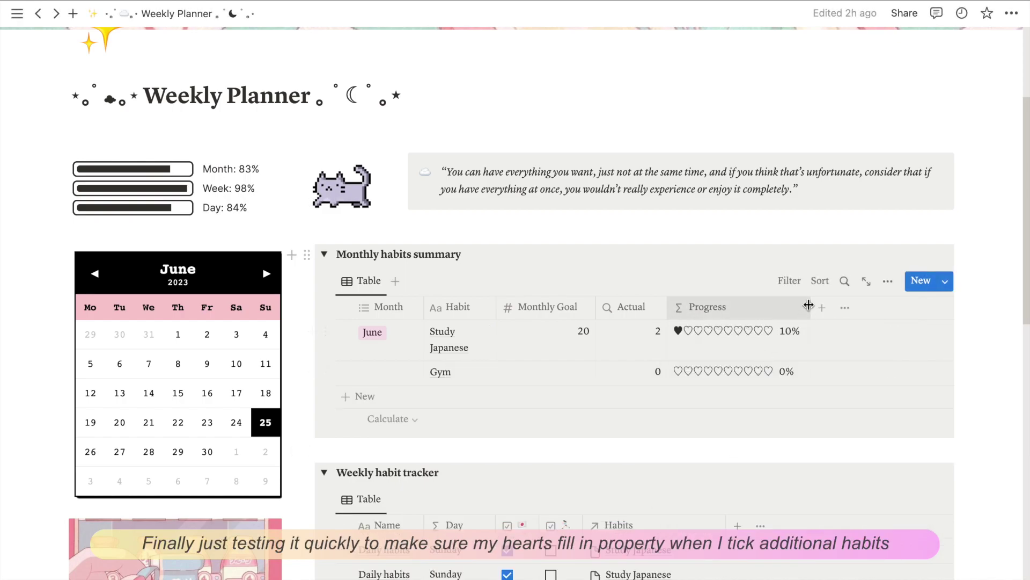
Narrow the Progress column and set Gym's Monthly Goal to 2
left_click_drag(857, 308, 837, 307)
left_click(556, 370)
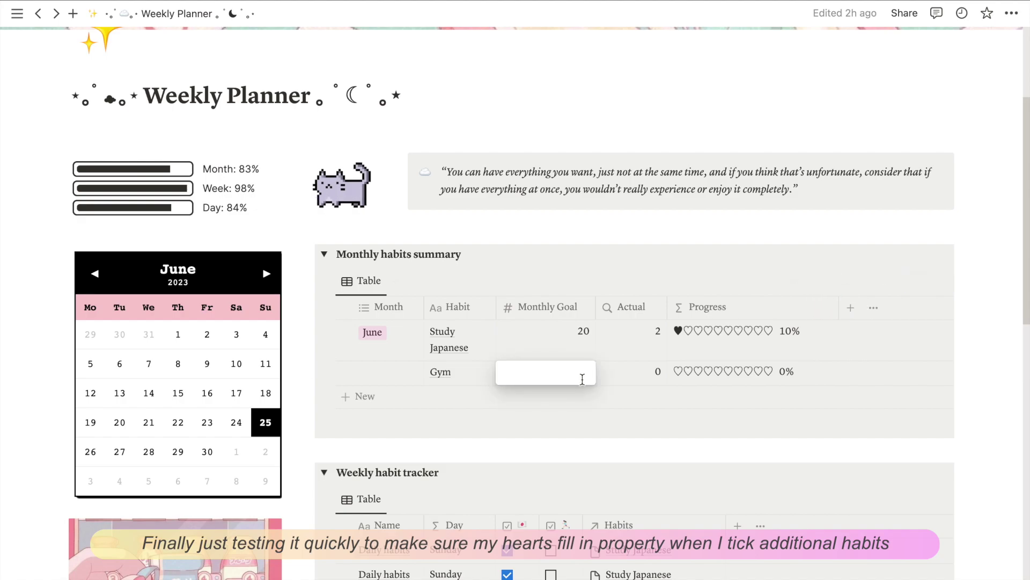
type("2")
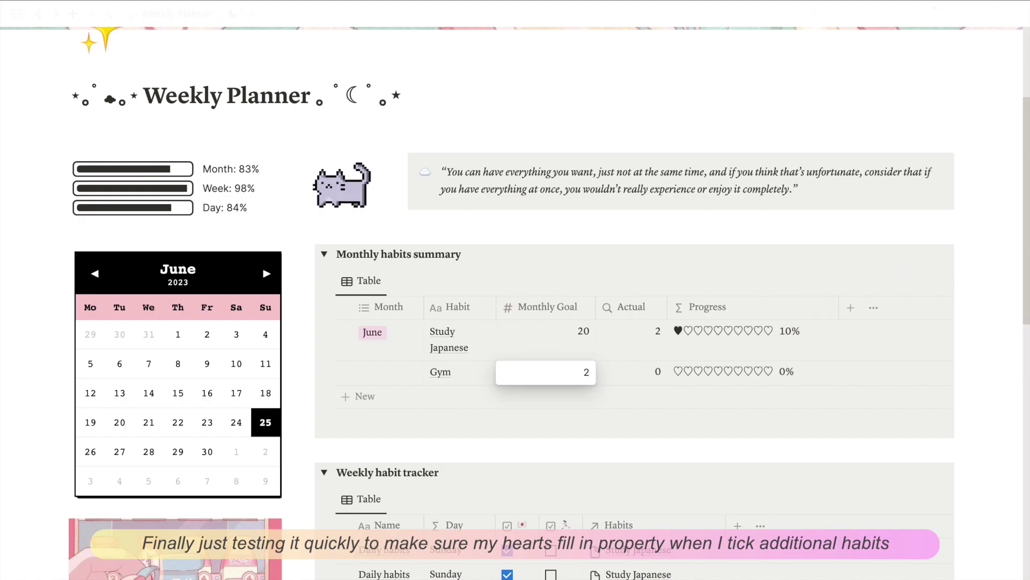
key("Return")
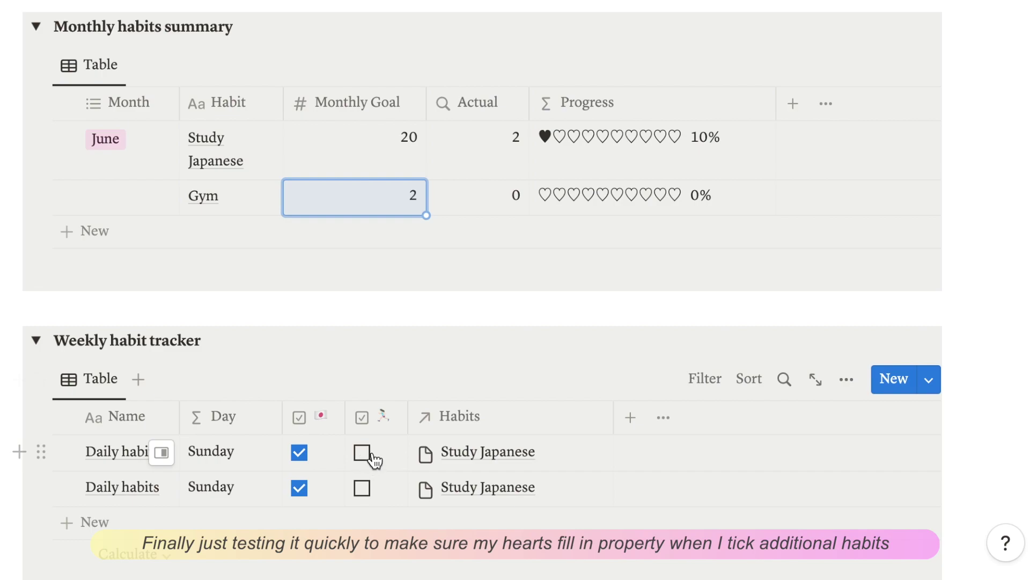
Tick Gym in both Daily habits rows and link Gym in each row's Habits relation
left_click(362, 453)
left_click(361, 488)
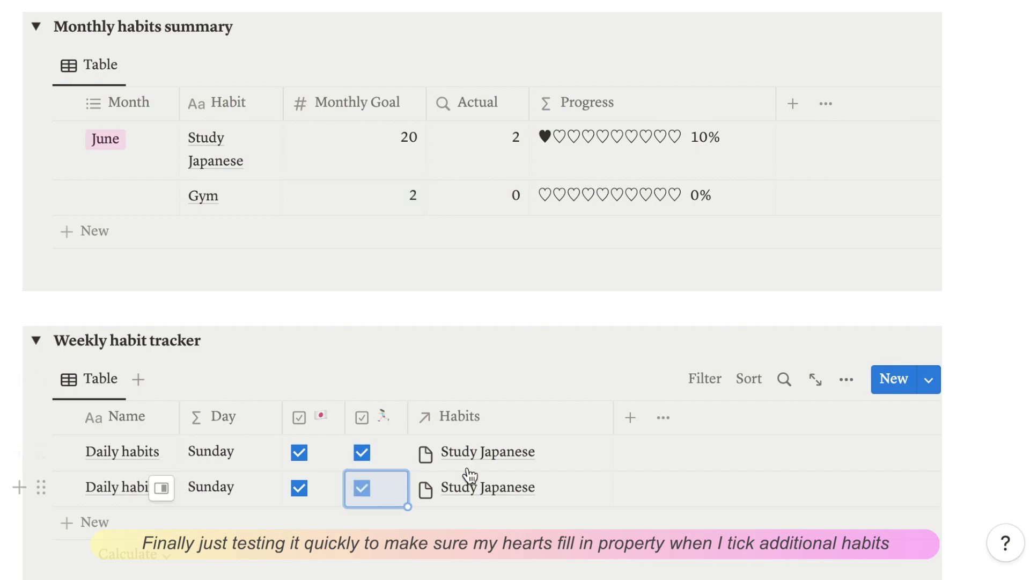
left_click(554, 455)
left_click(474, 421)
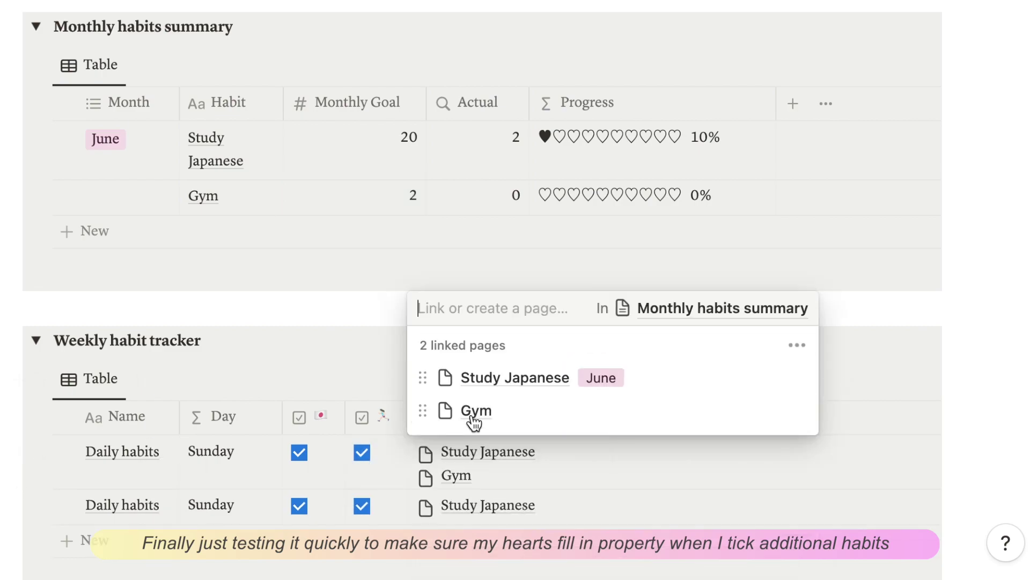
left_click(565, 505)
left_click(467, 464)
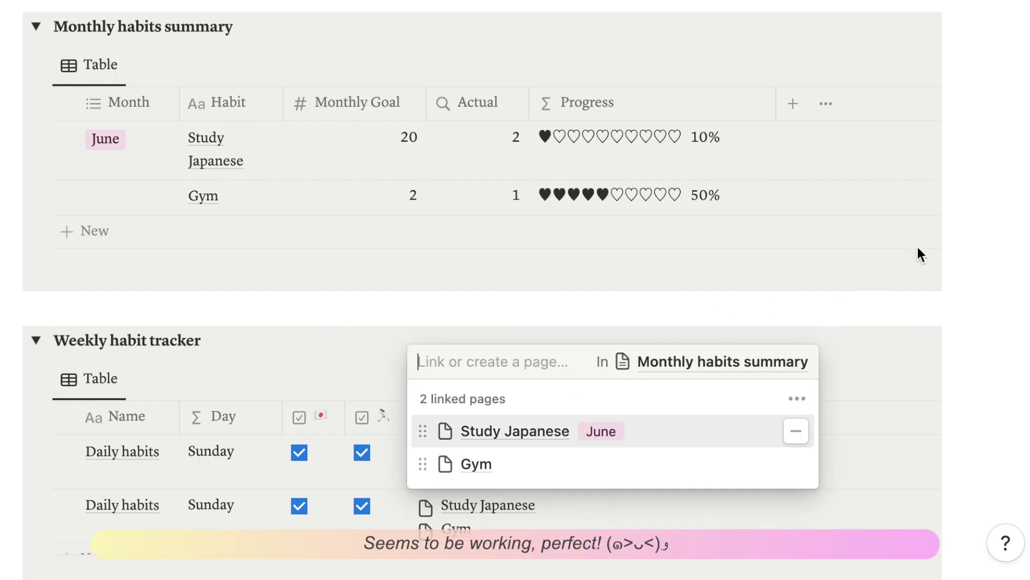
left_click(983, 211)
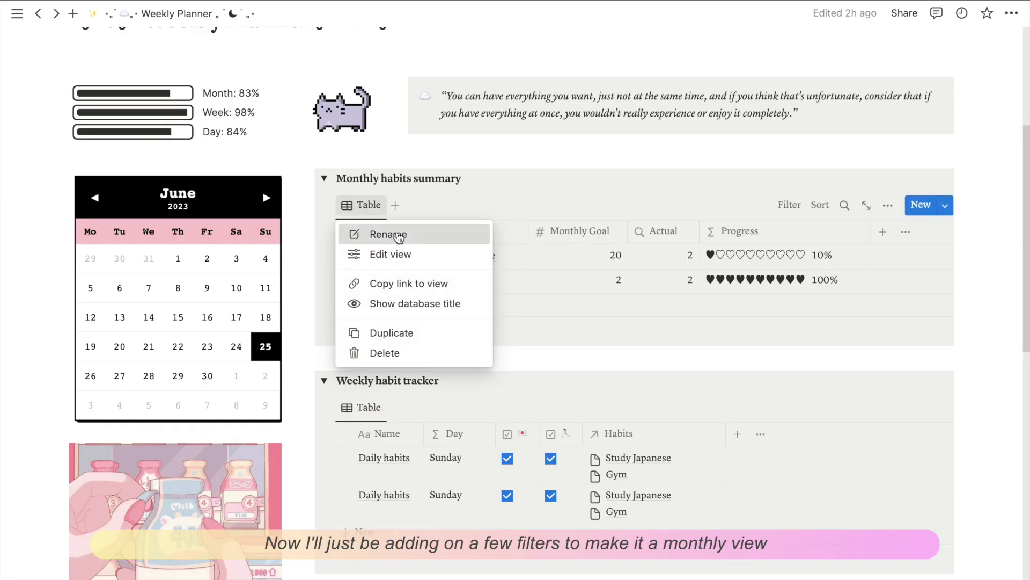
Rename the summary table view to 'Month'
left_click(395, 234)
type("Month")
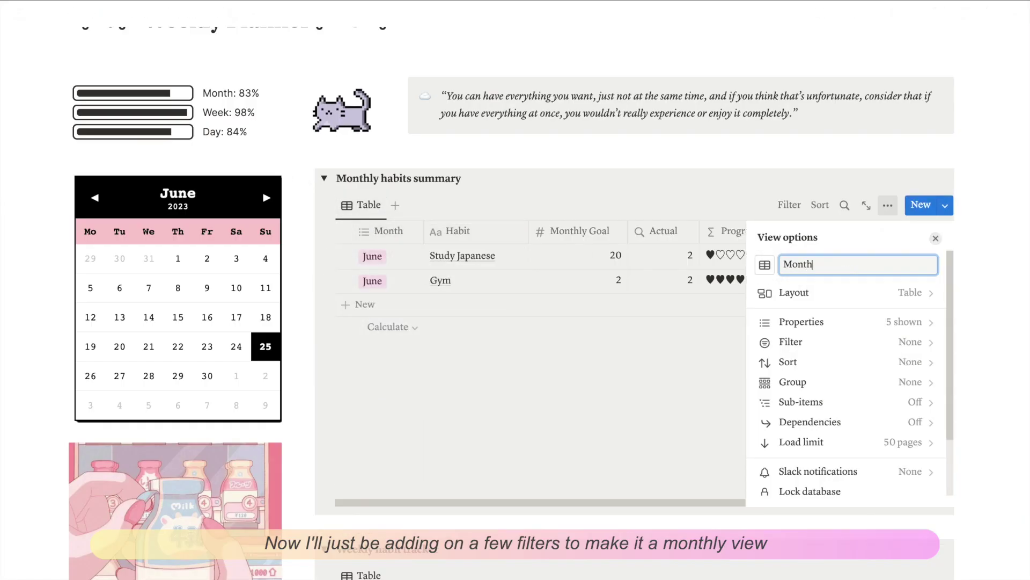
key("Return")
Filter the summary by Month to the June tag, renamed 'June 23'
left_click(801, 219)
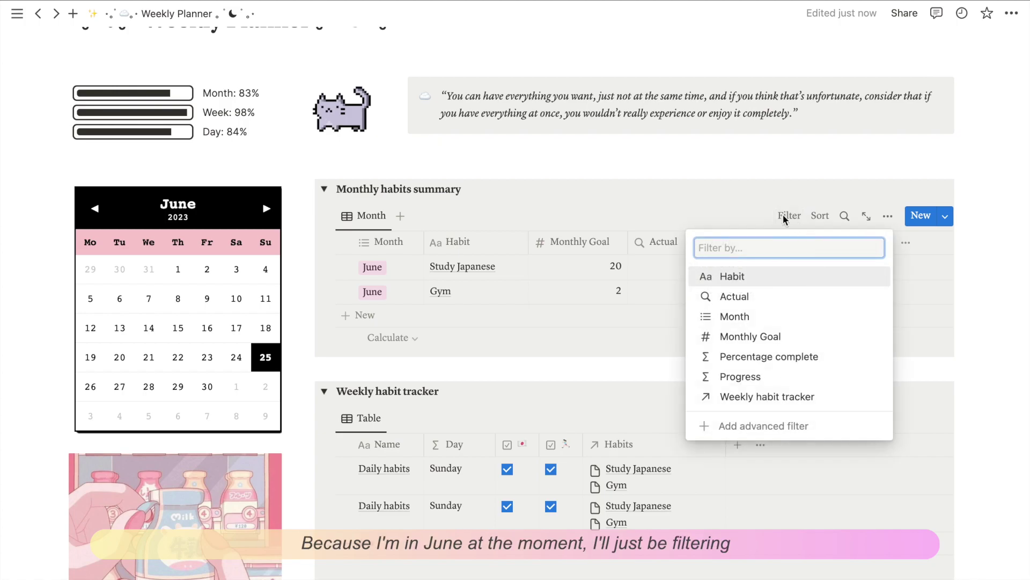
left_click(740, 318)
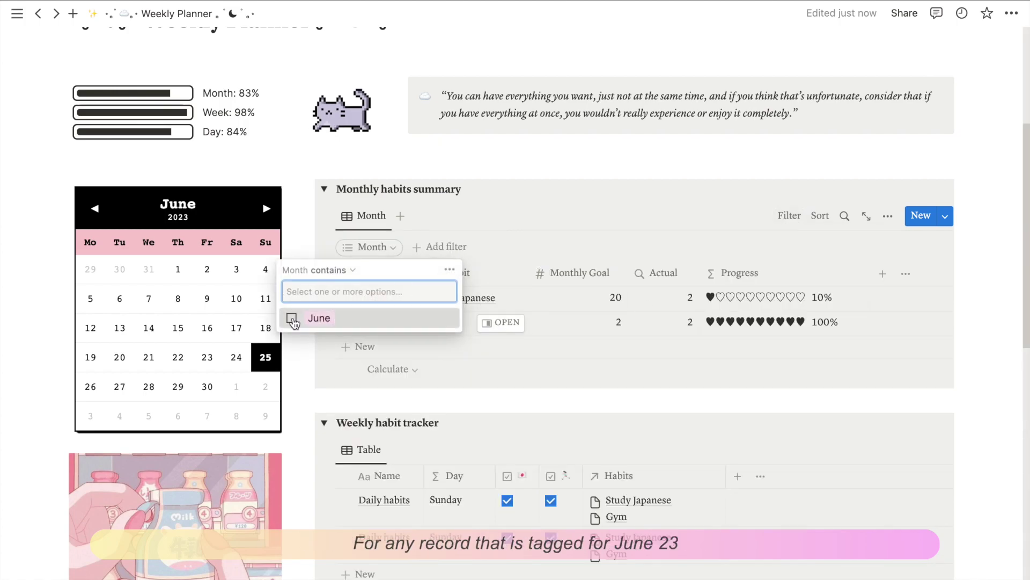
left_click(319, 318)
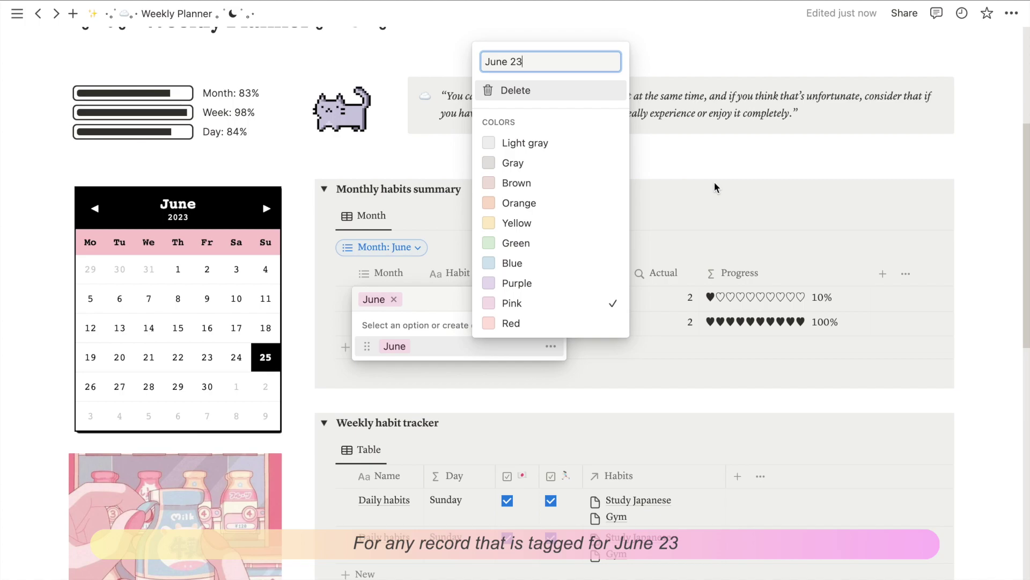
key("Return")
left_click(975, 266)
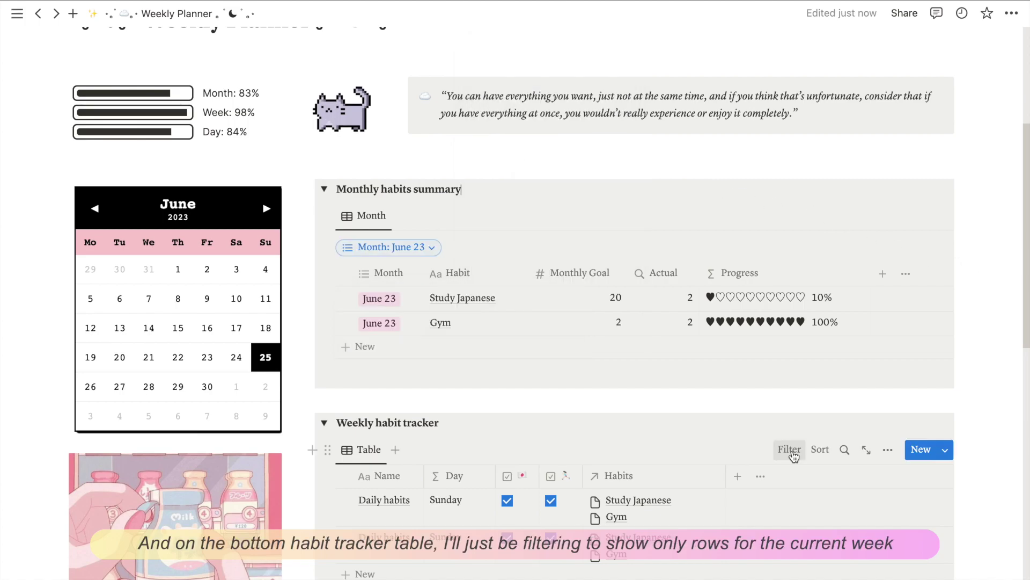
Filter the Weekly habit tracker to Created time relative to today: This week
left_click(789, 449)
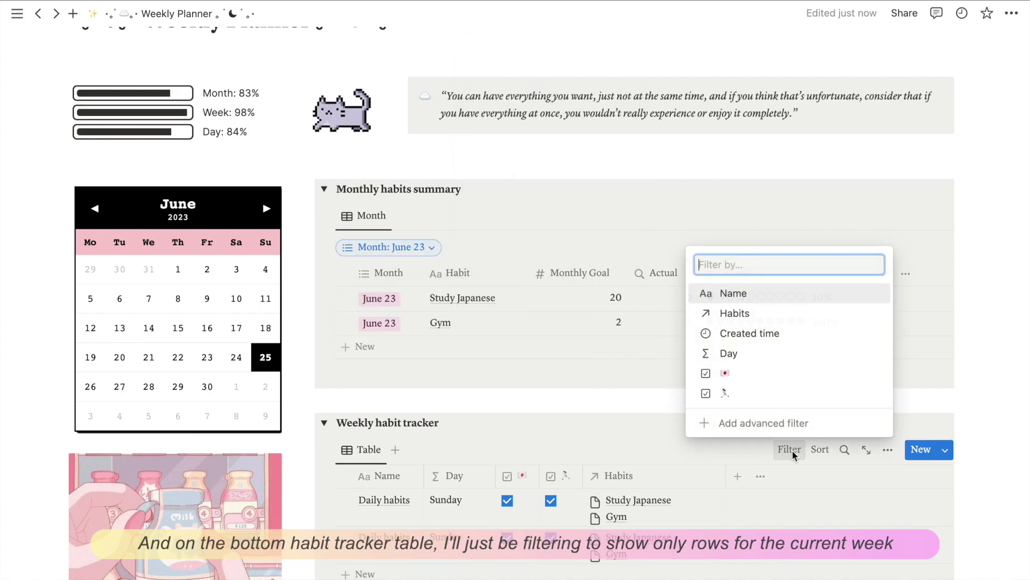
left_click(759, 341)
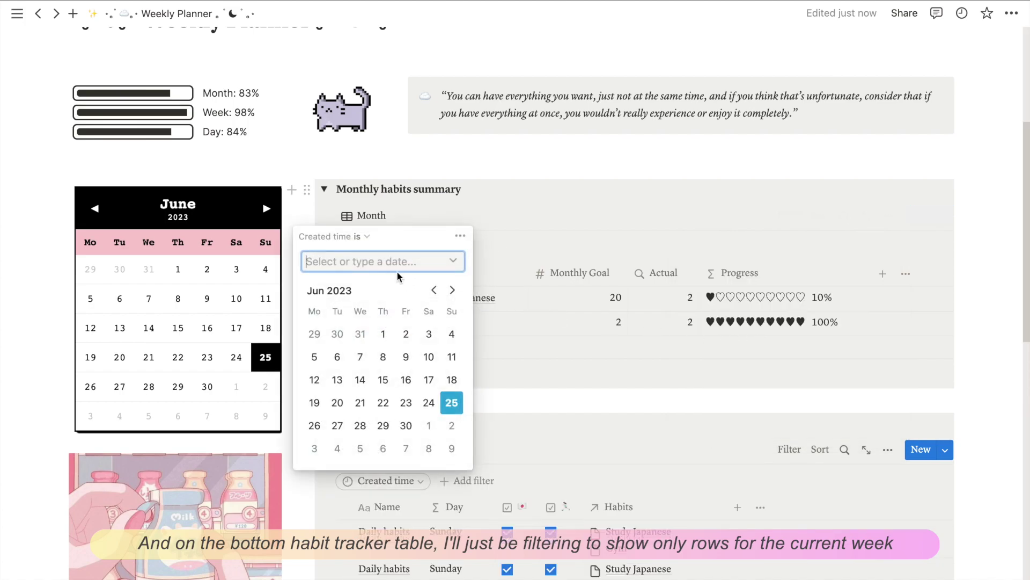
left_click(367, 237)
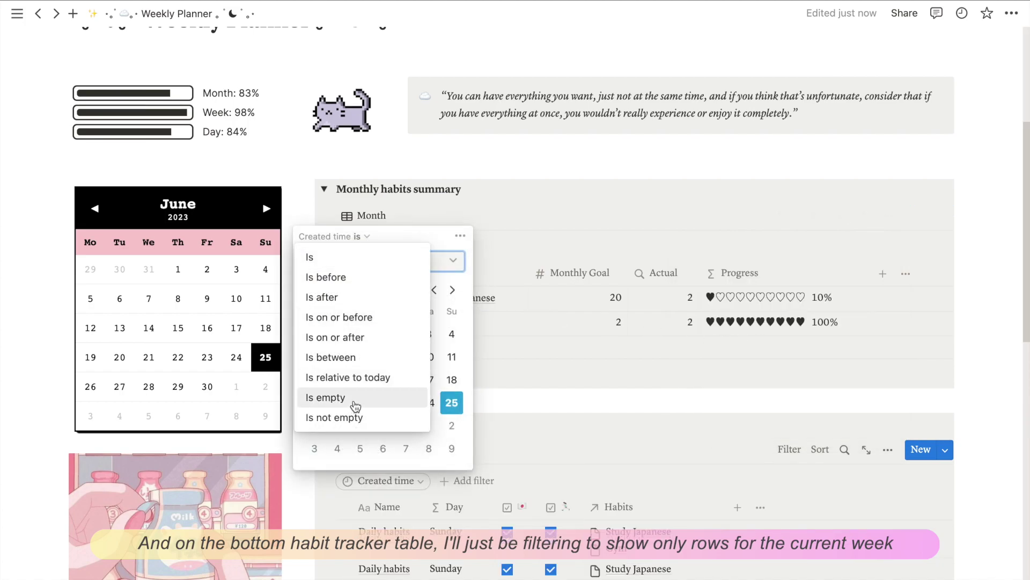
left_click(360, 382)
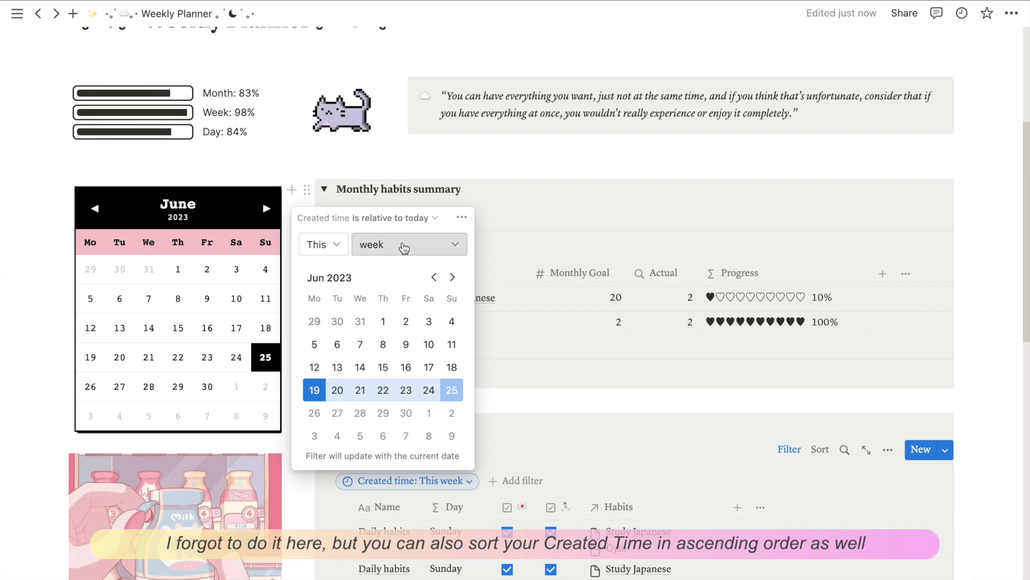
left_click(510, 396)
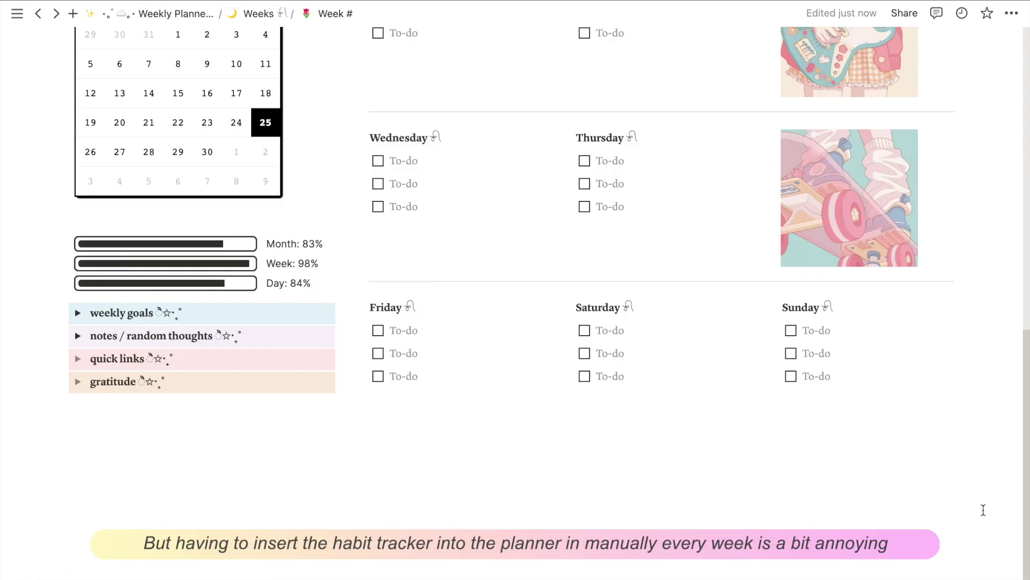
Open the Weeks database's Week # template for editing from the New templates list
scroll(983, 509, "up", 5)
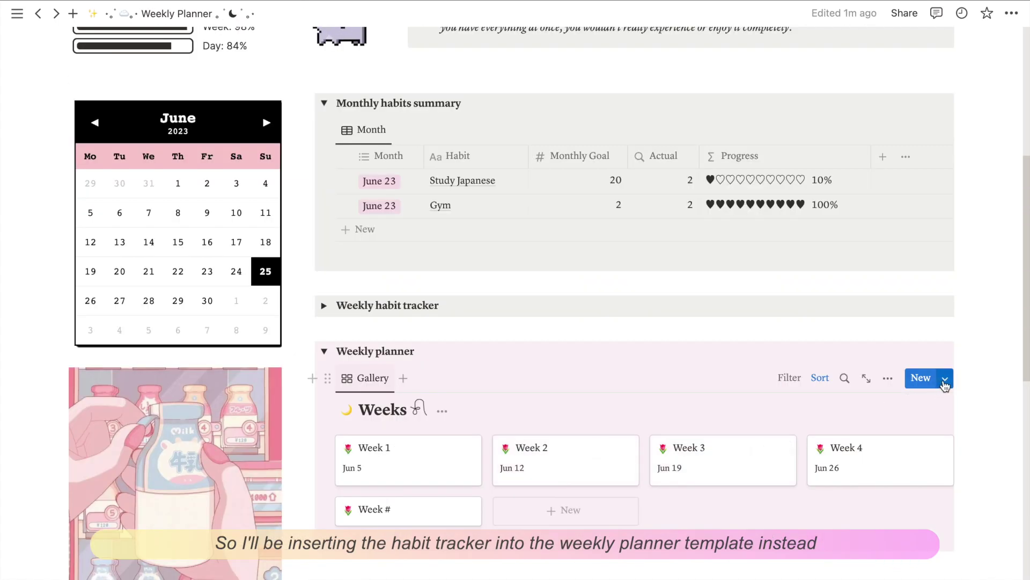
left_click(945, 380)
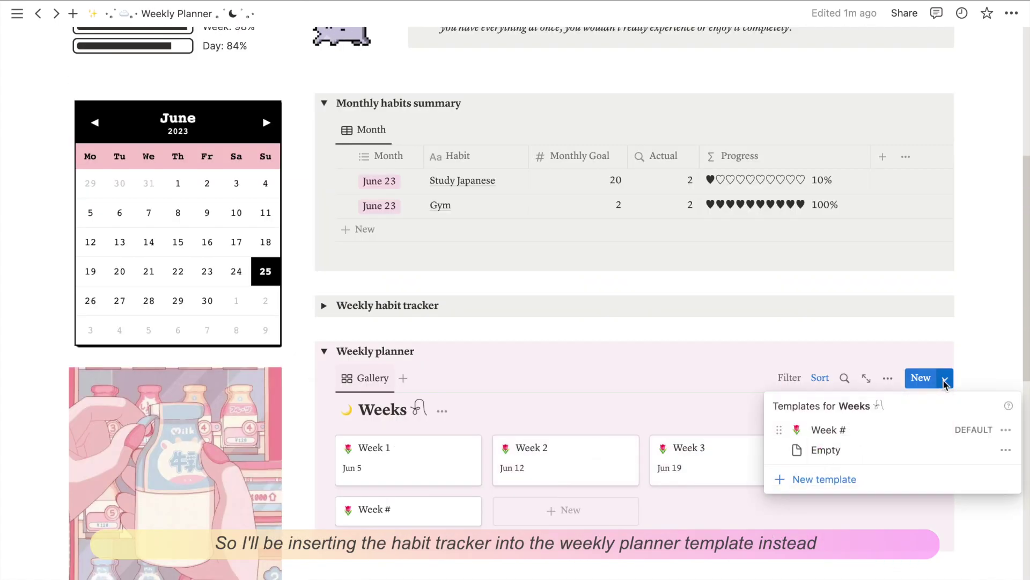
left_click(1005, 432)
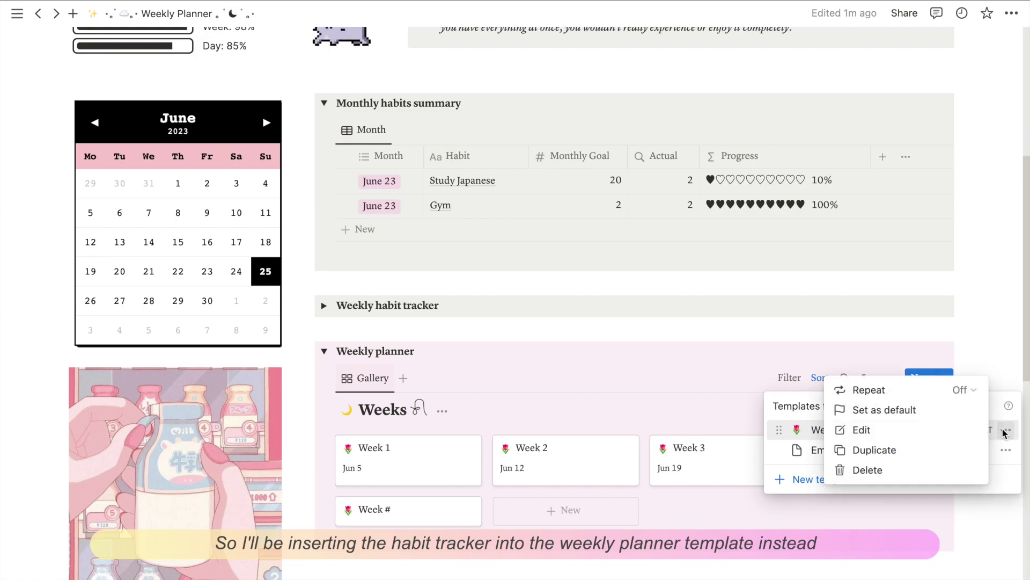
left_click(908, 430)
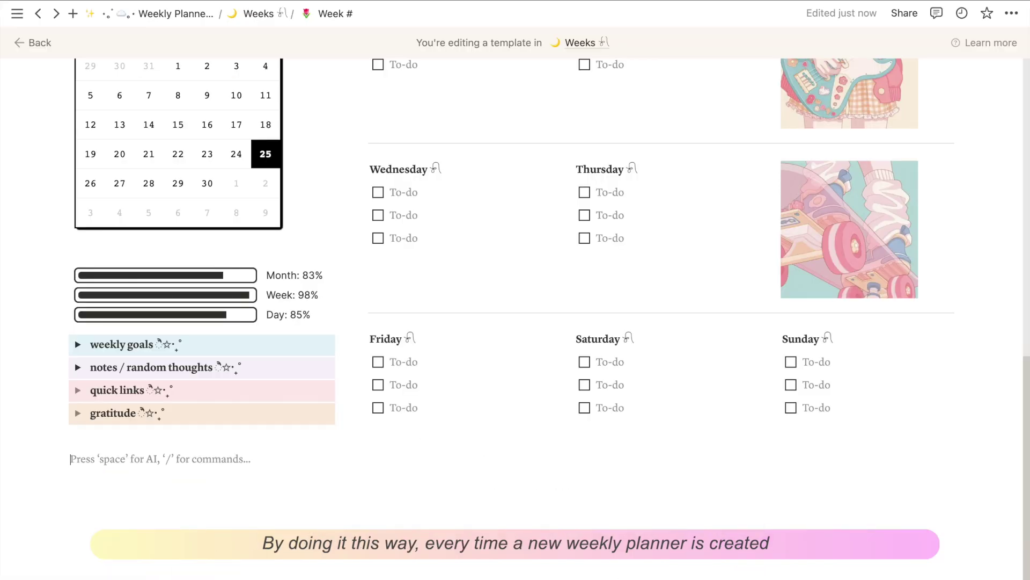
Add a 'Weekly habit tracker' line as a quote block with a pink background
type("Weekly habit tr")
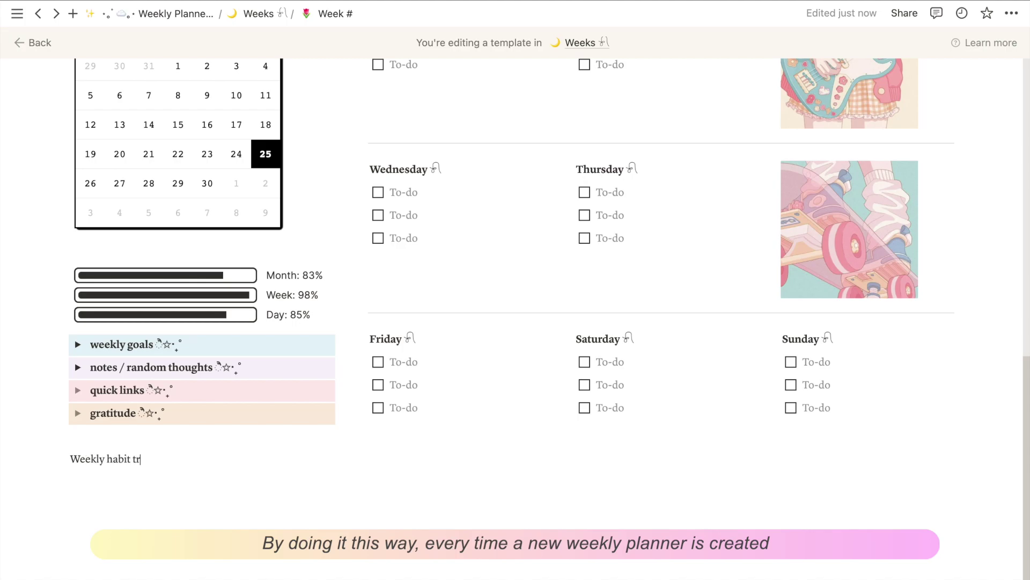
type("ack")
type("er")
left_click(60, 458)
mouse_move(183, 420)
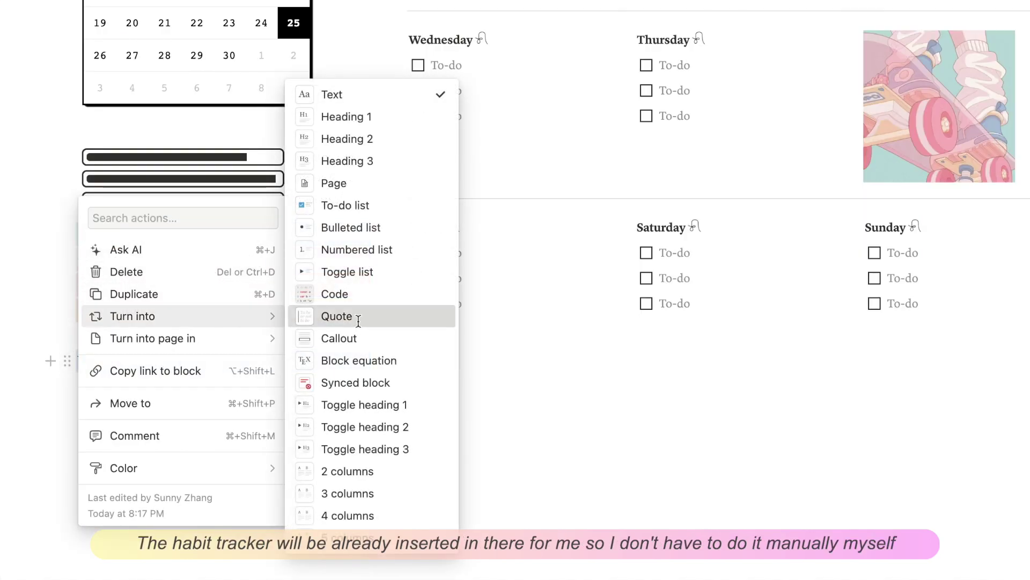
left_click(321, 420)
left_click(66, 372)
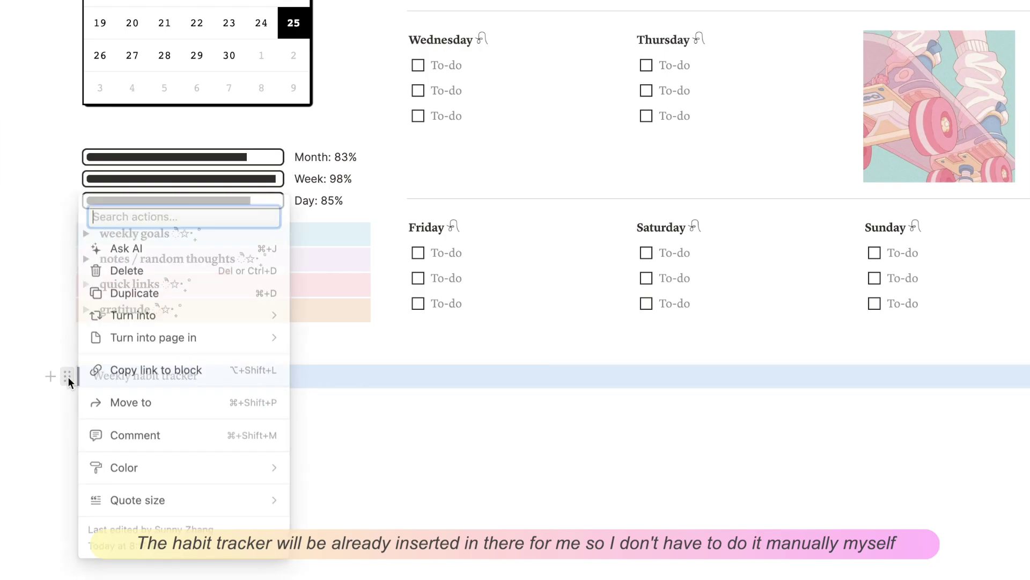
mouse_move(252, 467)
scroll(340, 482, "down", 3)
left_click(365, 534)
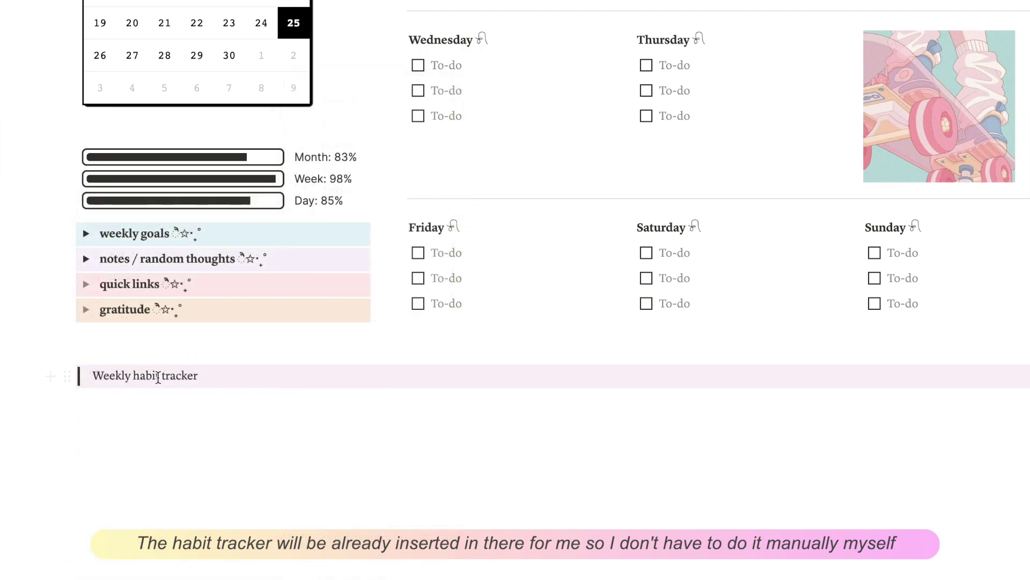
Paste an emoji before the heading and make its text bold and italic
left_click(94, 376)
key("ctrl+v")
left_click_drag(217, 376, 106, 376)
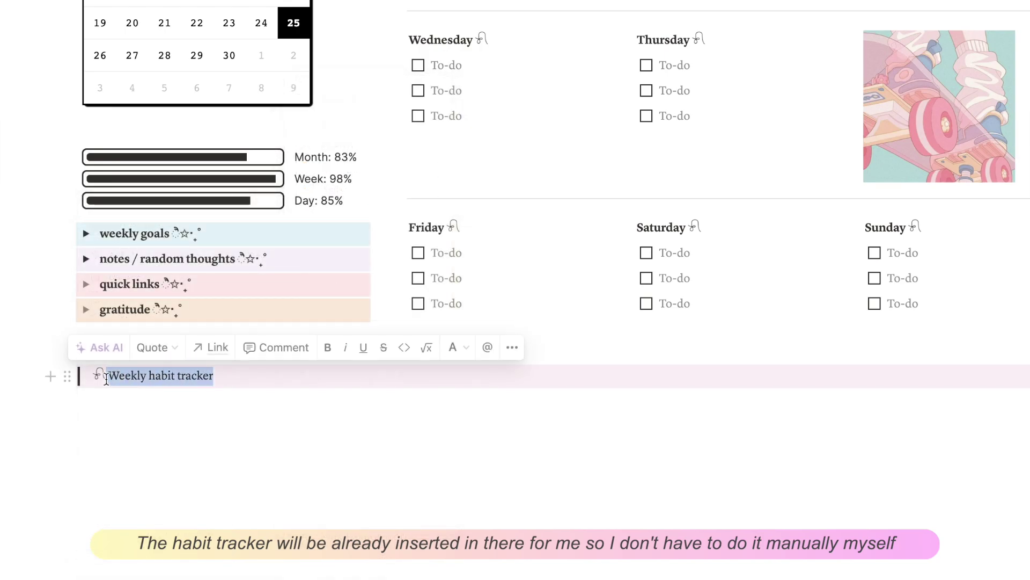
key("ctrl+b")
key("ctrl+i")
Insert a linked table view of the Weekly habit tracker database below the heading
left_click(98, 391)
type("/")
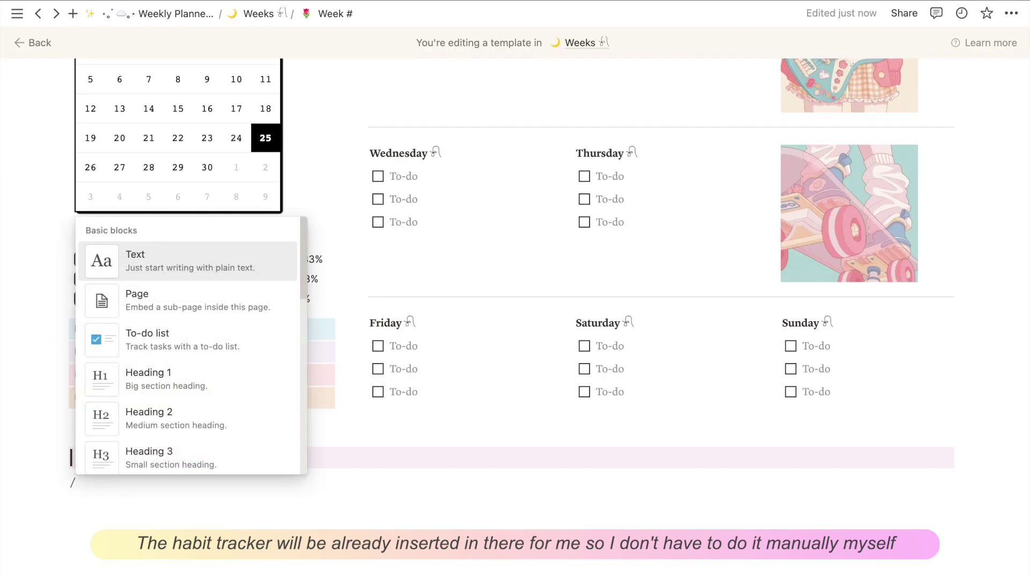
type("table")
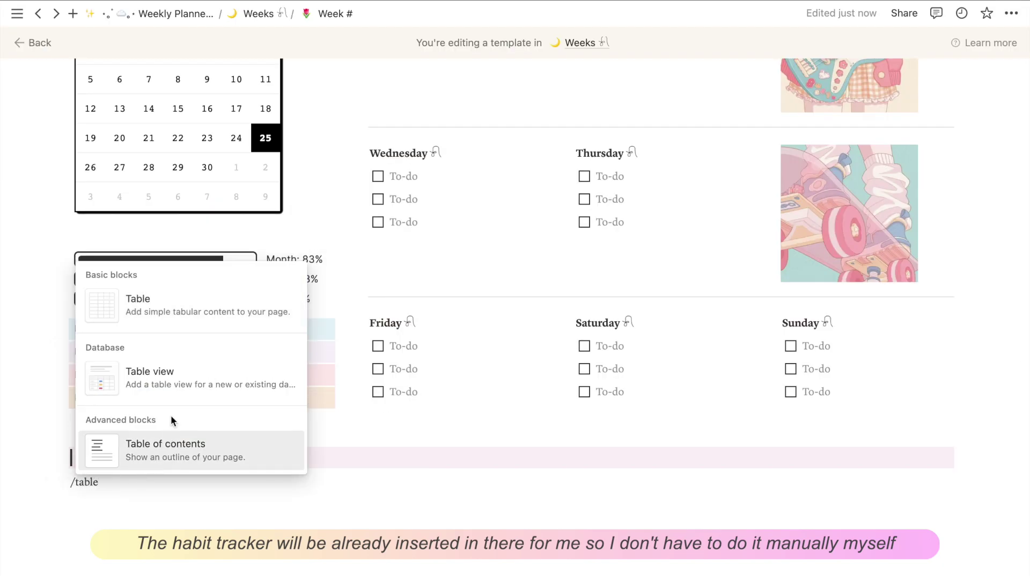
left_click(187, 389)
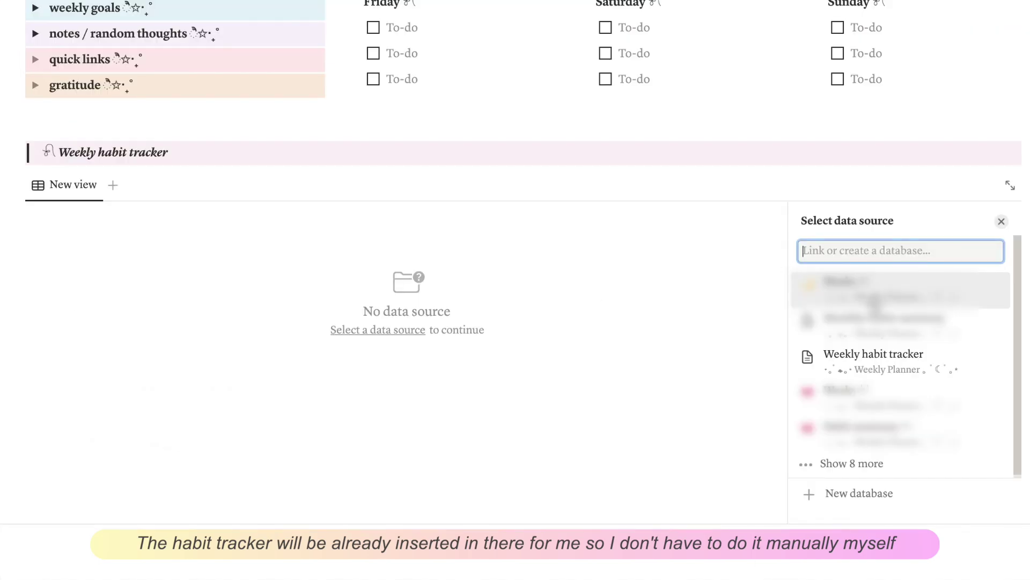
left_click(882, 370)
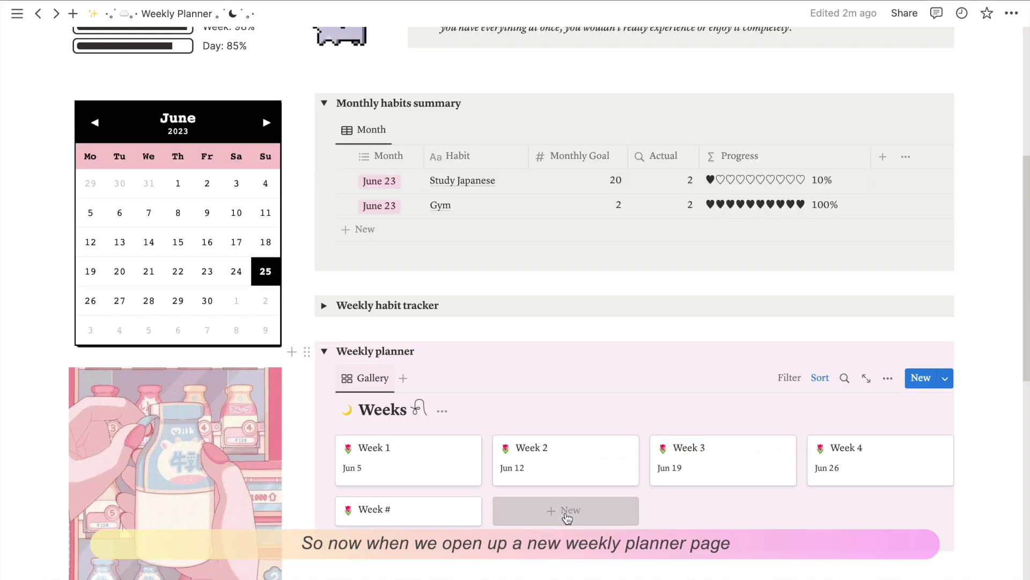
Create a new Week # page full-page, then tick the first habit in the top Daily habits row
left_click(567, 513)
left_click(185, 65)
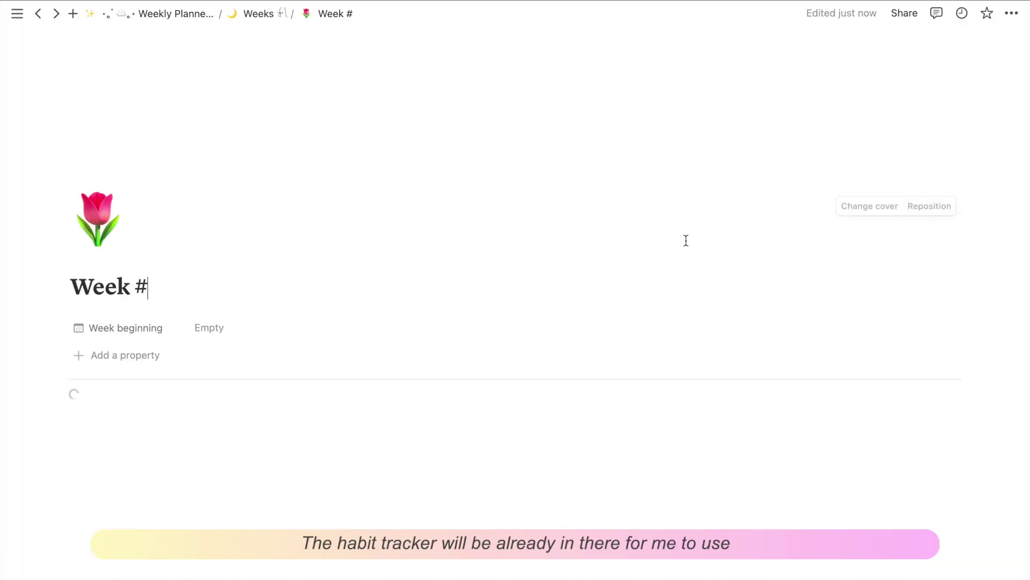
scroll(988, 362, "down", 10)
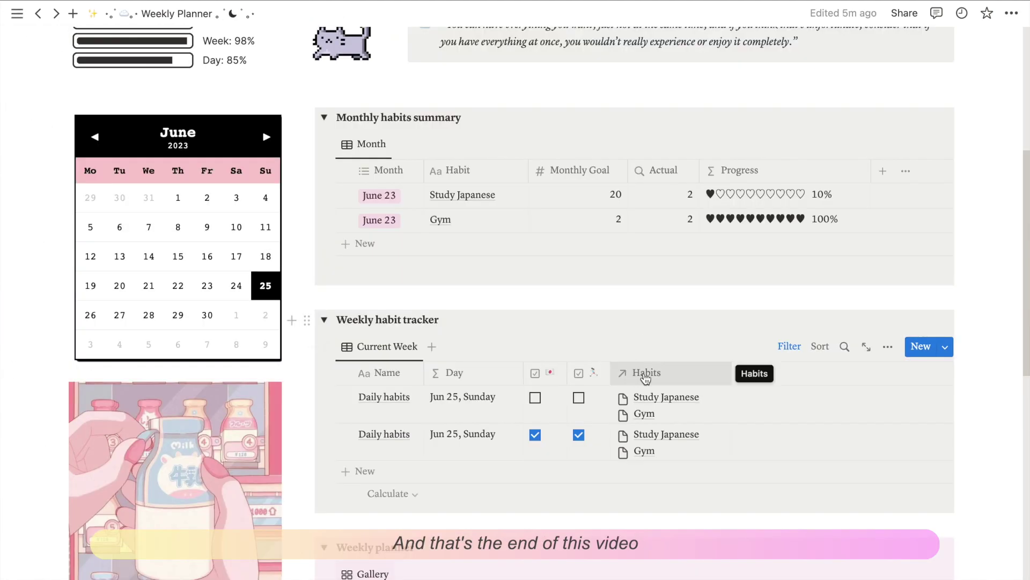
left_click(535, 399)
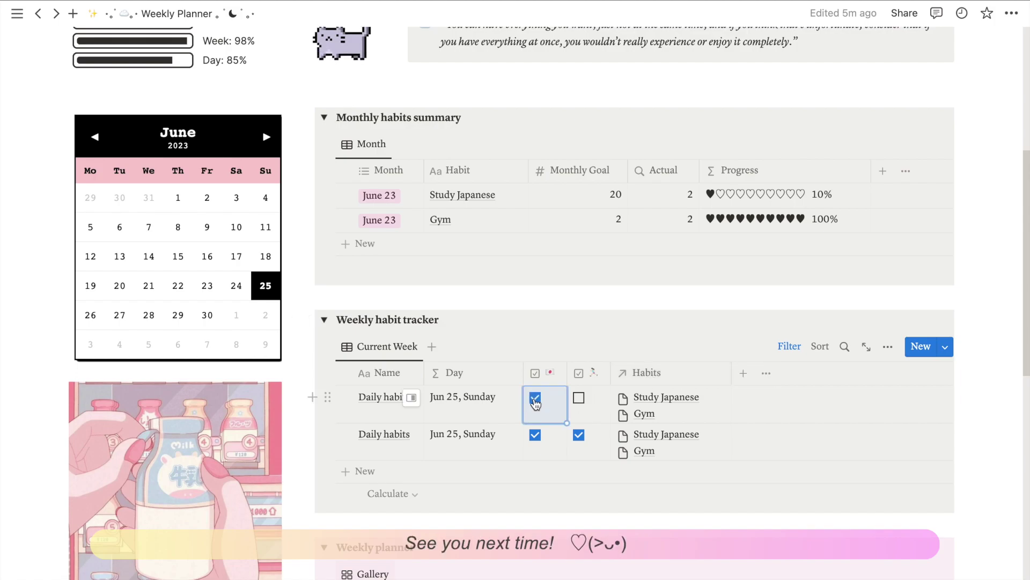